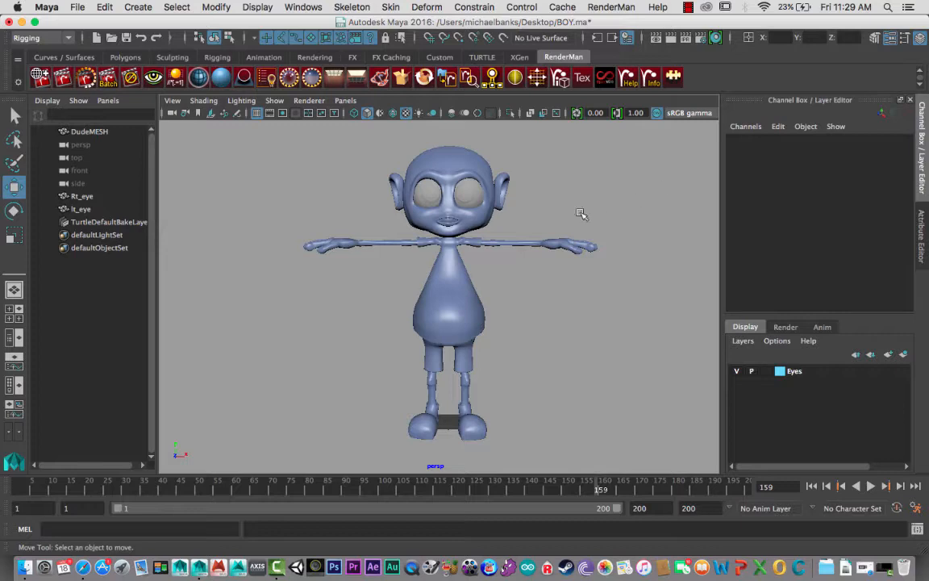
# - Examine the whole character mesh from the front, then its outstretched arm and open hand up close
pyautogui.moveTo(495, 272)
pyautogui.keyDown('alt'); pyautogui.mouseDown()
pyautogui.moveTo(436, 301)
pyautogui.moveTo(349, 287)
pyautogui.moveTo(475, 288)
pyautogui.moveTo(519, 276)
pyautogui.moveTo(504, 286)
pyautogui.mouseUp(); pyautogui.keyUp('alt')
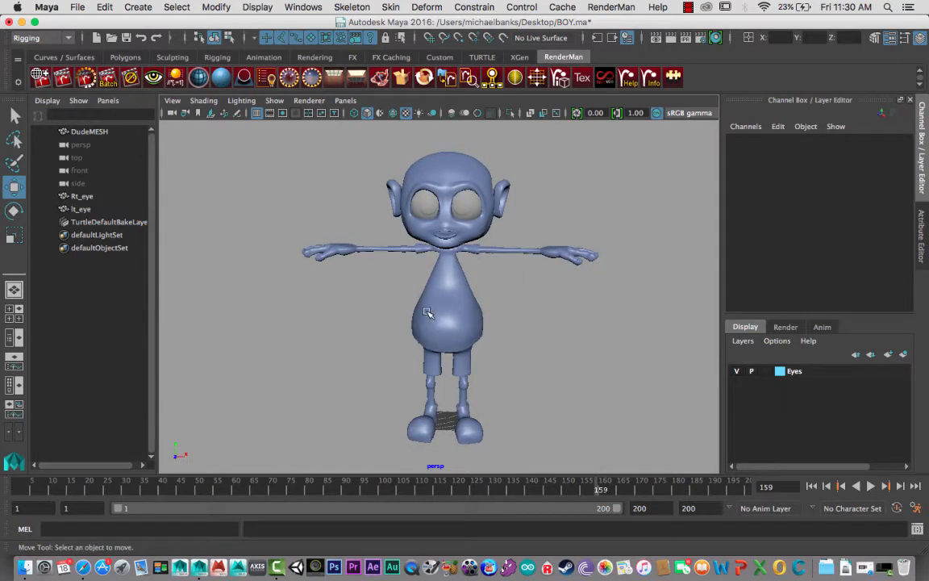
pyautogui.click(415, 312)
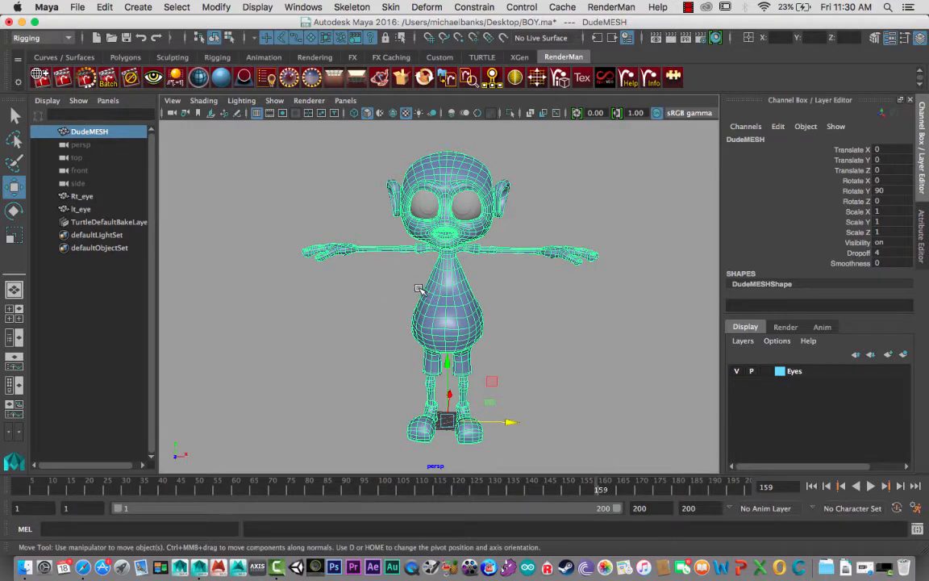
pyautogui.moveTo(412, 289)
pyautogui.keyDown('alt'); pyautogui.mouseDown()
pyautogui.moveTo(413, 275)
pyautogui.moveTo(407, 292)
pyautogui.mouseUp(); pyautogui.keyUp('alt')
pyautogui.click(394, 290)
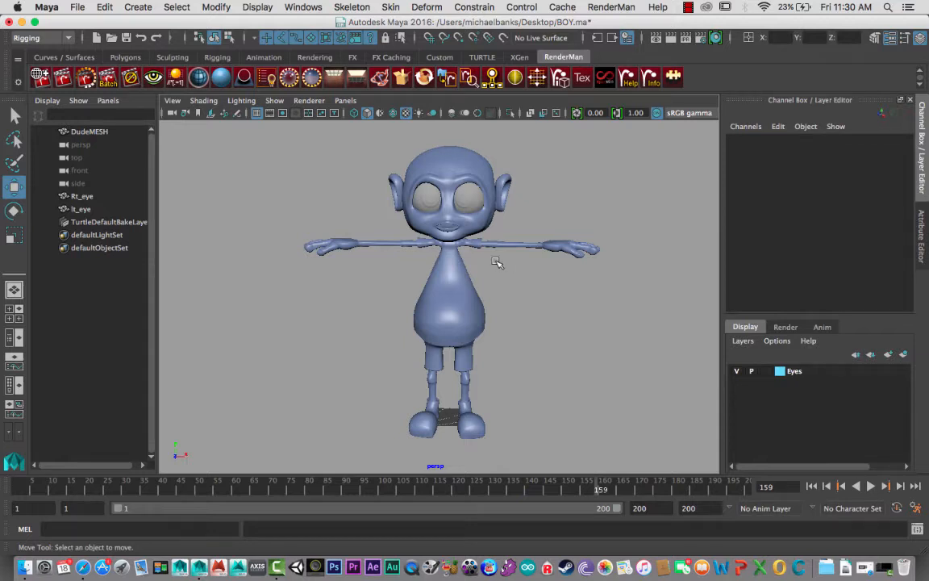
pyautogui.keyDown('alt'); pyautogui.moveTo(551, 253); pyautogui.dragTo(481, 280); pyautogui.keyUp('alt')
pyautogui.keyDown('alt'); pyautogui.moveTo(481, 279); pyautogui.dragTo(609, 338, button='right'); pyautogui.keyUp('alt')
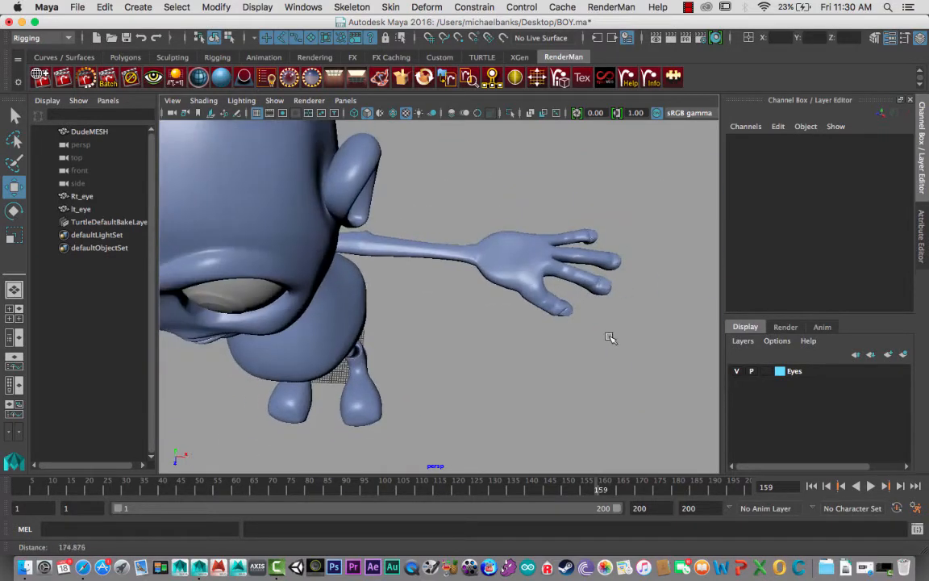
pyautogui.keyDown('alt'); pyautogui.moveTo(474, 285); pyautogui.dragTo(593, 357); pyautogui.keyUp('alt')
pyautogui.keyDown('alt'); pyautogui.moveTo(593, 356); pyautogui.dragTo(514, 315, button='right'); pyautogui.keyUp('alt')
pyautogui.keyDown('alt'); pyautogui.moveTo(514, 316); pyautogui.dragTo(500, 271); pyautogui.keyUp('alt')
pyautogui.keyDown('alt'); pyautogui.moveTo(469, 330); pyautogui.dragTo(482, 322); pyautogui.keyUp('alt')
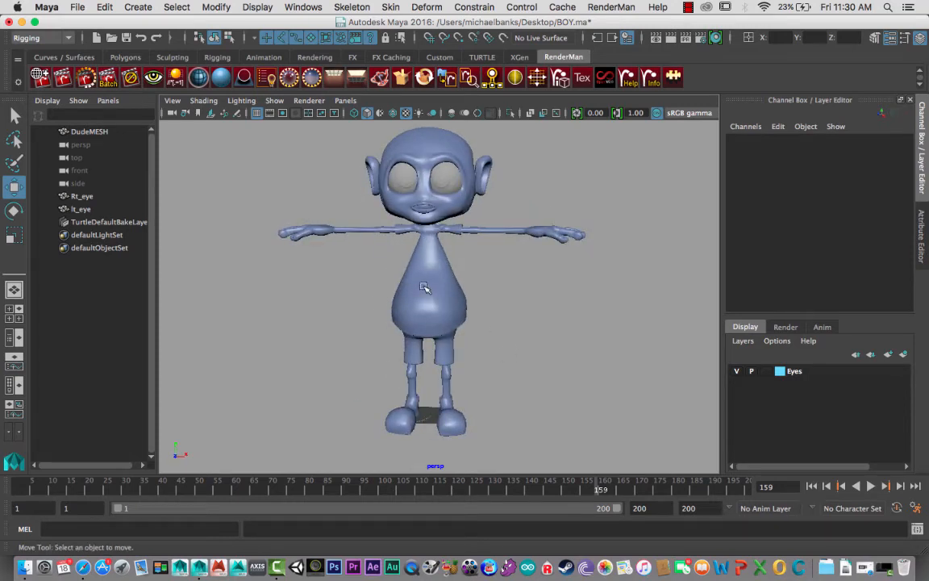
pyautogui.keyDown('alt'); pyautogui.moveTo(466, 324); pyautogui.dragTo(475, 315, button='middle'); pyautogui.keyUp('alt')
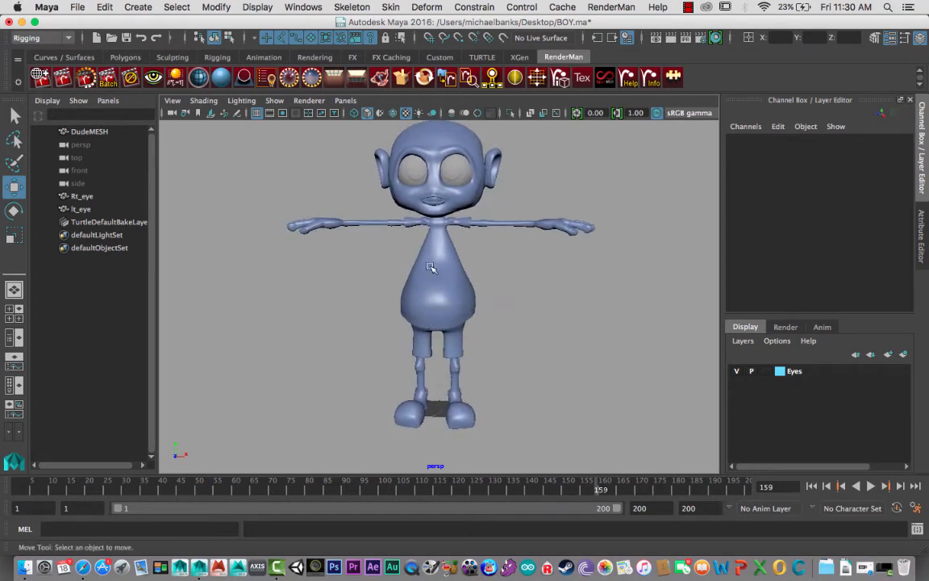
# - Inspect the character's legs, knees and feet up close from the side and the front
pyautogui.keyDown('alt'); pyautogui.moveTo(515, 357); pyautogui.dragTo(527, 372, button='middle'); pyautogui.keyUp('alt')
pyautogui.keyDown('alt'); pyautogui.moveTo(527, 372); pyautogui.dragTo(422, 348); pyautogui.keyUp('alt')
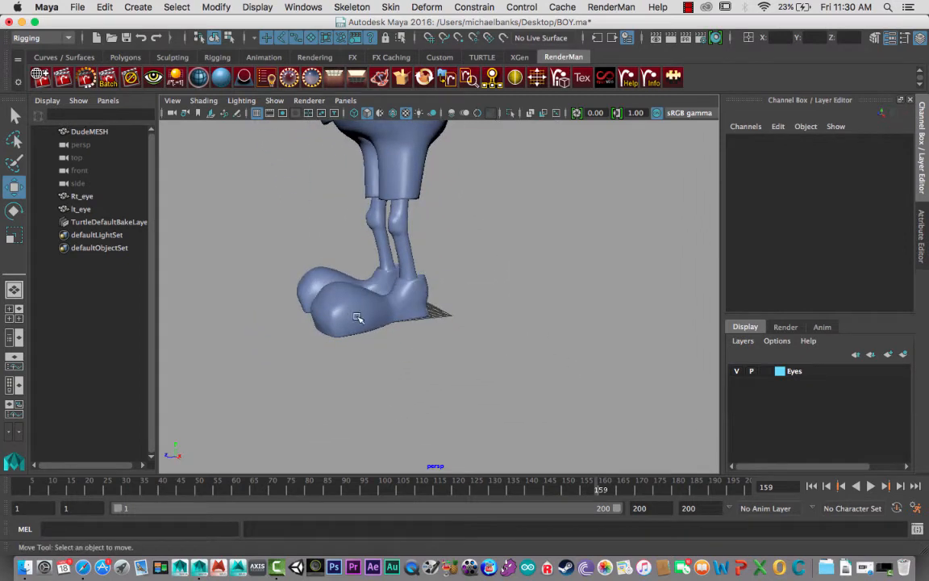
pyautogui.keyDown('alt'); pyautogui.moveTo(357, 317); pyautogui.dragTo(371, 249); pyautogui.keyUp('alt')
pyautogui.keyDown('alt'); pyautogui.moveTo(371, 249); pyautogui.dragTo(439, 326, button='middle'); pyautogui.keyUp('alt')
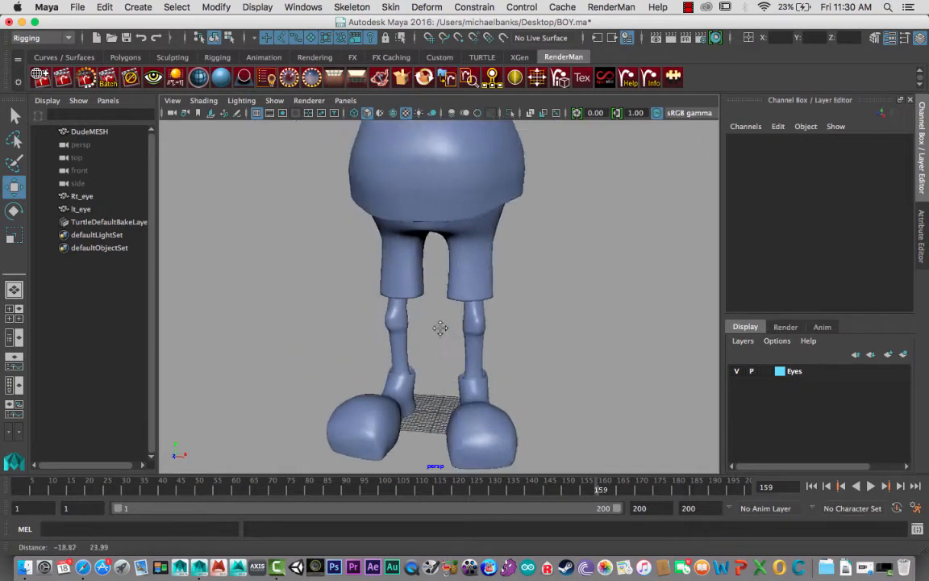
pyautogui.keyDown('alt'); pyautogui.moveTo(440, 326); pyautogui.dragTo(400, 178); pyautogui.keyUp('alt')
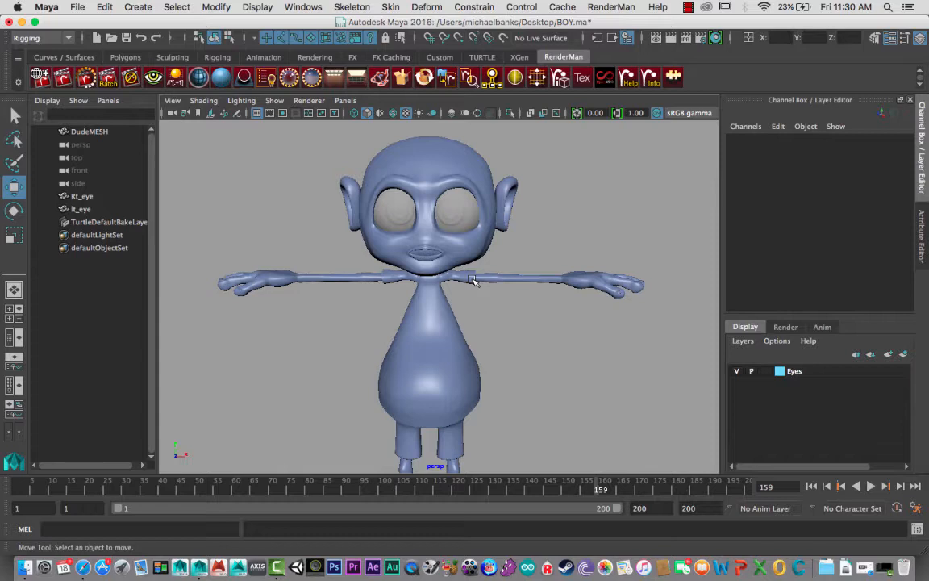
pyautogui.scroll(-4, 498, 317)
pyautogui.keyDown('alt'); pyautogui.moveTo(395, 265); pyautogui.dragTo(429, 302); pyautogui.keyUp('alt')
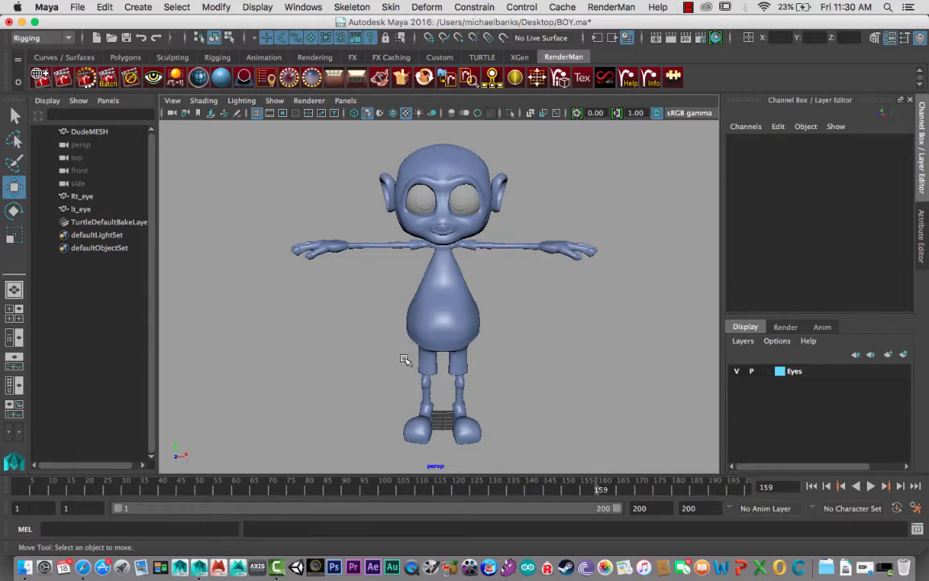
# - Check the character's T-pose from the side and the front, ending on the head, arms and torso
pyautogui.keyDown('alt'); pyautogui.moveTo(405, 360); pyautogui.dragTo(430, 264); pyautogui.keyUp('alt')
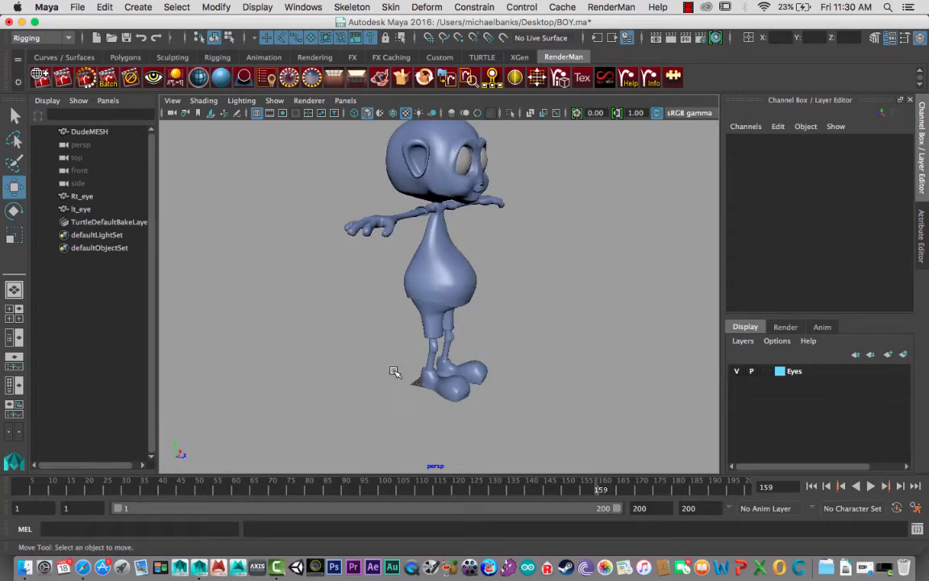
pyautogui.keyDown('alt'); pyautogui.moveTo(356, 336); pyautogui.dragTo(267, 343); pyautogui.keyUp('alt')
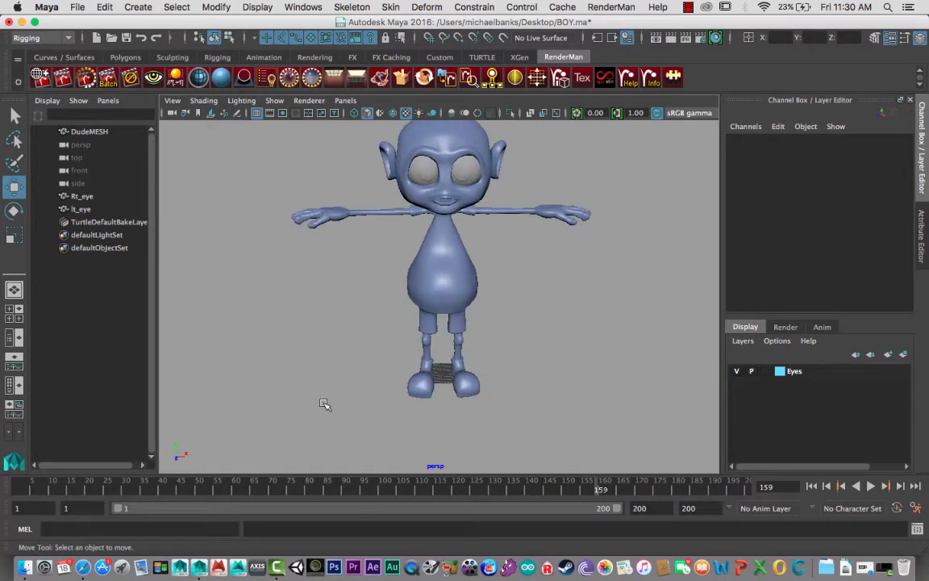
pyautogui.keyDown('alt'); pyautogui.moveTo(385, 288); pyautogui.dragTo(458, 292); pyautogui.keyUp('alt')
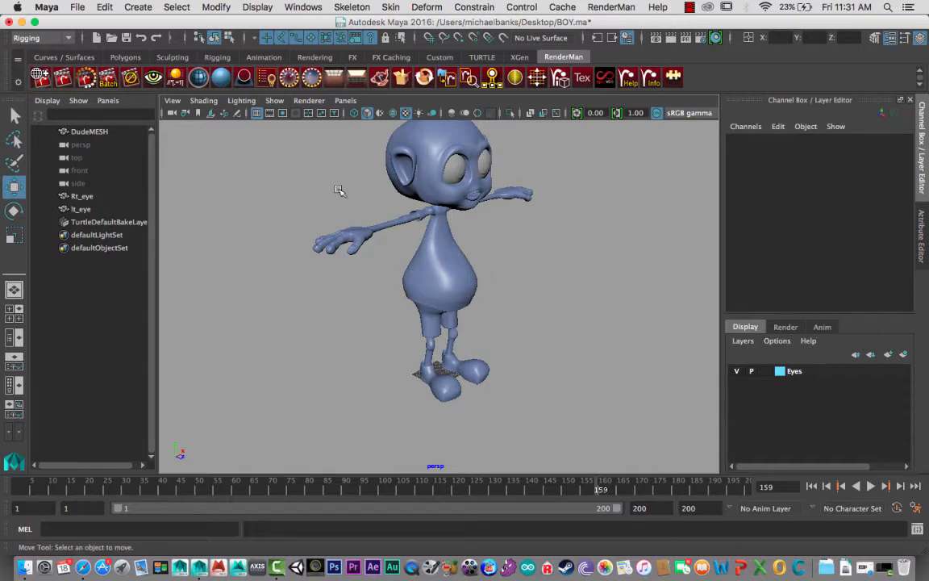
pyautogui.keyDown('alt'); pyautogui.moveTo(307, 172); pyautogui.dragTo(320, 228); pyautogui.keyUp('alt')
pyautogui.keyDown('alt'); pyautogui.moveTo(300, 306); pyautogui.dragTo(177, 458); pyautogui.keyUp('alt')
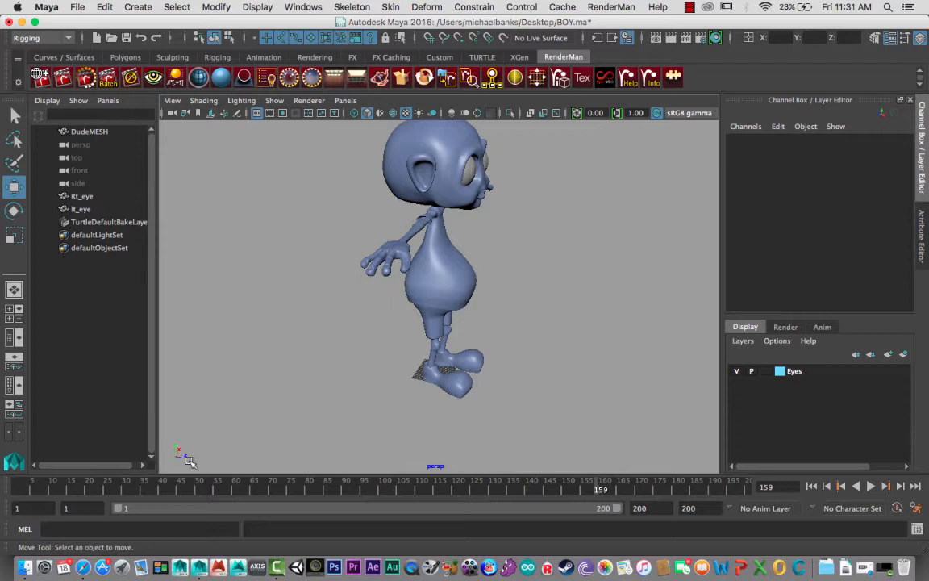
pyautogui.keyDown('alt'); pyautogui.moveTo(310, 372); pyautogui.dragTo(408, 310); pyautogui.keyUp('alt')
pyautogui.keyDown('alt'); pyautogui.moveTo(424, 230); pyautogui.dragTo(410, 302, button='middle'); pyautogui.keyUp('alt')
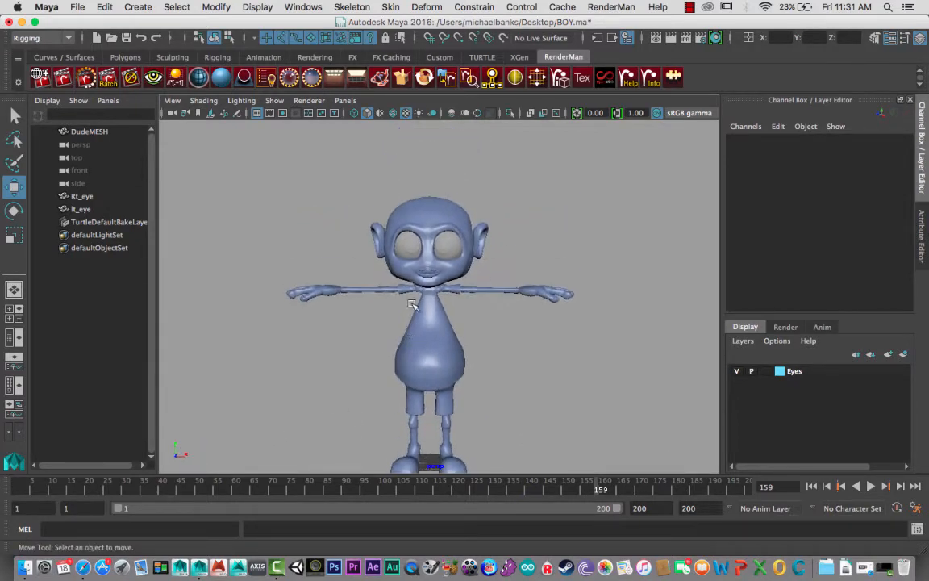
pyautogui.keyDown('alt'); pyautogui.moveTo(411, 303); pyautogui.dragTo(480, 354, button='right'); pyautogui.keyUp('alt')
pyautogui.keyDown('alt'); pyautogui.moveTo(383, 305); pyautogui.dragTo(429, 338, button='middle'); pyautogui.keyUp('alt')
pyautogui.keyDown('alt'); pyautogui.moveTo(429, 337); pyautogui.dragTo(383, 309, button='right'); pyautogui.keyUp('alt')
pyautogui.moveTo(384, 309)
pyautogui.keyDown('alt'); pyautogui.mouseDown()
pyautogui.moveTo(376, 305)
pyautogui.moveTo(390, 310)
pyautogui.mouseUp(); pyautogui.keyUp('alt')
pyautogui.keyDown('alt'); pyautogui.moveTo(396, 329); pyautogui.dragTo(379, 302, button='middle'); pyautogui.keyUp('alt')
pyautogui.keyDown('alt'); pyautogui.moveTo(379, 302); pyautogui.dragTo(374, 305); pyautogui.keyUp('alt')
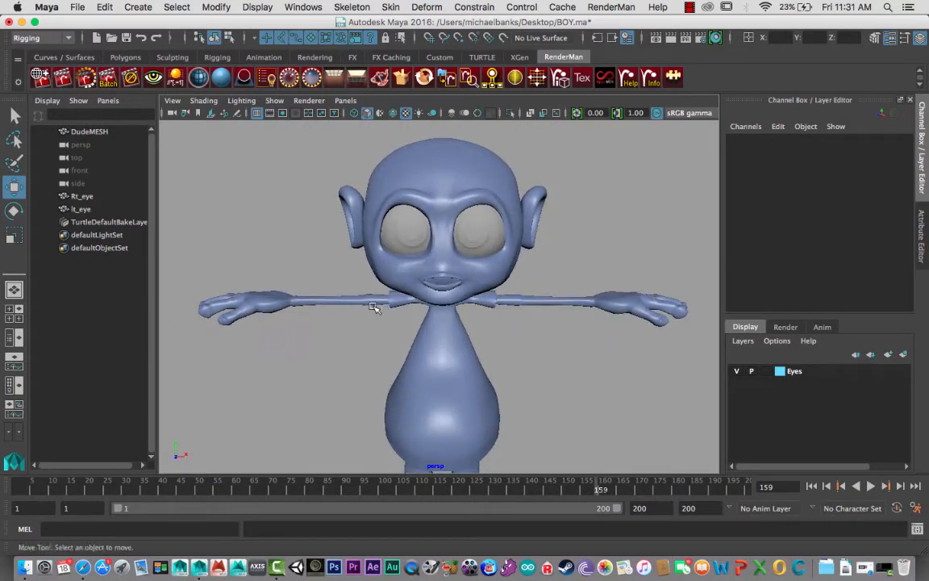
# - Delete the construction history of the DudeMESH body mesh
pyautogui.click(388, 315)
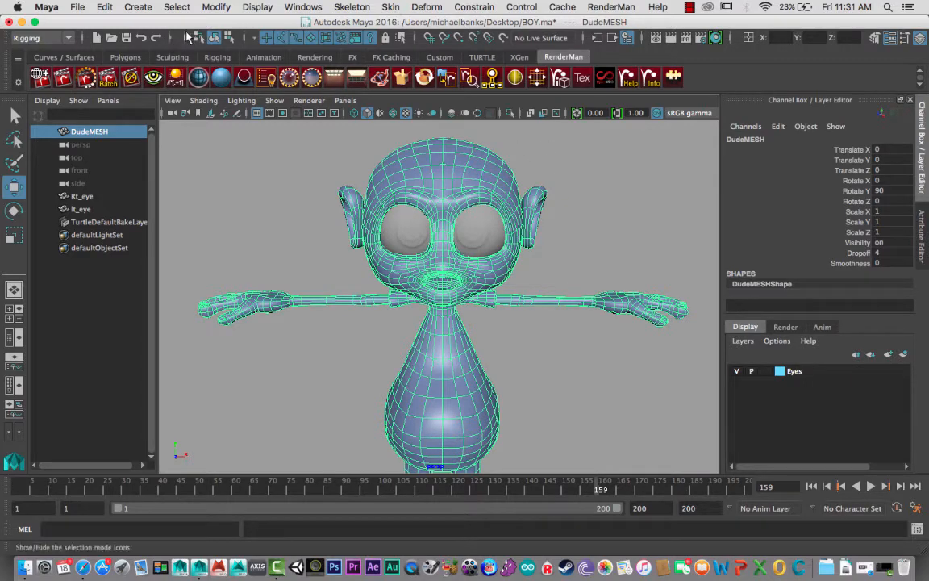
pyautogui.click(104, 7)
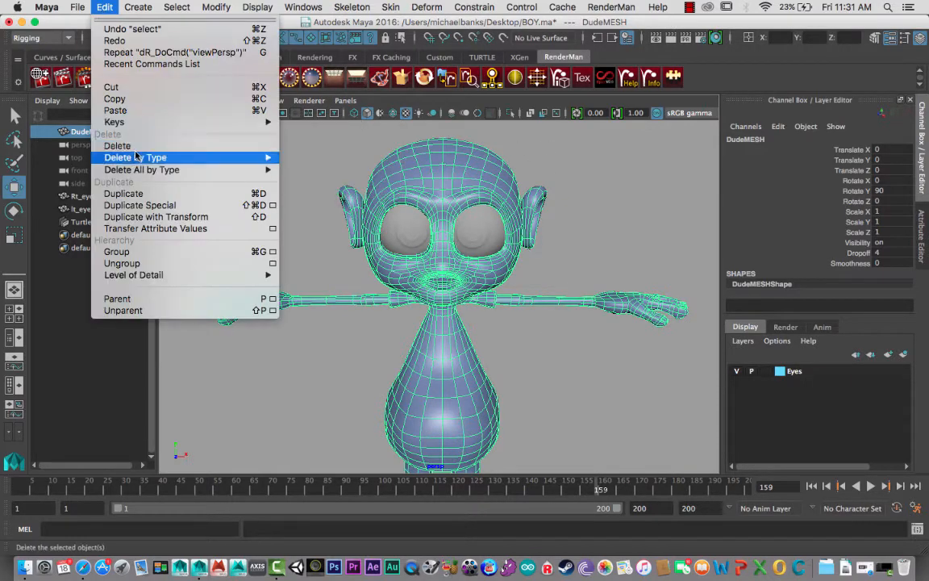
pyautogui.moveTo(252, 161)
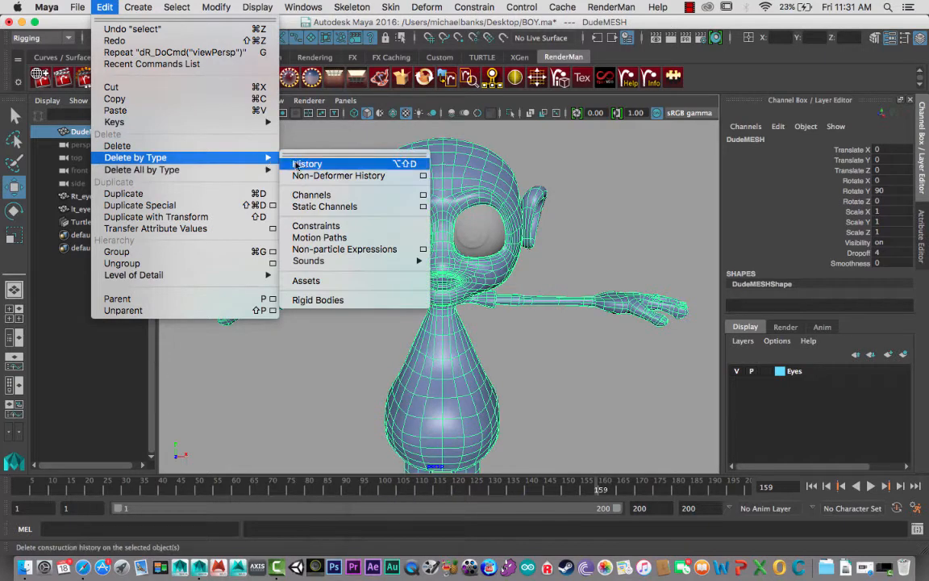
pyautogui.click(301, 163)
pyautogui.scroll(5, 381, 277)
pyautogui.scroll(-5, 381, 277)
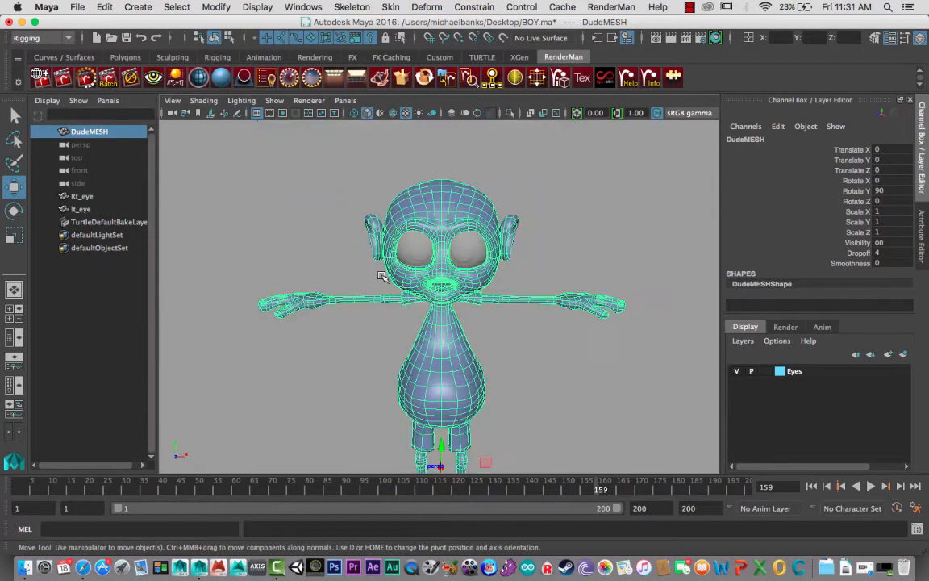
pyautogui.scroll(1, 384, 308)
pyautogui.scroll(-2, 430, 314)
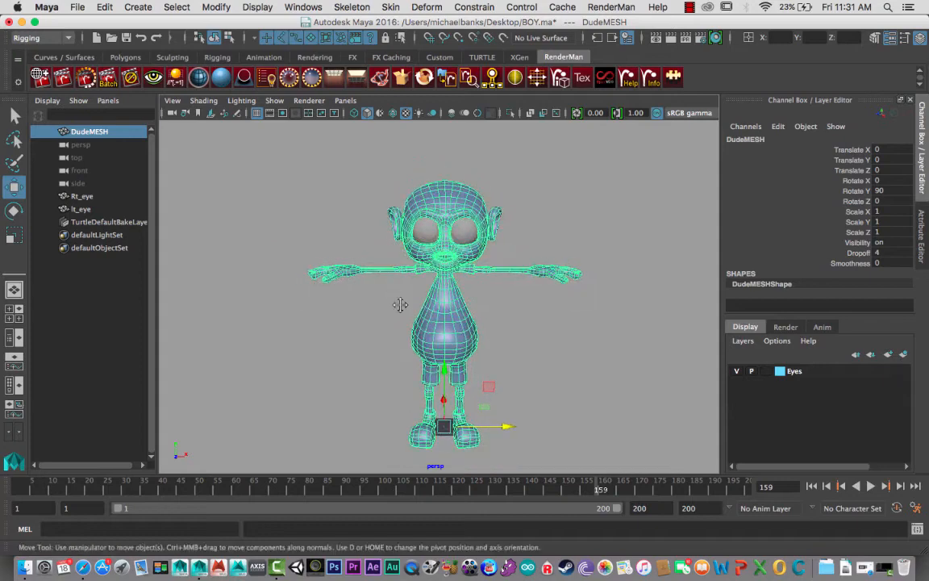
# - Switch from the perspective to the front view and frame the full character on the grid
pyautogui.moveTo(400, 304)
pyautogui.keyDown('alt'); pyautogui.mouseDown()
pyautogui.moveTo(396, 273)
pyautogui.moveTo(390, 292)
pyautogui.mouseUp(); pyautogui.keyUp('alt')
pyautogui.press('space')
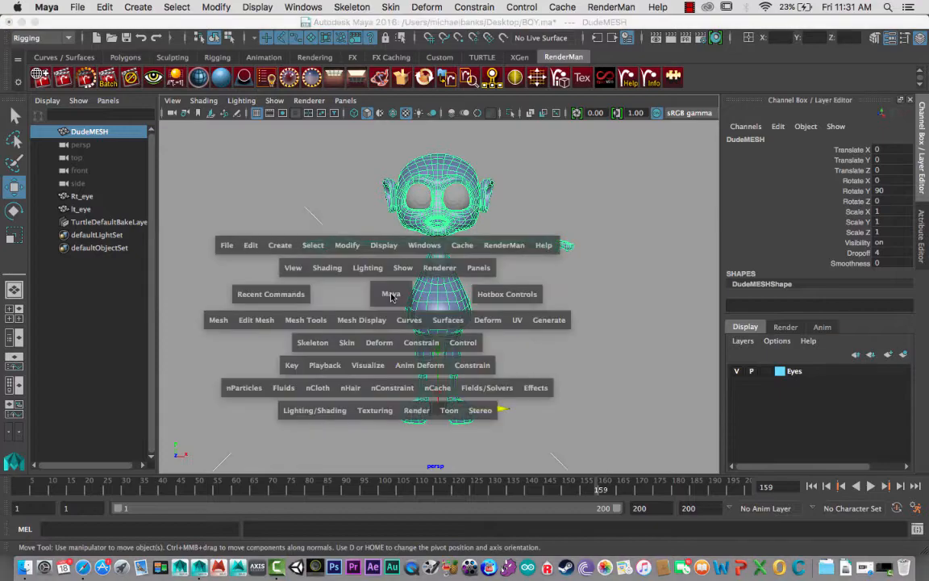
pyautogui.click(391, 297)
pyautogui.moveTo(394, 296); pyautogui.dragTo(392, 327)
pyautogui.scroll(-4, 398, 310)
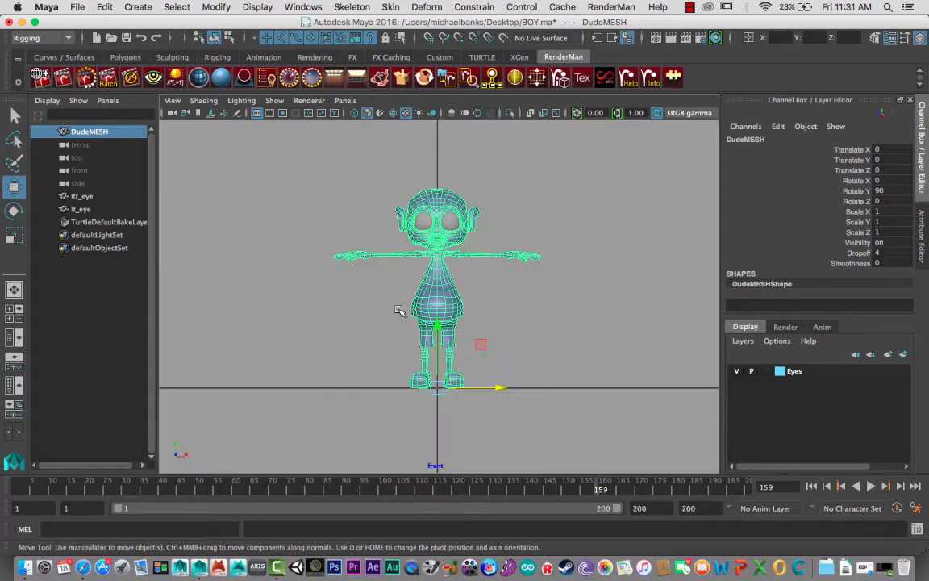
pyautogui.scroll(5, 399, 310)
pyautogui.keyDown('alt'); pyautogui.moveTo(396, 310); pyautogui.dragTo(392, 317, button='middle'); pyautogui.keyUp('alt')
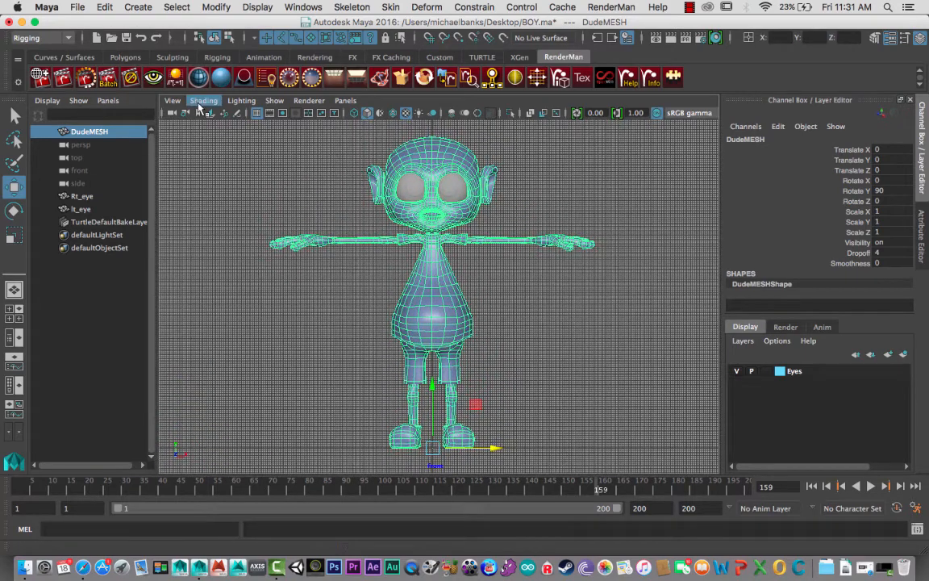
# - Show the Polygons shelf and keep Rigging as the active menu set
pyautogui.click(181, 107)
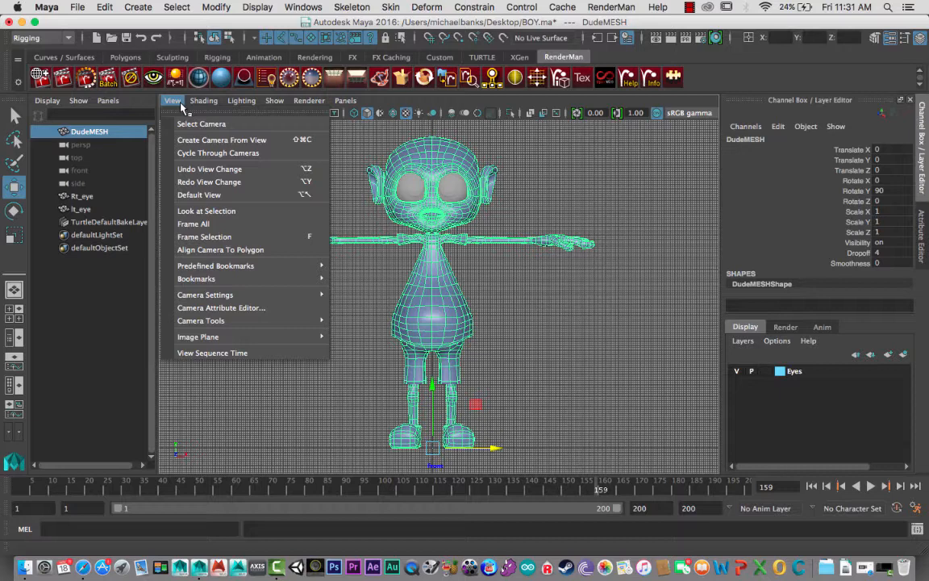
pyautogui.click(379, 278)
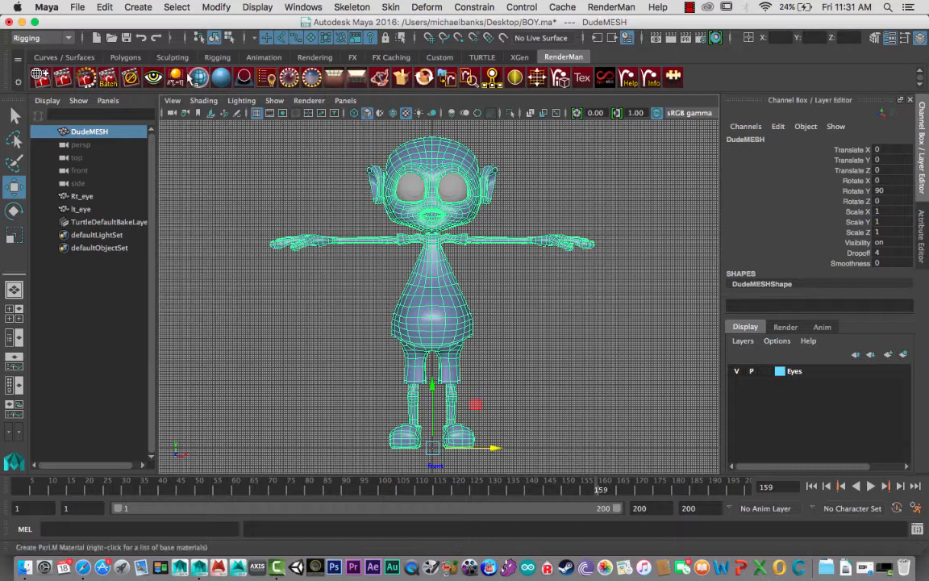
pyautogui.click(118, 59)
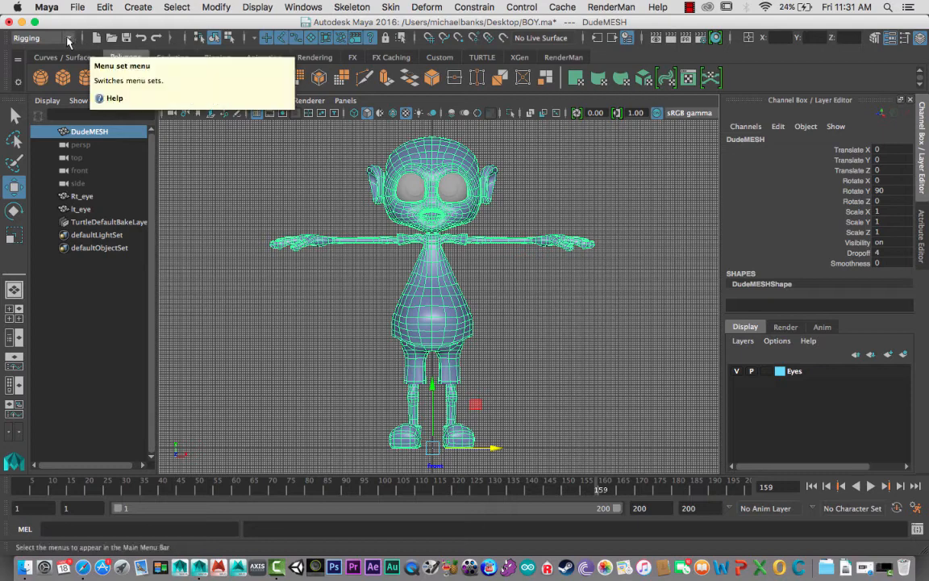
pyautogui.click(68, 38)
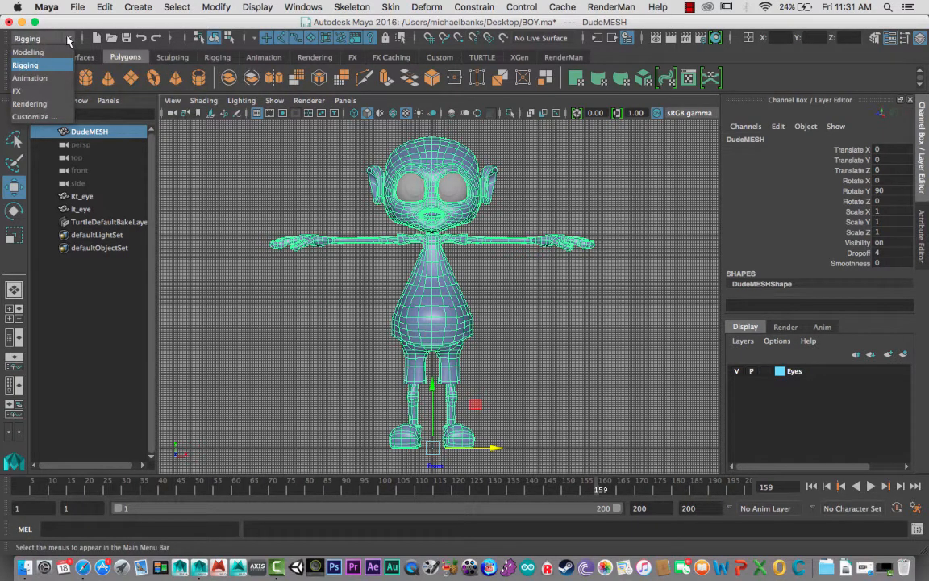
pyautogui.click(35, 40)
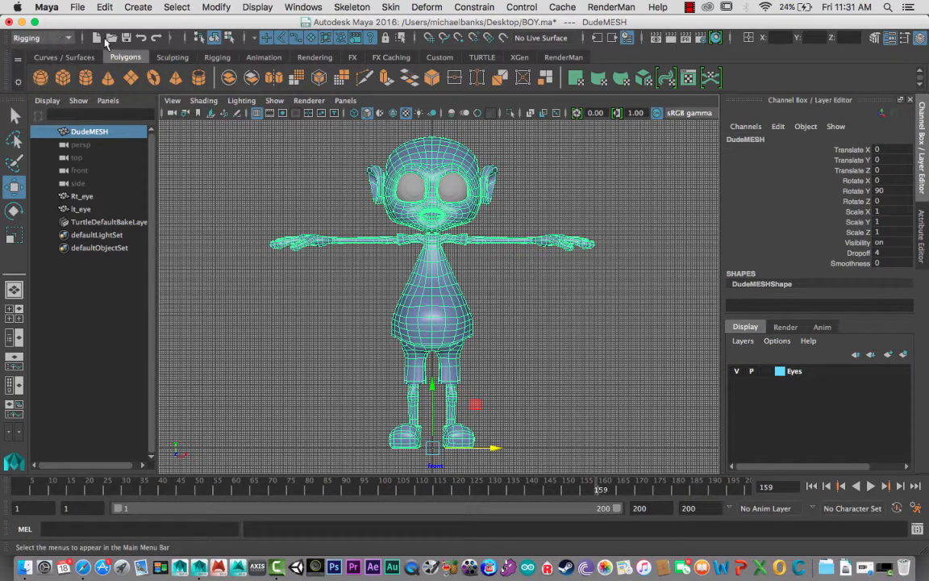
# - Detach the Skeleton commands into a floating window beside the character, keeping DudeMESH selected
pyautogui.click(352, 8)
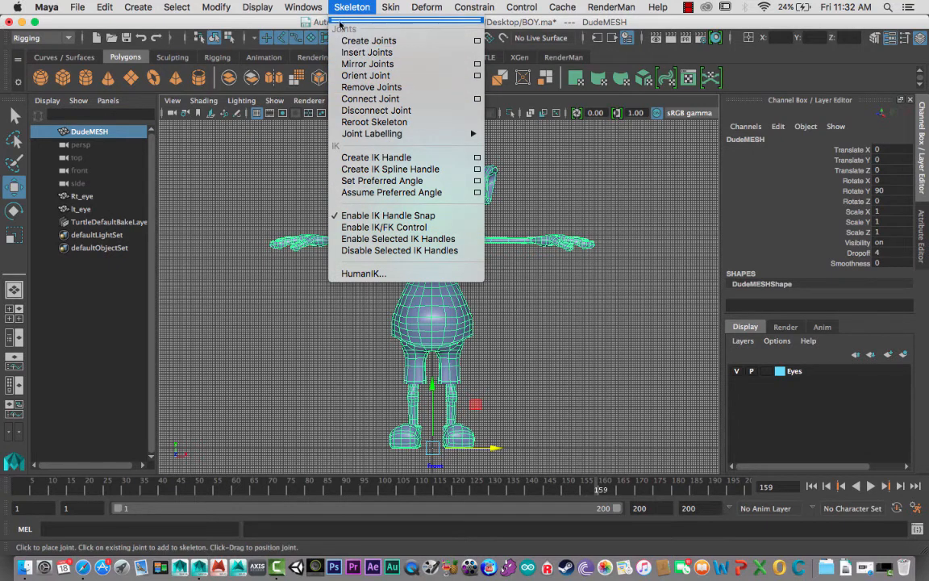
pyautogui.click(395, 23)
pyautogui.moveTo(419, 28); pyautogui.dragTo(659, 129)
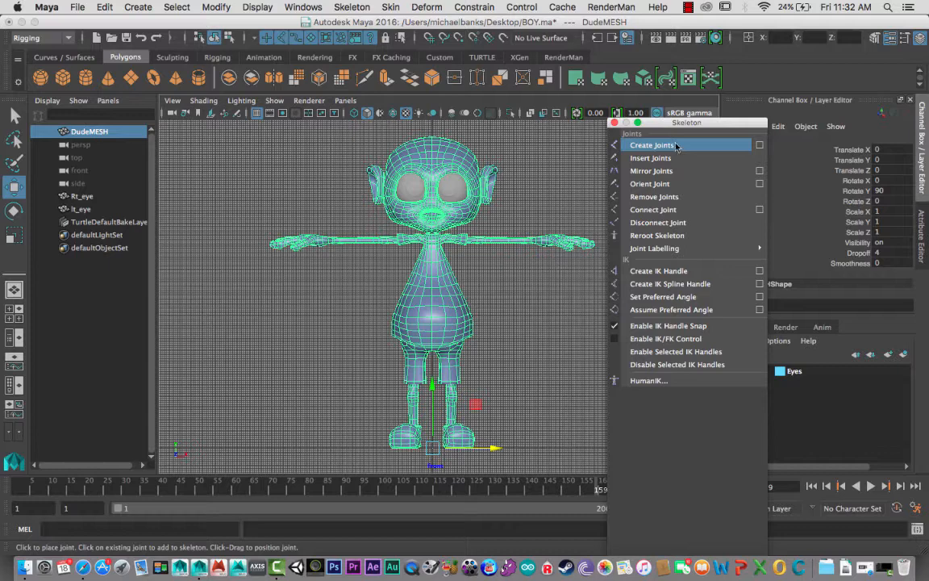
pyautogui.moveTo(668, 128); pyautogui.dragTo(623, 104)
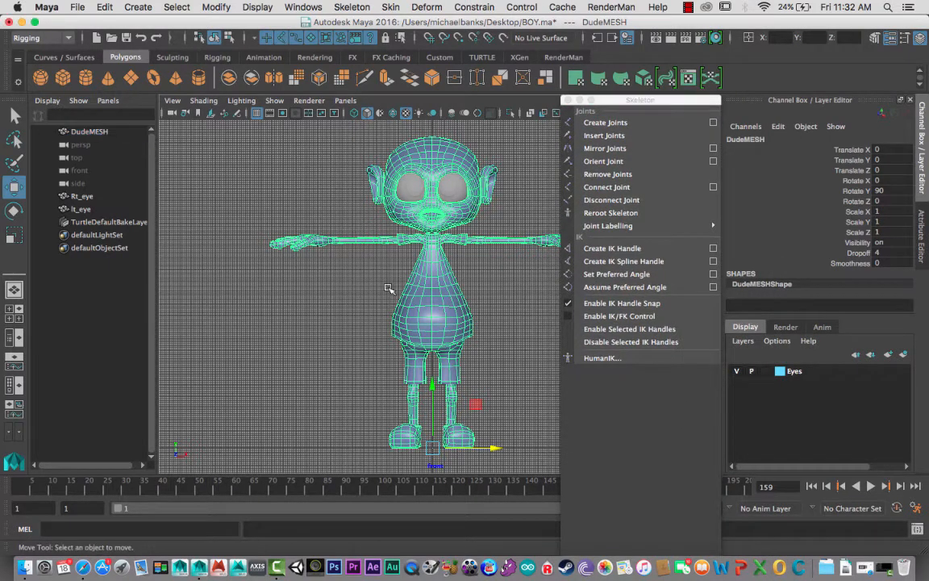
pyautogui.click(388, 288)
pyautogui.click(415, 281)
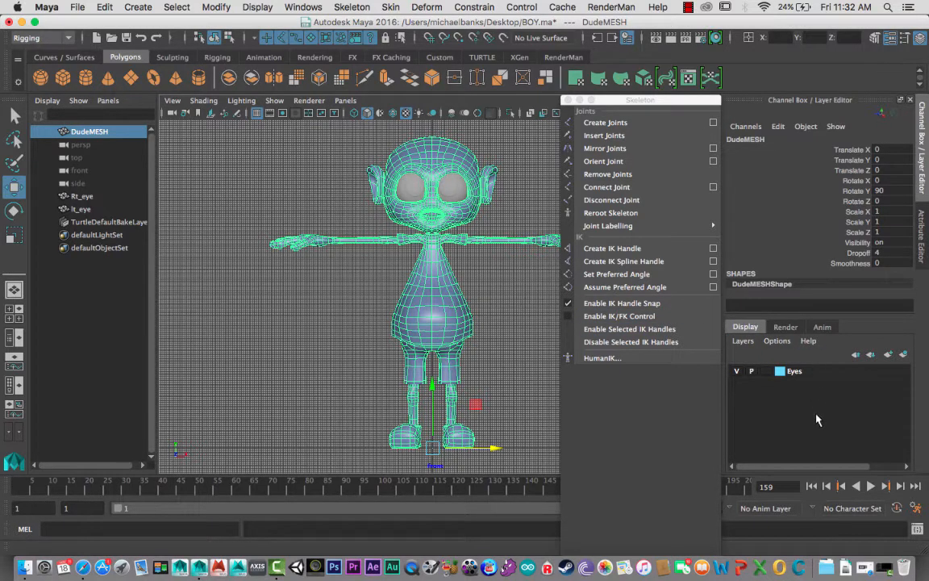
# - Toggle the visibility of the Eyes display layer off and on to check what it contains, leaving it visible
pyautogui.click(739, 372)
pyautogui.click(739, 372)
pyautogui.click(738, 372)
pyautogui.click(739, 372)
pyautogui.click(736, 372)
pyautogui.click(736, 372)
pyautogui.click(736, 371)
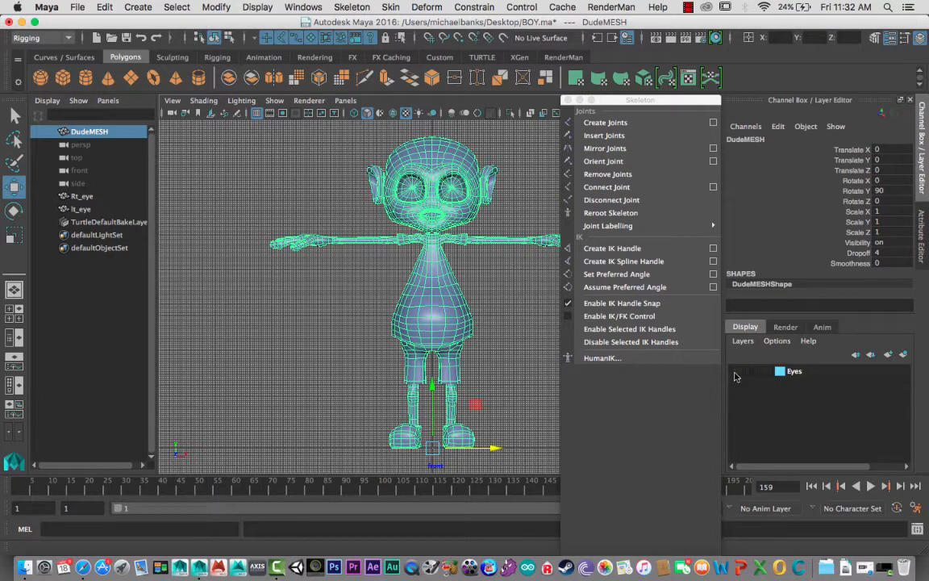
pyautogui.click(736, 371)
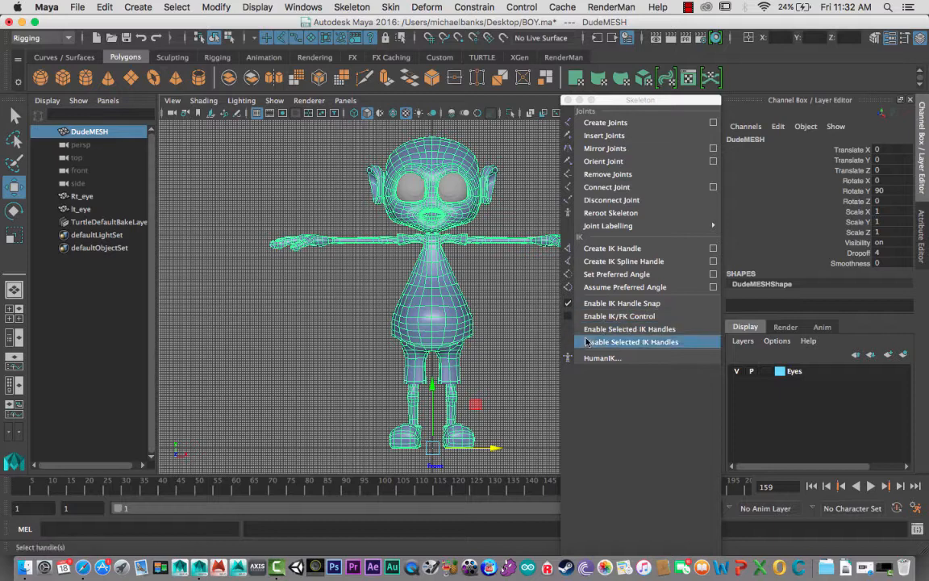
# - Create a new display layer and assign the selected DudeMESH to it
pyautogui.click(511, 305)
pyautogui.click(452, 304)
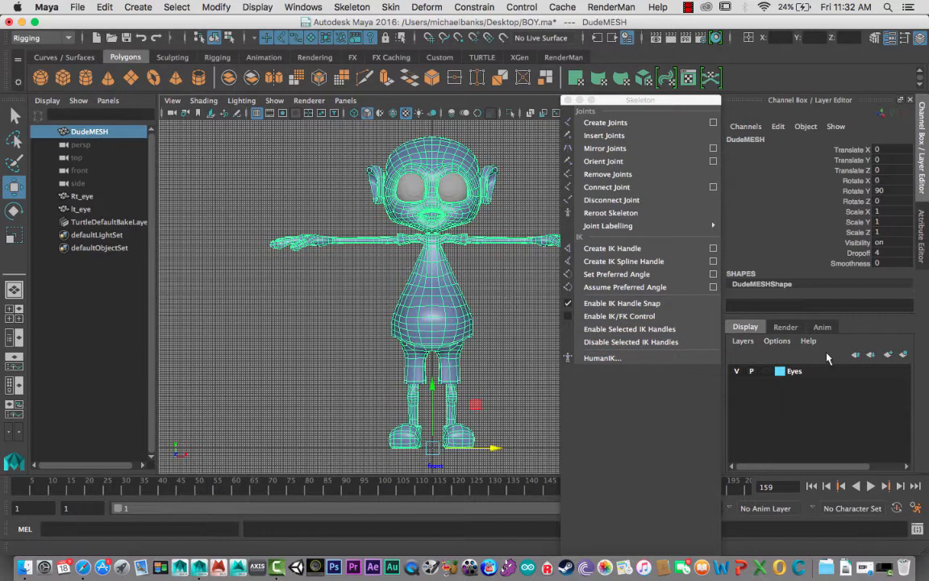
pyautogui.click(903, 354)
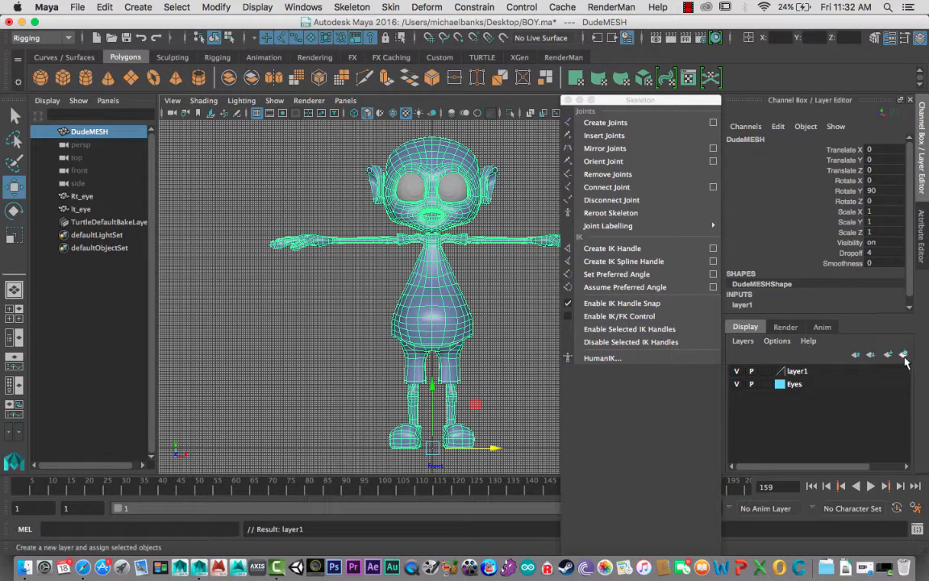
# - Rename the new display layer as CharMesh and give it the light blue color
pyautogui.doubleClick(797, 371)
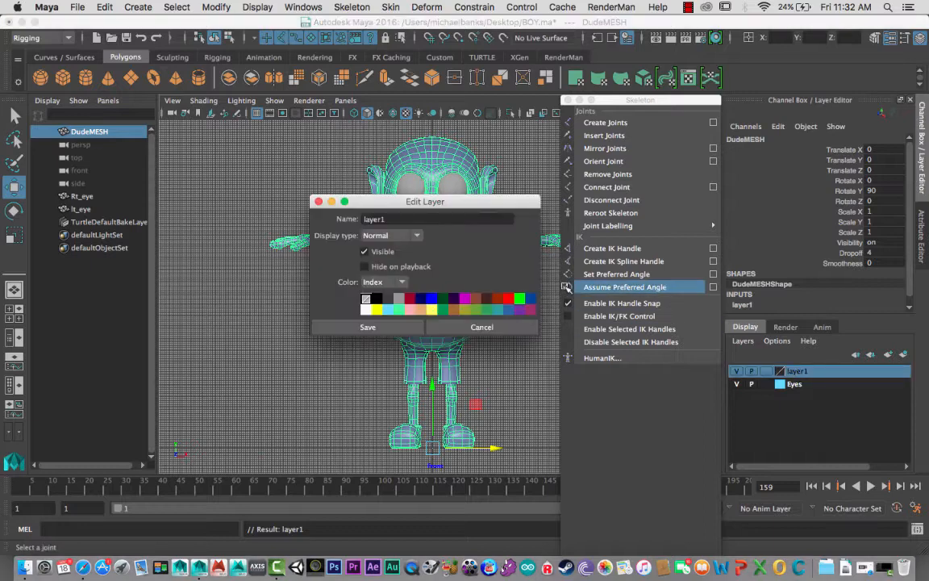
pyautogui.moveTo(395, 221); pyautogui.dragTo(340, 216)
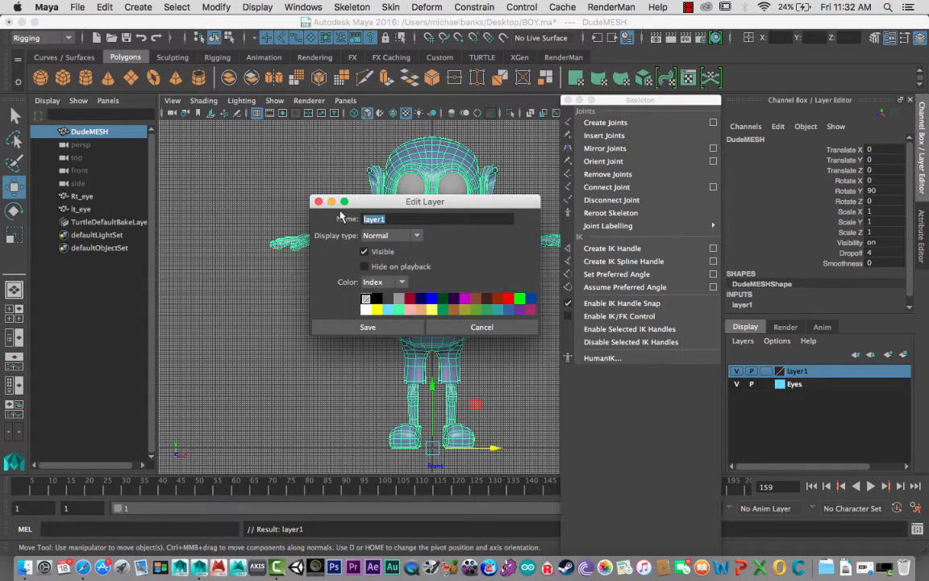
pyautogui.write('Char Mesh')
pyautogui.click(368, 326)
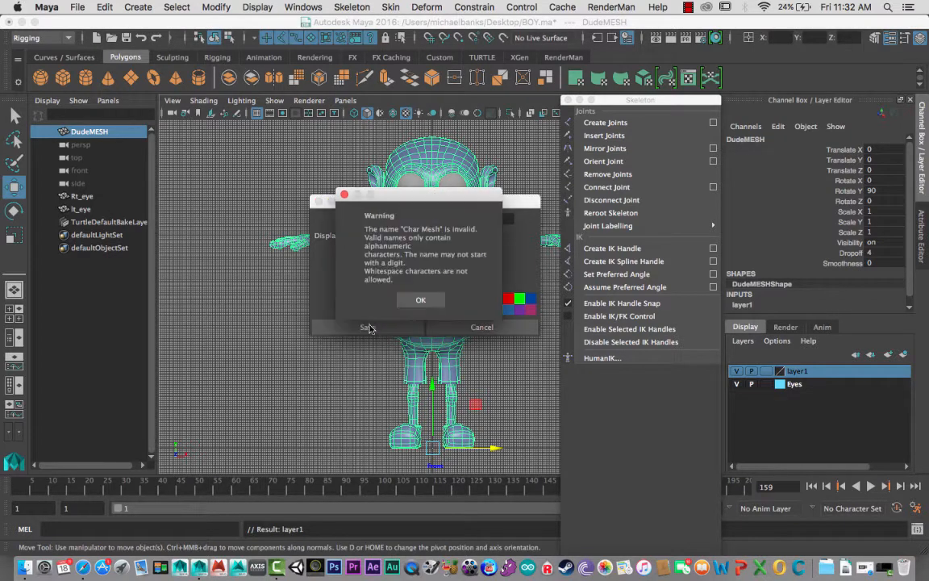
pyautogui.click(415, 300)
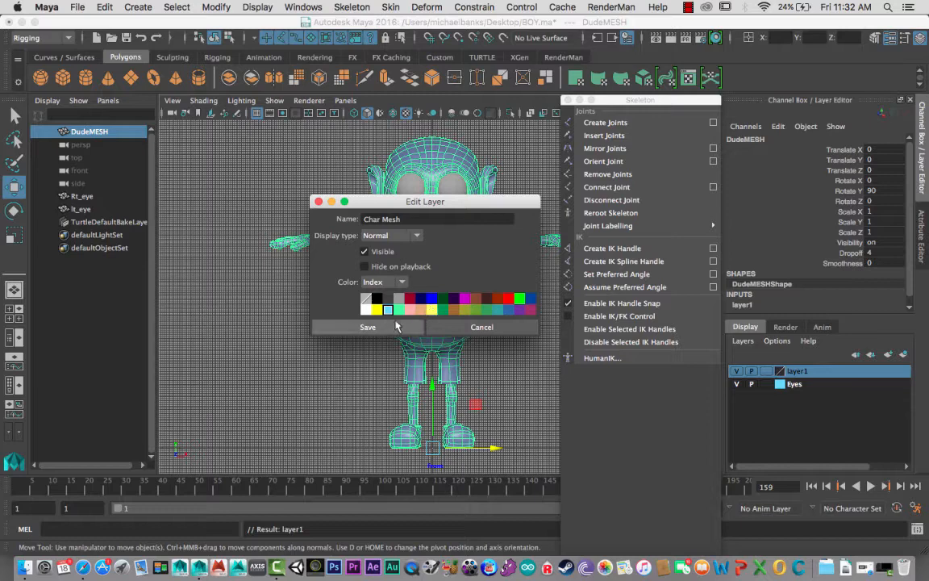
pyautogui.press('BackSpace')
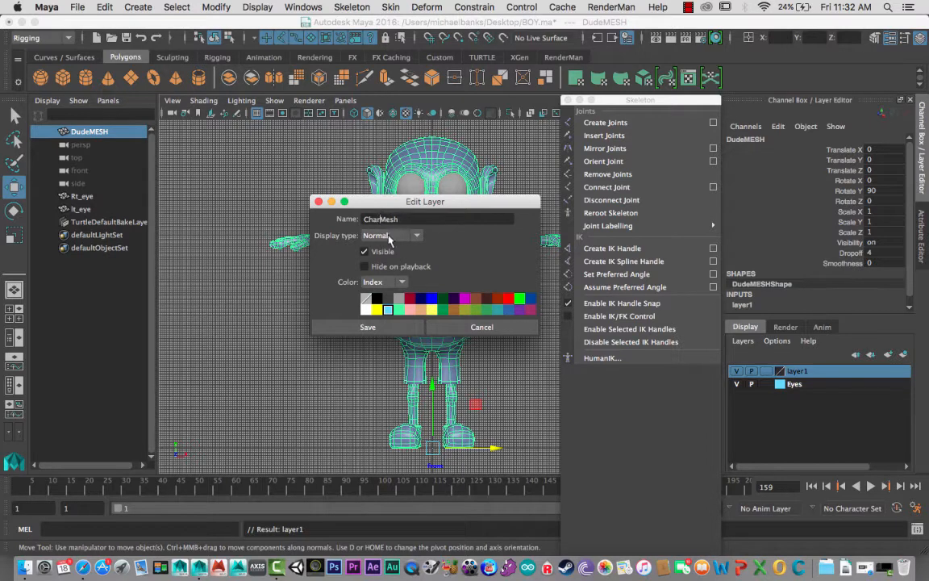
pyautogui.click(377, 324)
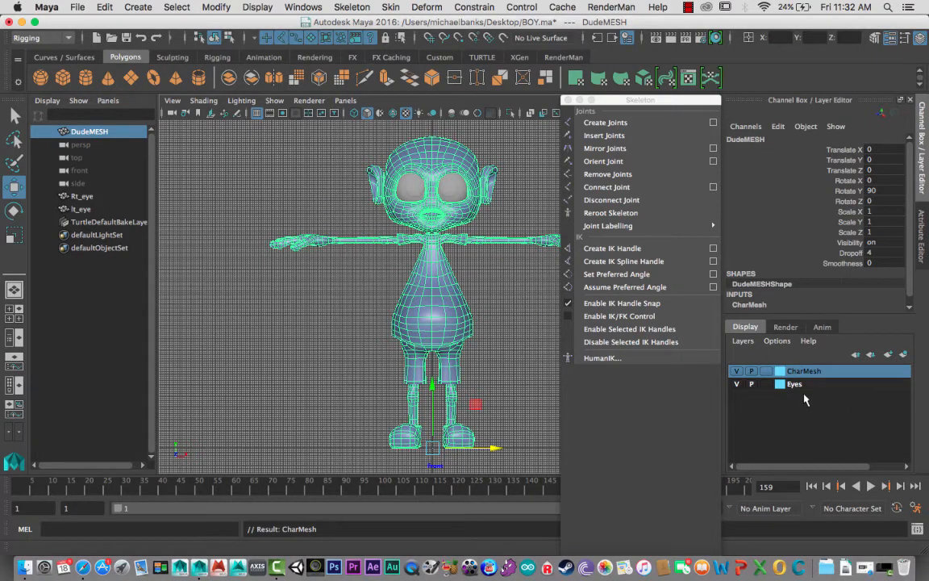
# - Toggle the visibility of the CharMesh layer off and on to check what it contains, leaving it visible
pyautogui.click(737, 371)
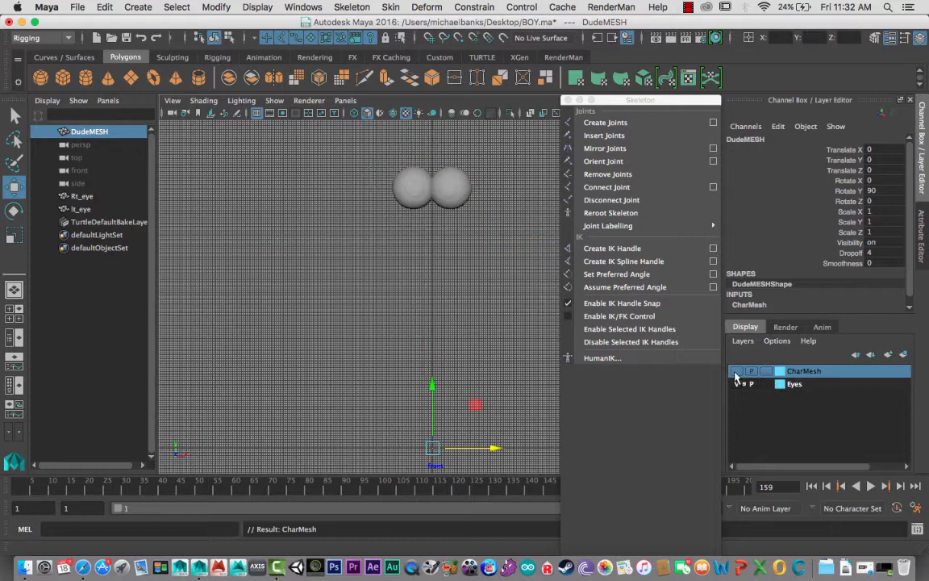
pyautogui.click(737, 371)
pyautogui.click(737, 371)
pyautogui.click(737, 371)
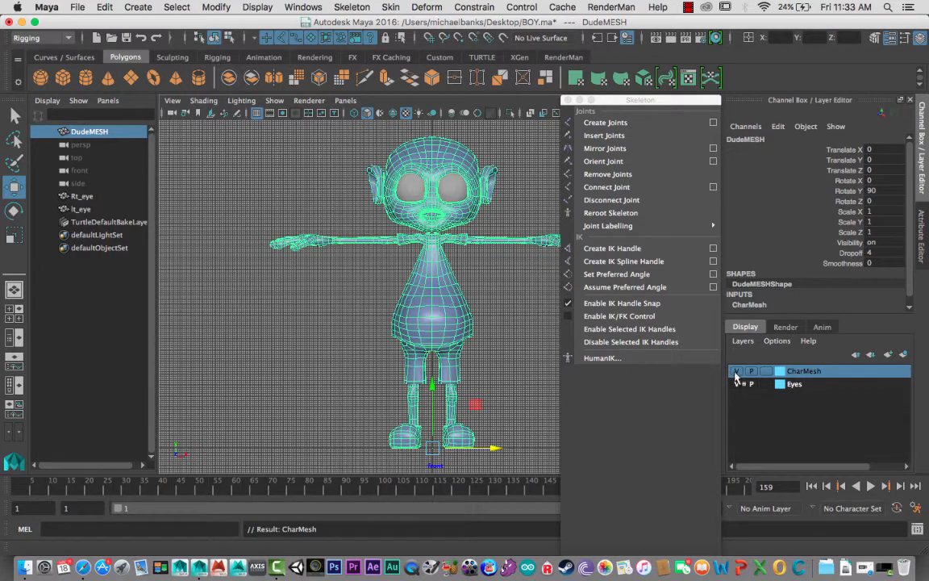
# - Set the CharMesh display layer to Template, comparing the templated mesh with its normal shaded display
pyautogui.click(767, 373)
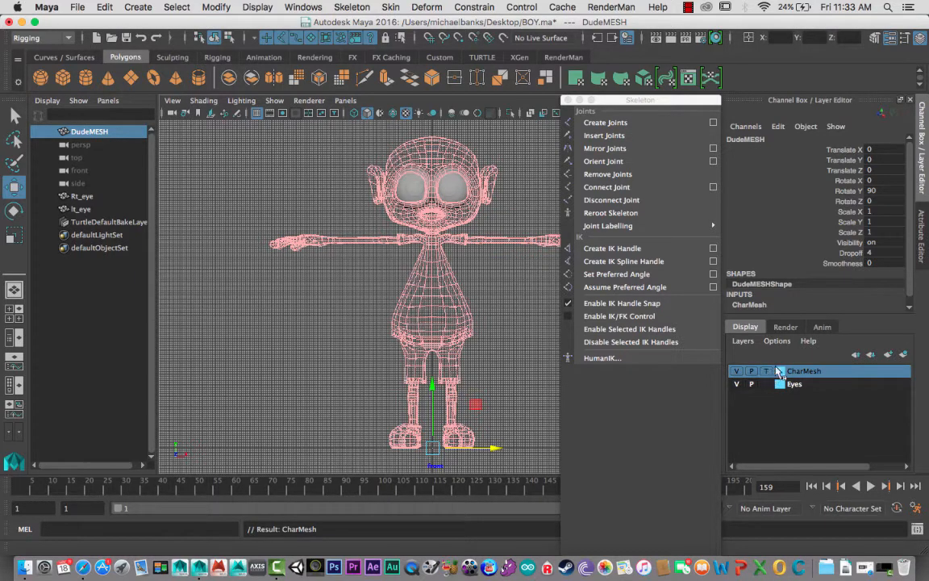
pyautogui.click(448, 289)
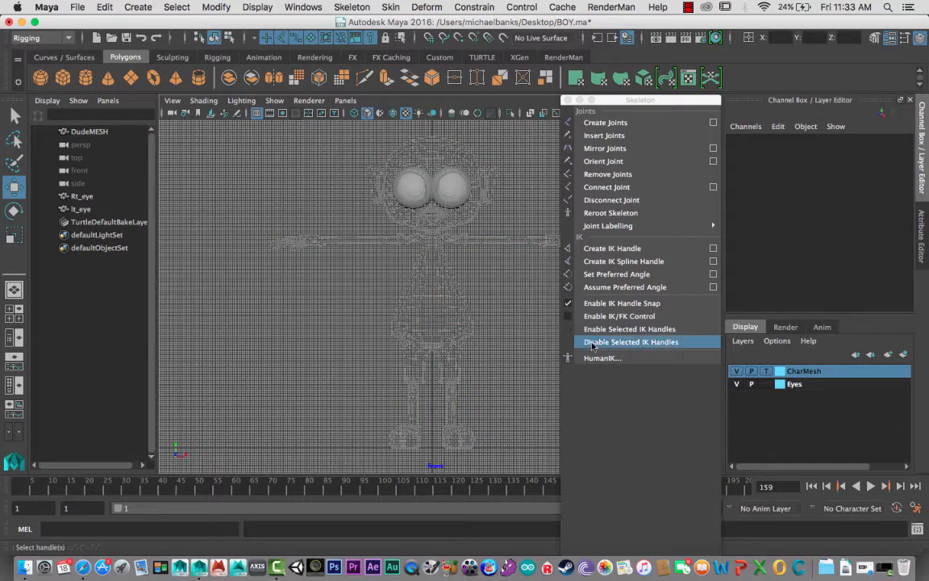
pyautogui.click(767, 372)
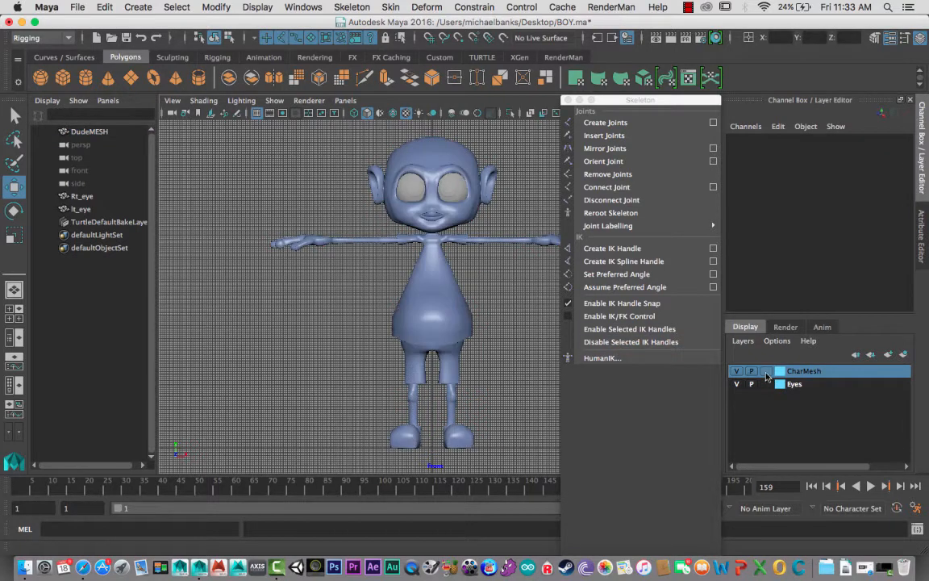
pyautogui.click(767, 372)
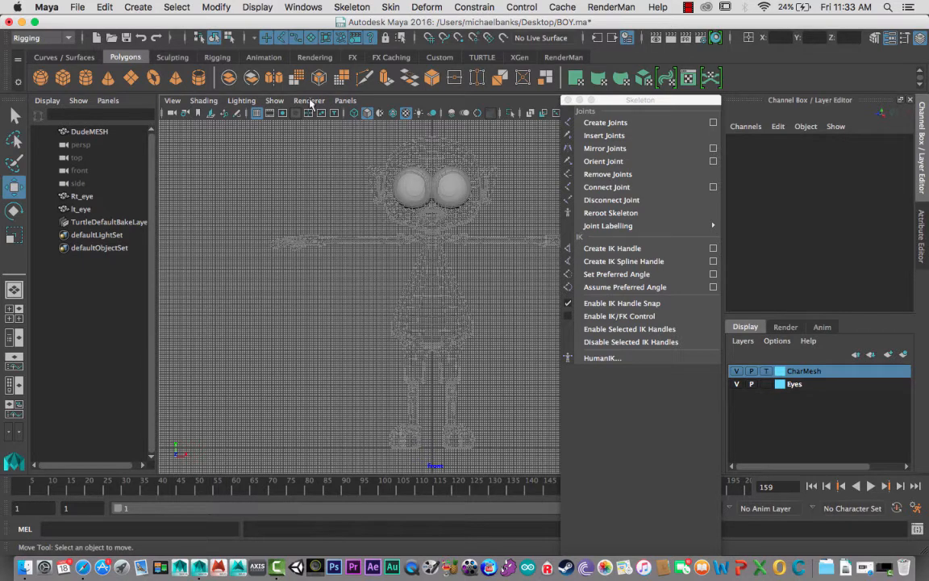
# - Hide the grid in the front view and move the floating Skeleton window clear of the character's hand
pyautogui.click(251, 8)
pyautogui.click(233, 40)
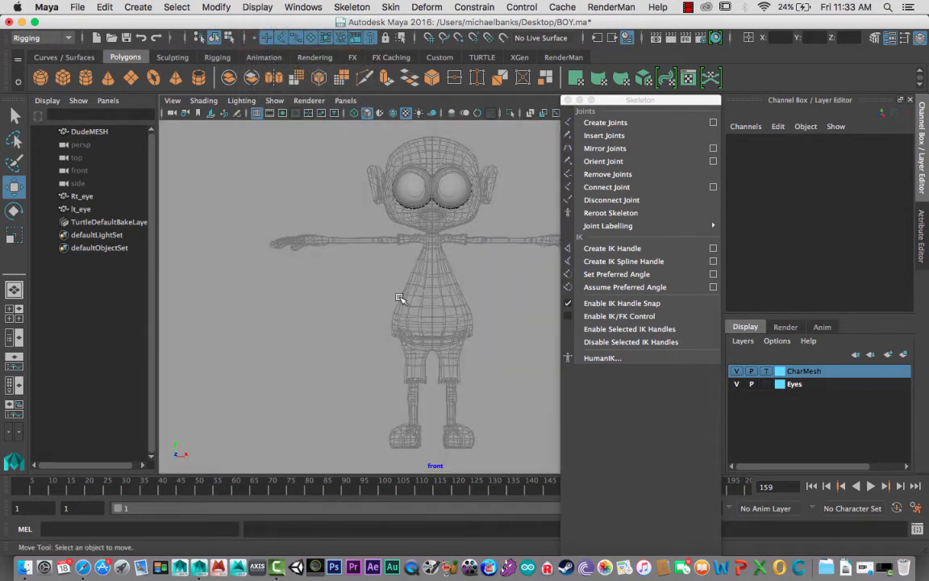
pyautogui.moveTo(612, 96); pyautogui.dragTo(650, 128)
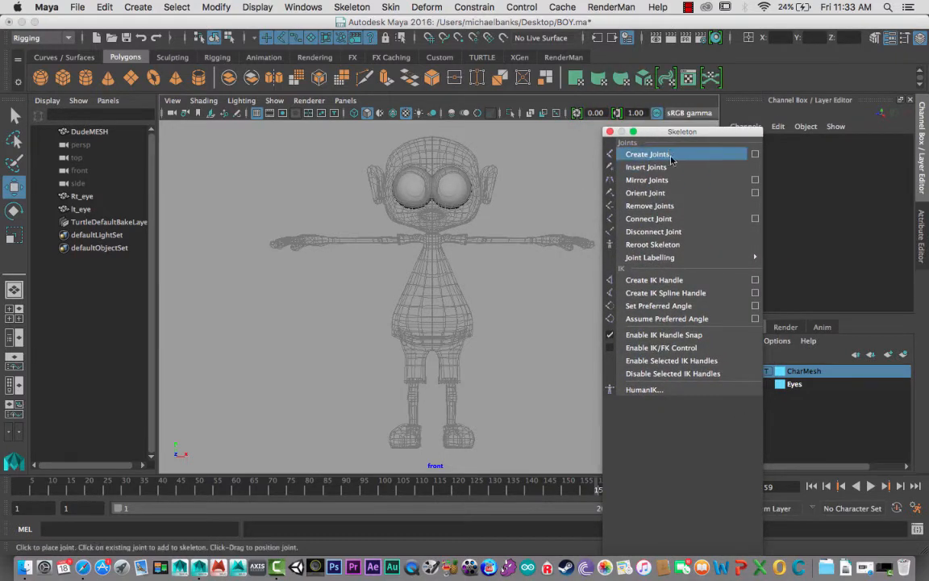
# - Start the Create Joints tool and place the first joint at the center of the character's pelvis
pyautogui.click(717, 157)
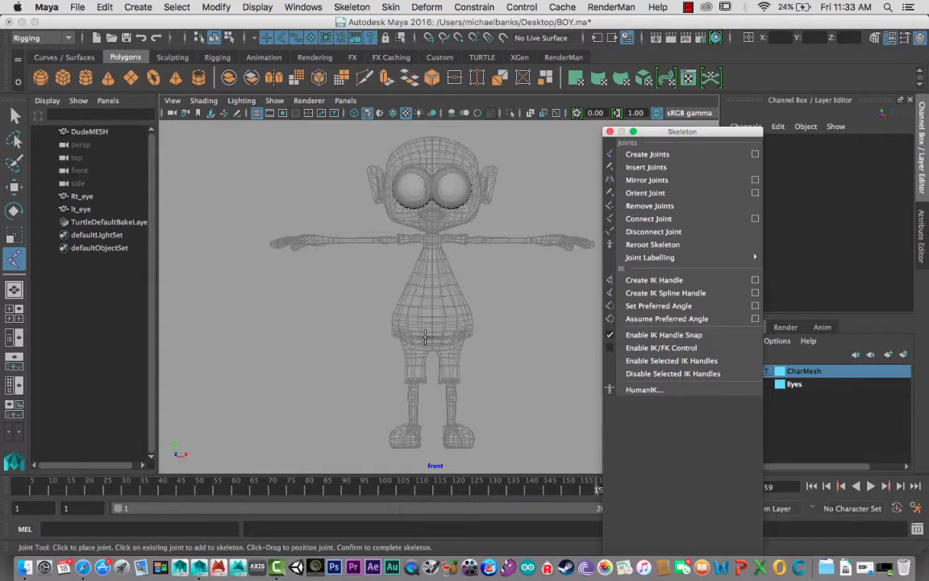
pyautogui.moveTo(425, 337)
pyautogui.keyDown('alt'); pyautogui.mouseDown(button='middle')
pyautogui.moveTo(411, 316)
pyautogui.moveTo(423, 333)
pyautogui.mouseUp(button='middle'); pyautogui.keyUp('alt')
pyautogui.keyDown('alt'); pyautogui.moveTo(415, 322); pyautogui.dragTo(390, 335, button='right'); pyautogui.keyUp('alt')
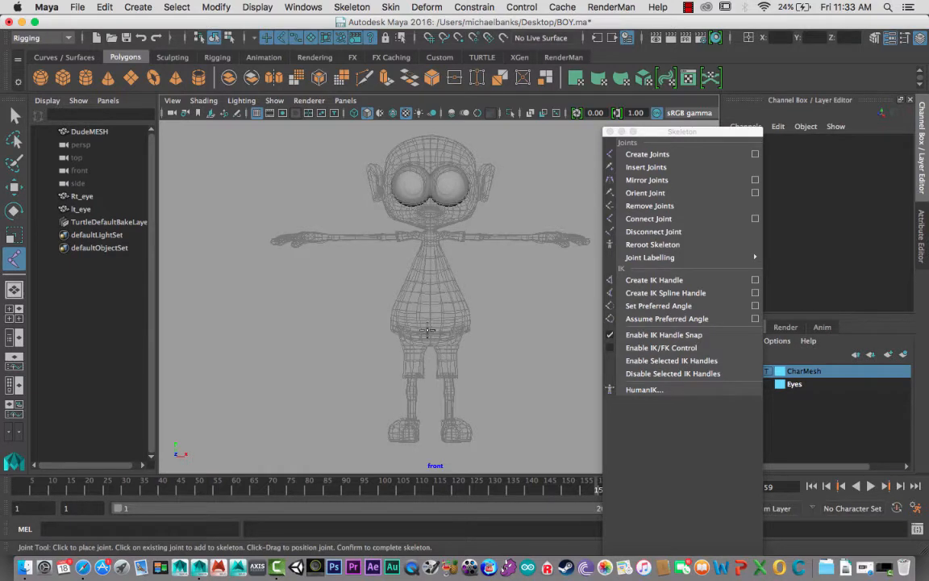
pyautogui.moveTo(427, 330)
pyautogui.keyDown('alt'); pyautogui.mouseDown(button='middle')
pyautogui.moveTo(439, 345)
pyautogui.moveTo(431, 330)
pyautogui.mouseUp(button='middle'); pyautogui.keyUp('alt')
pyautogui.keyDown('alt'); pyautogui.moveTo(452, 335); pyautogui.dragTo(574, 390, button='right'); pyautogui.keyUp('alt')
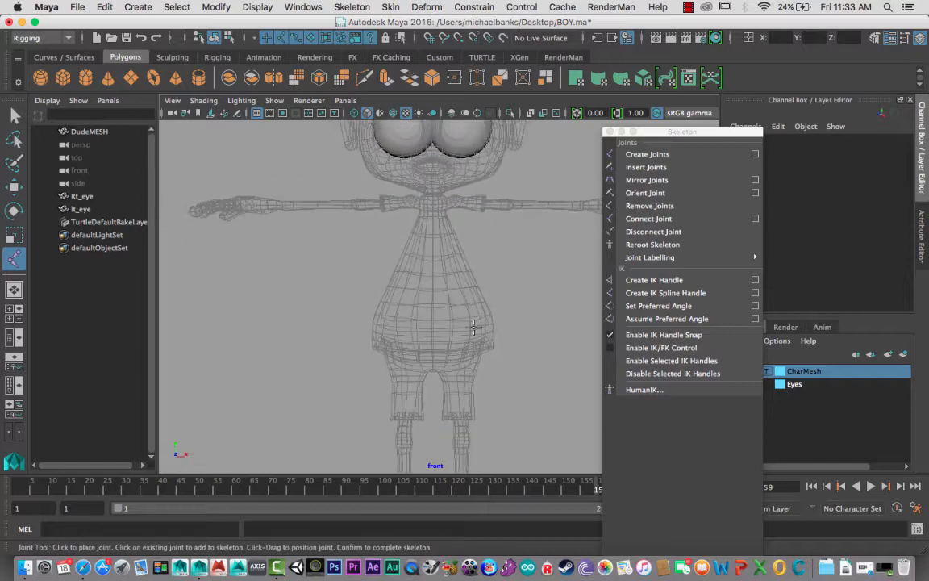
pyautogui.click(433, 343)
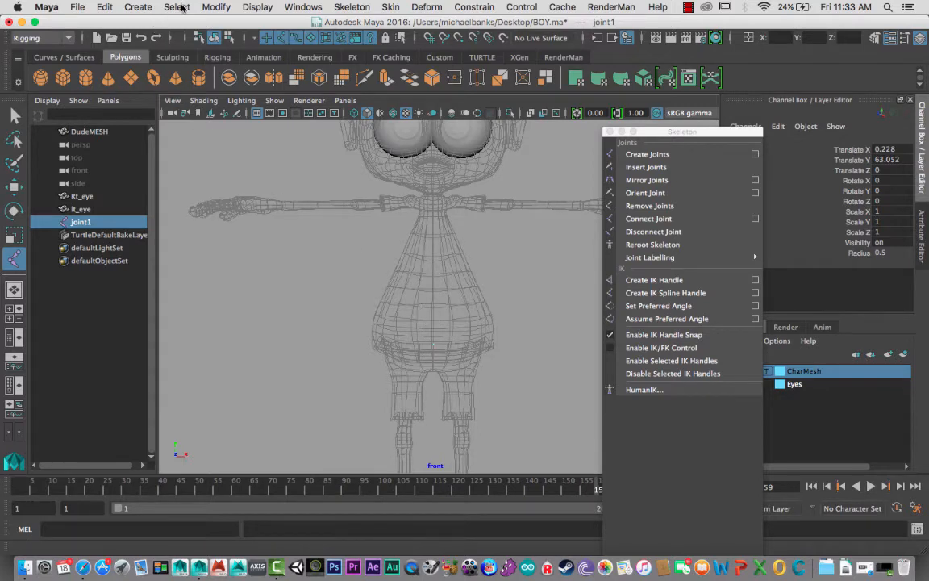
# - Increase the Joint Display Scale so the new pelvis joint is large enough to see
pyautogui.click(251, 8)
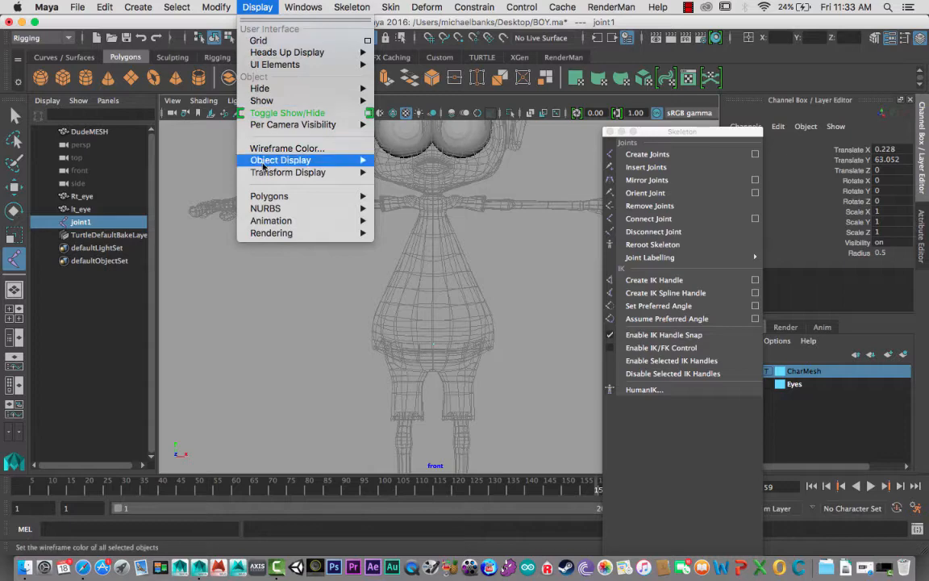
pyautogui.moveTo(335, 224)
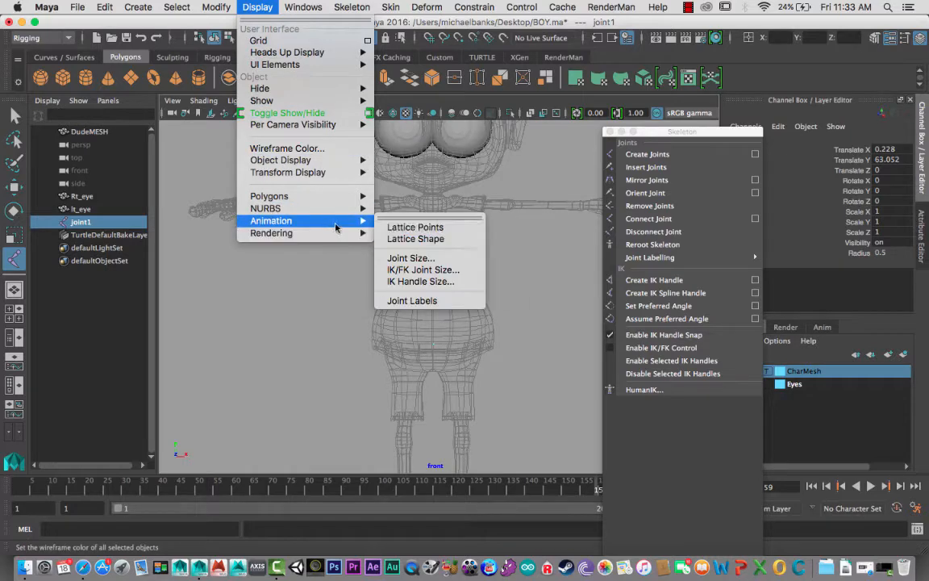
pyautogui.click(434, 259)
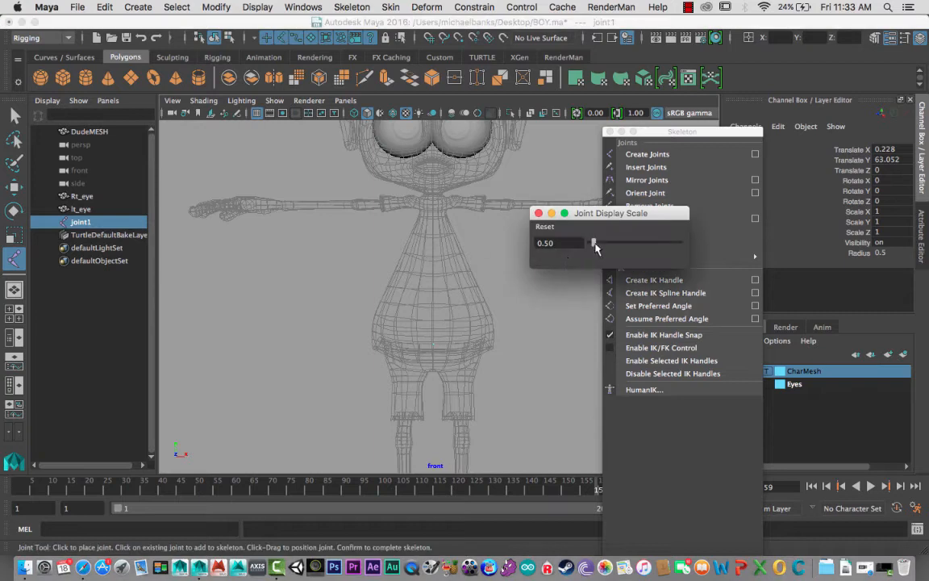
pyautogui.moveTo(595, 247); pyautogui.dragTo(629, 250)
pyautogui.click(539, 213)
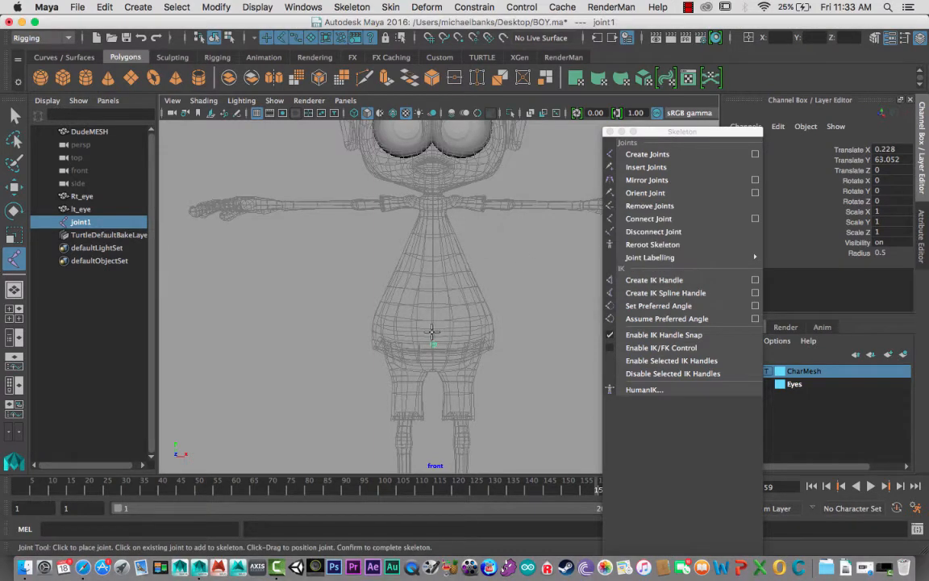
# - Add a straight vertical chain of seven joints from the pelvis up the spine to the top of the neck
pyautogui.moveTo(434, 334); pyautogui.dragTo(433, 275)
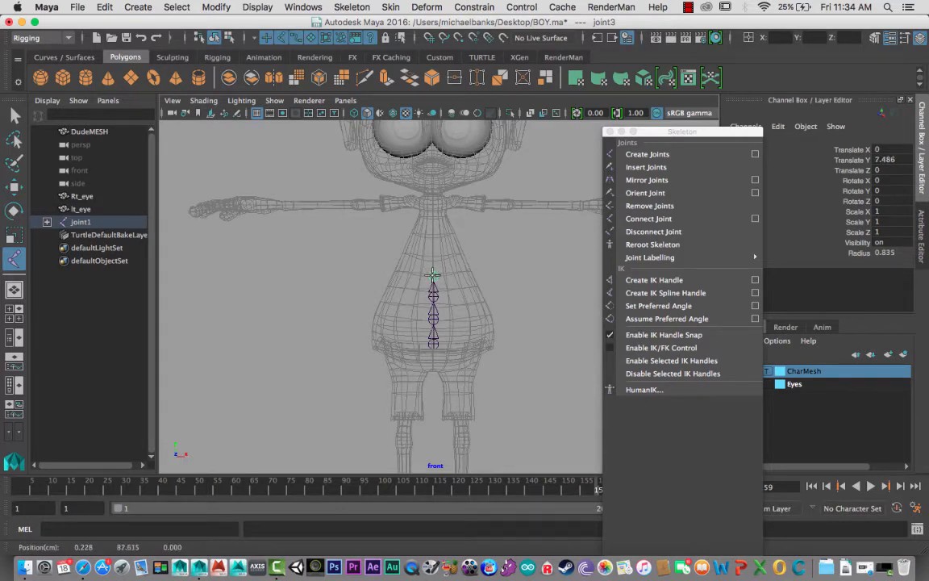
pyautogui.click(433, 267)
pyautogui.click(433, 254)
pyautogui.moveTo(433, 244); pyautogui.dragTo(433, 189)
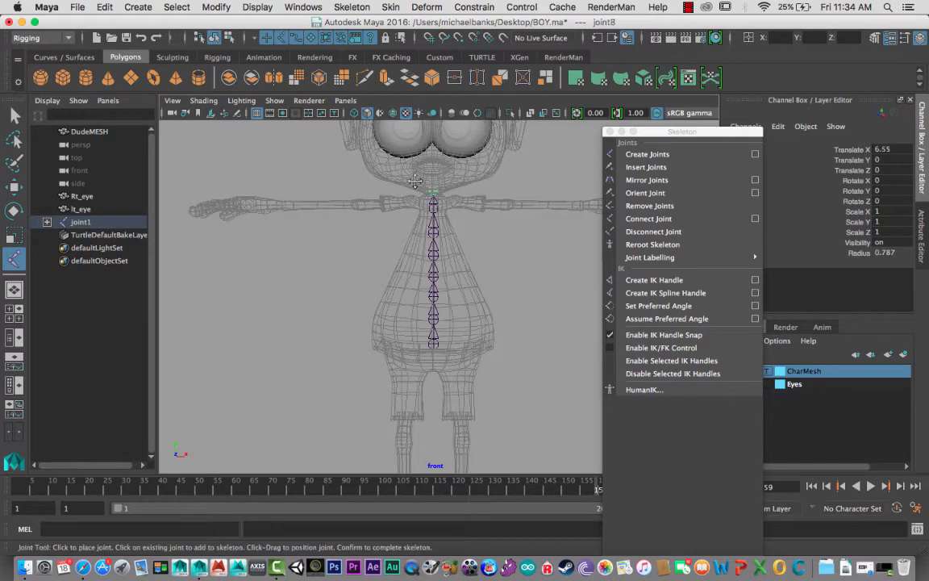
# - Add an end joint just above the top of the head, complete the chain and activate the Move tool
pyautogui.keyDown('alt'); pyautogui.moveTo(434, 177); pyautogui.dragTo(428, 317, button='middle'); pyautogui.keyUp('alt')
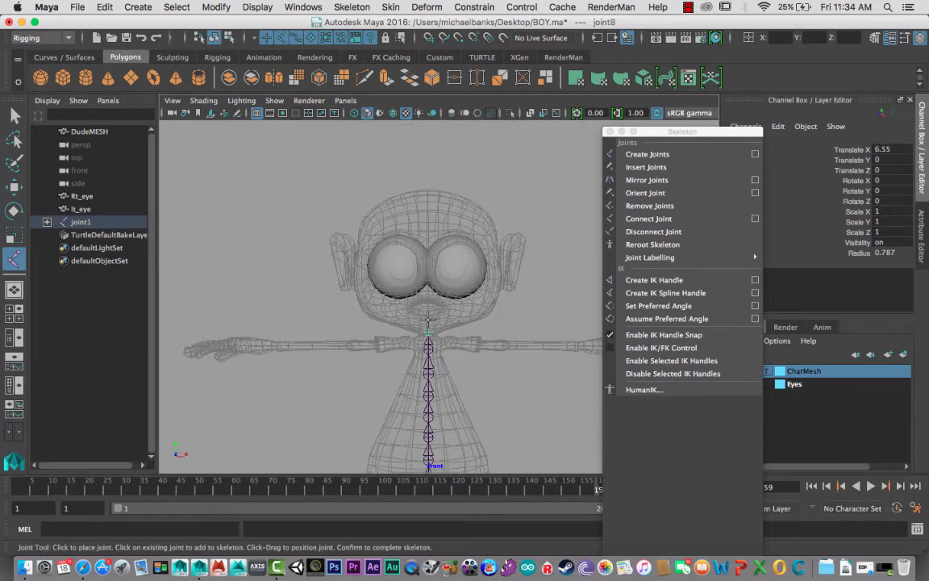
pyautogui.moveTo(427, 319); pyautogui.dragTo(427, 178)
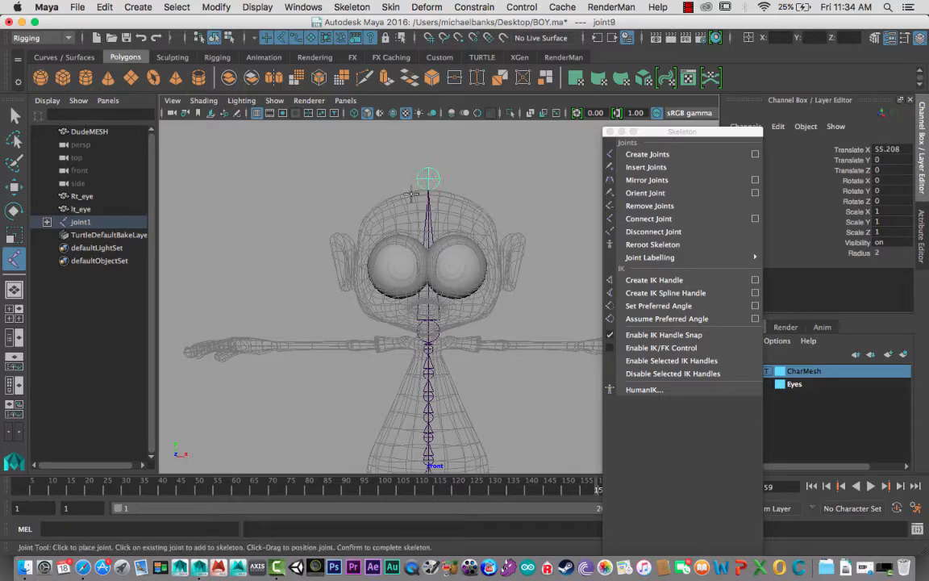
pyautogui.press('Return')
pyautogui.press('w')
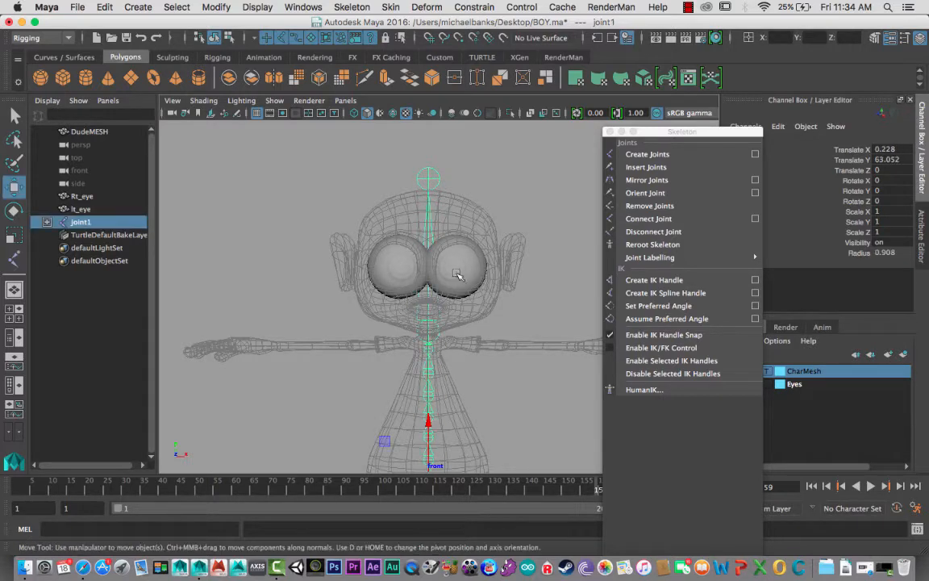
# - Move the Skeleton window off the Channel Box attributes and rename the pelvis joint as ROOT
pyautogui.scroll(1, 428, 343)
pyautogui.keyDown('alt'); pyautogui.moveTo(427, 342); pyautogui.dragTo(382, 274, button='middle'); pyautogui.keyUp('alt')
pyautogui.keyDown('alt'); pyautogui.moveTo(456, 333); pyautogui.dragTo(544, 399, button='right'); pyautogui.keyUp('alt')
pyautogui.keyDown('alt'); pyautogui.moveTo(411, 382); pyautogui.dragTo(472, 385, button='middle'); pyautogui.keyUp('alt')
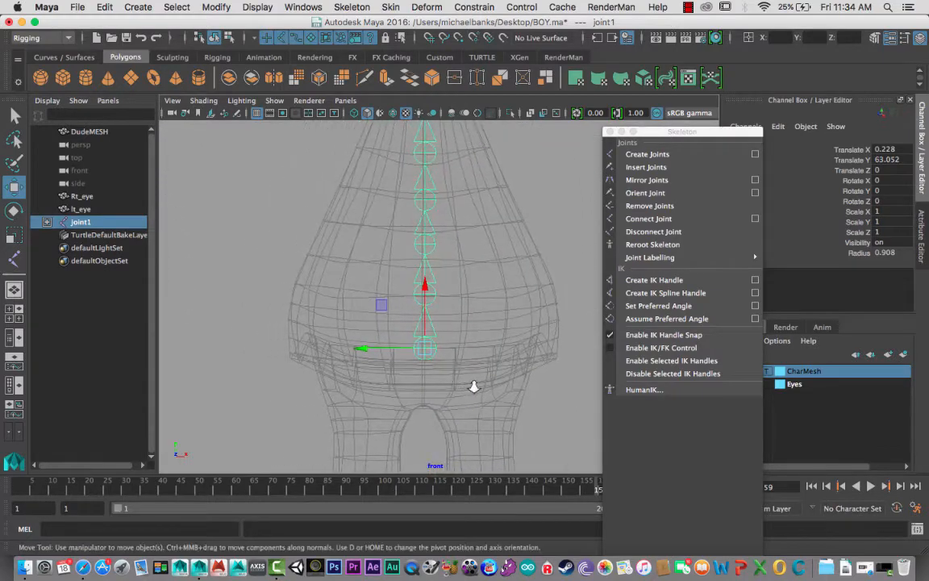
pyautogui.keyDown('alt'); pyautogui.moveTo(473, 386); pyautogui.dragTo(408, 368, button='right'); pyautogui.keyUp('alt')
pyautogui.click(419, 352)
pyautogui.click(422, 341)
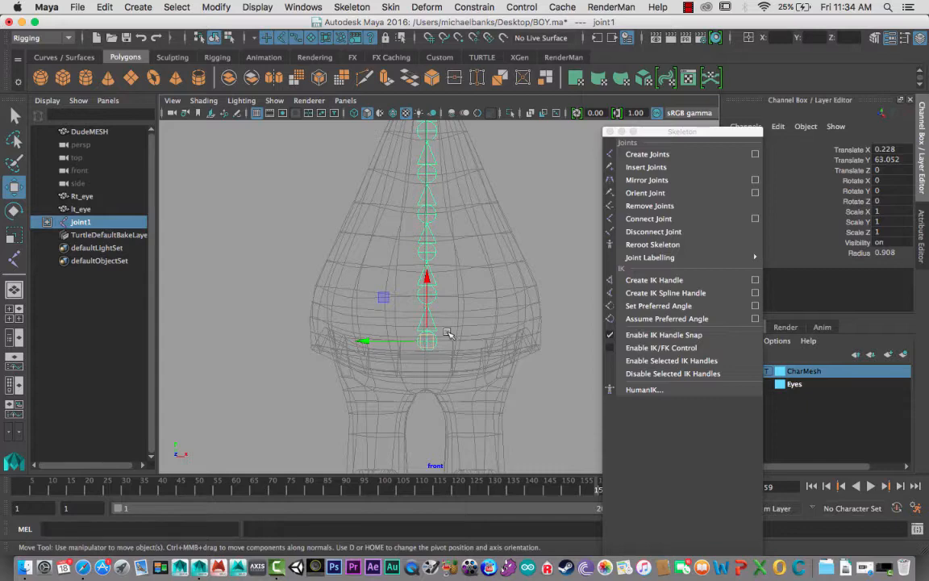
pyautogui.moveTo(667, 136); pyautogui.dragTo(703, 352)
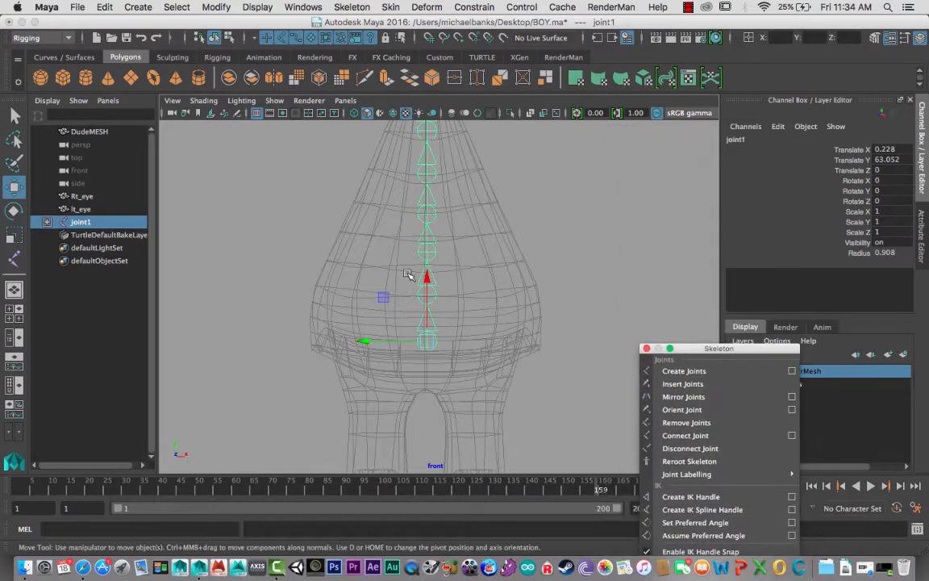
pyautogui.click(738, 139)
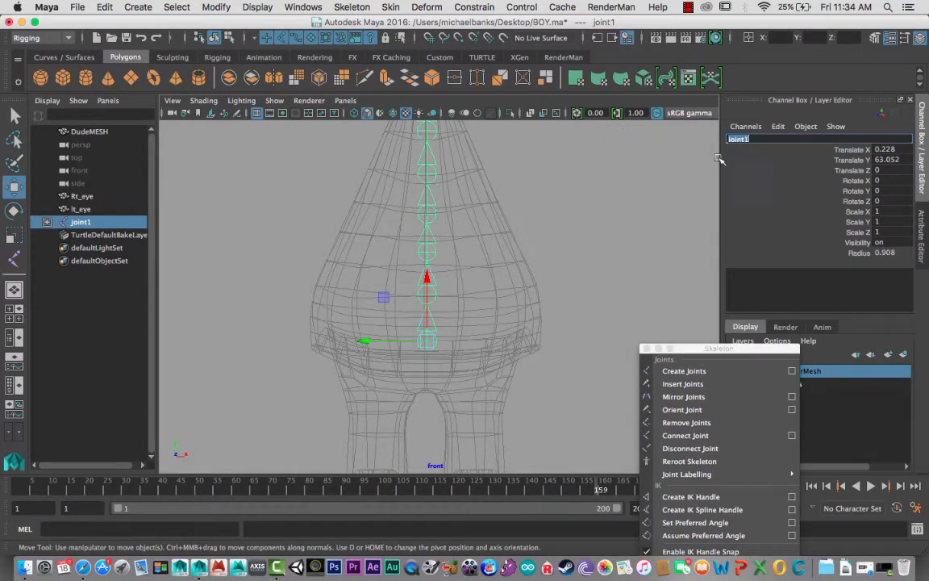
pyautogui.write('ROOT')
pyautogui.press('Return')
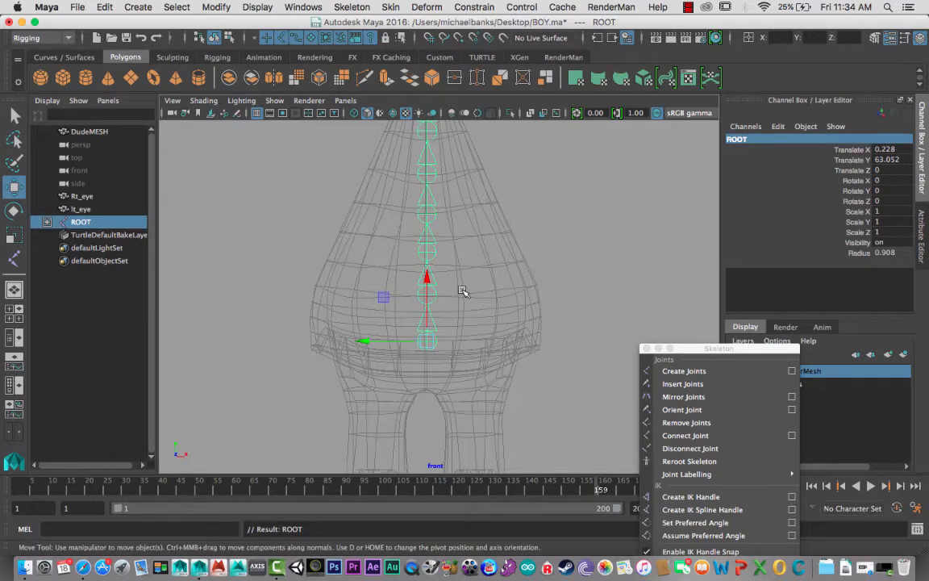
# - Select the first joint above ROOT and rename it as Spine1
pyautogui.press('Down')
pyautogui.doubleClick(755, 140)
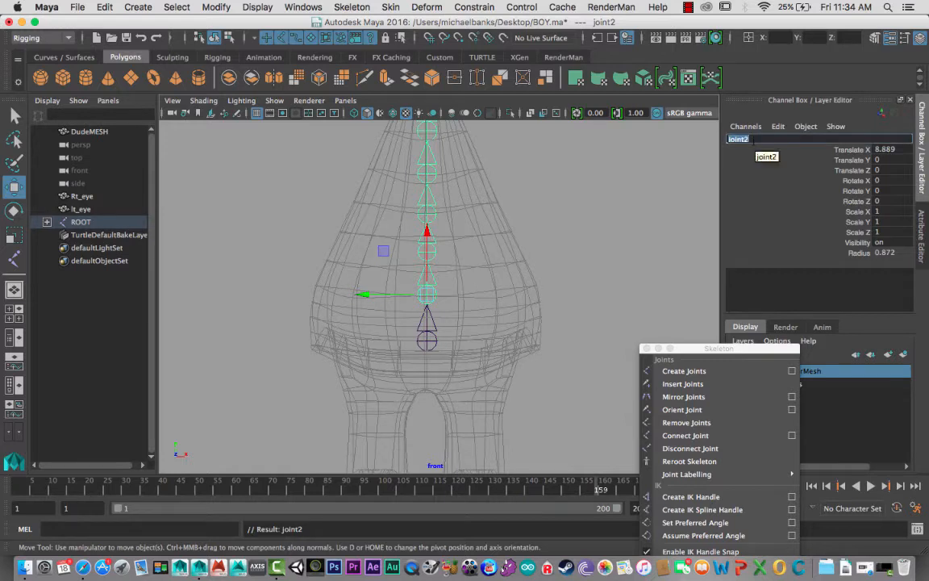
pyautogui.write('Spine1')
pyautogui.press('Return')
# - Select the joint directly above Spine1 and rename it as Spine2
pyautogui.press('Down')
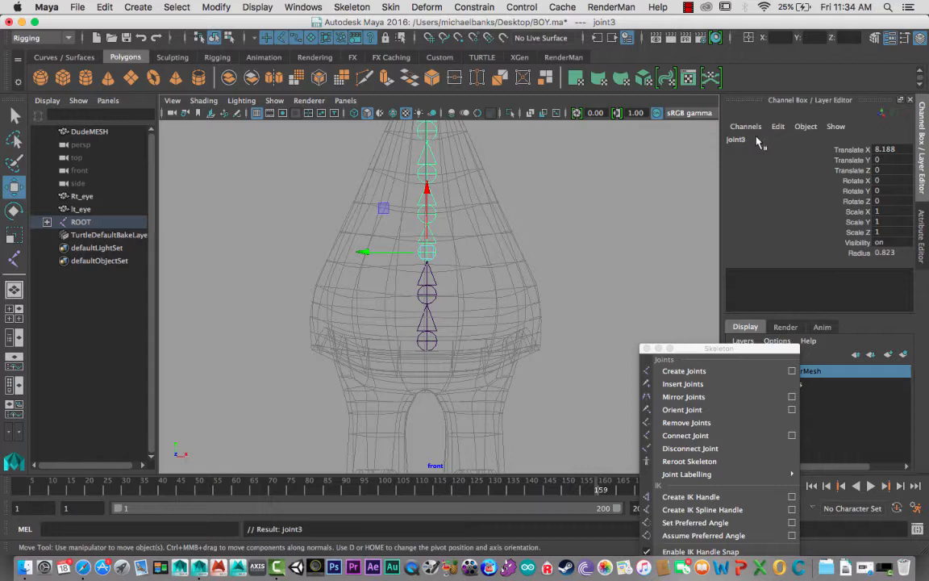
pyautogui.doubleClick(754, 139)
pyautogui.write('Spine')
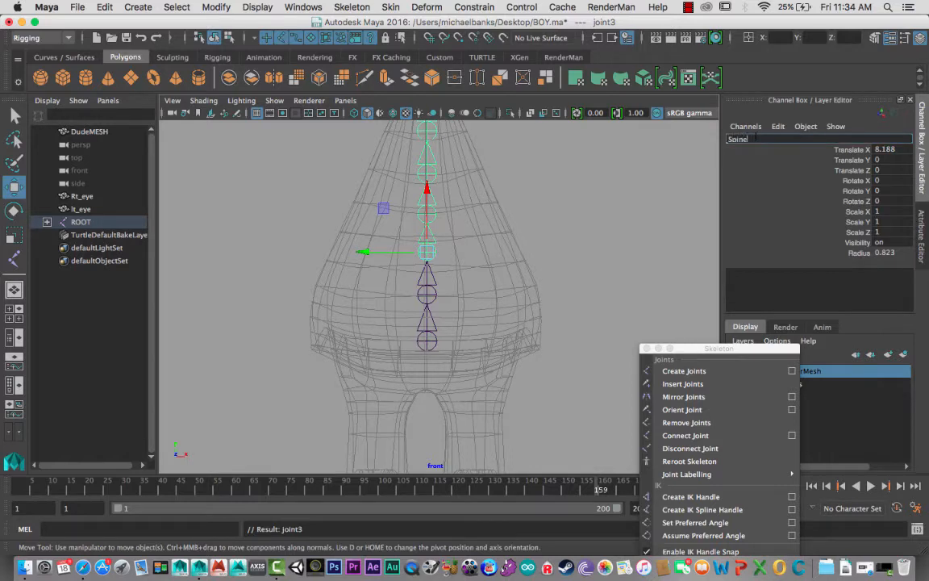
pyautogui.write('2')
pyautogui.press('Return')
# - Select the joint directly above Spine2 and rename it as Spine3
pyautogui.press('Down')
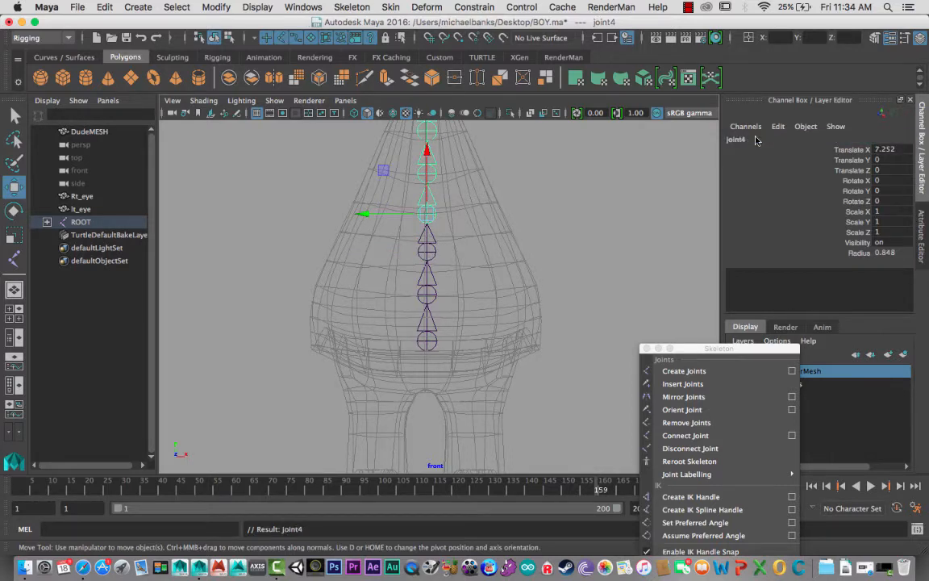
pyautogui.click(755, 140)
pyautogui.write('So')
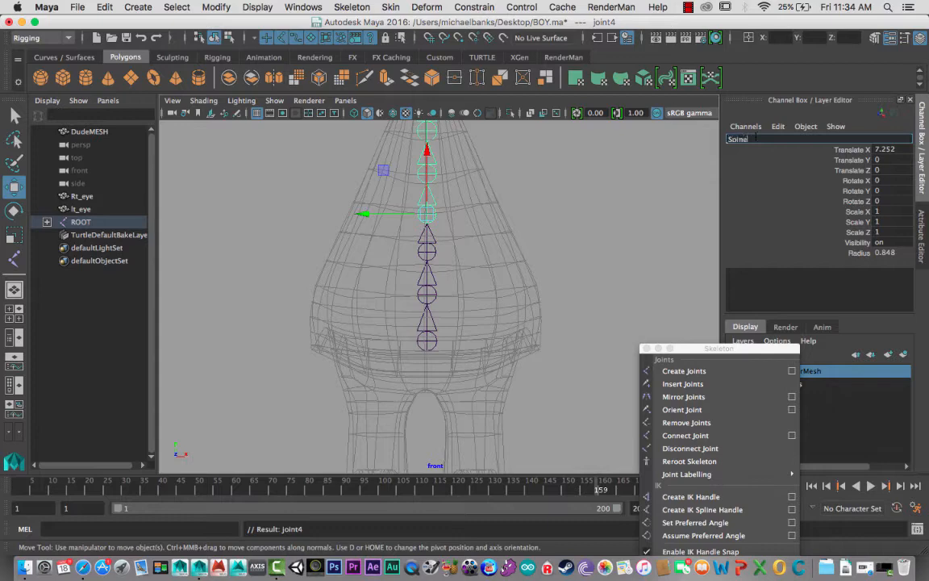
pyautogui.write('ine3')
pyautogui.press('Return')
# - Select the joint directly above Spine3 and rename it as Spine4
pyautogui.scroll(-2, 536, 200)
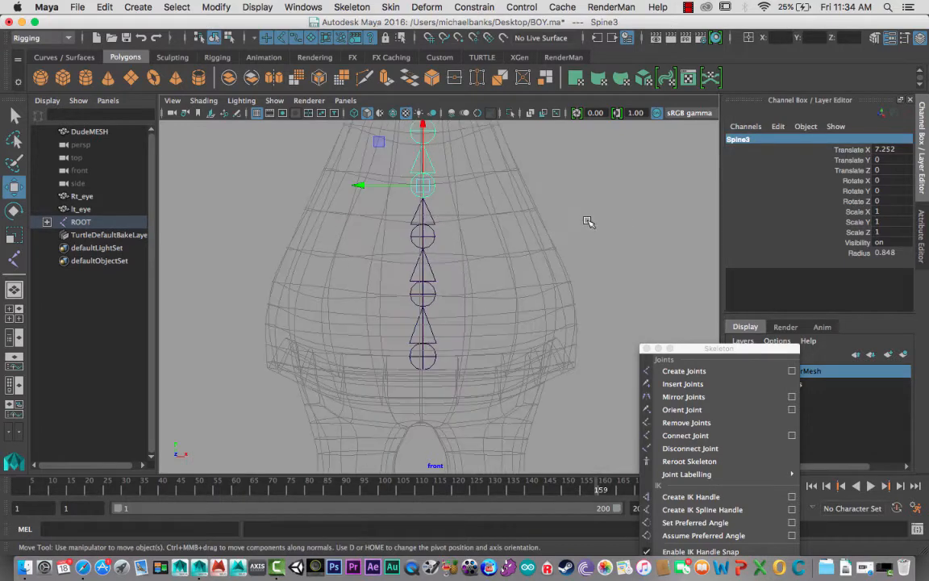
pyautogui.scroll(-3, 569, 222)
pyautogui.press('Down')
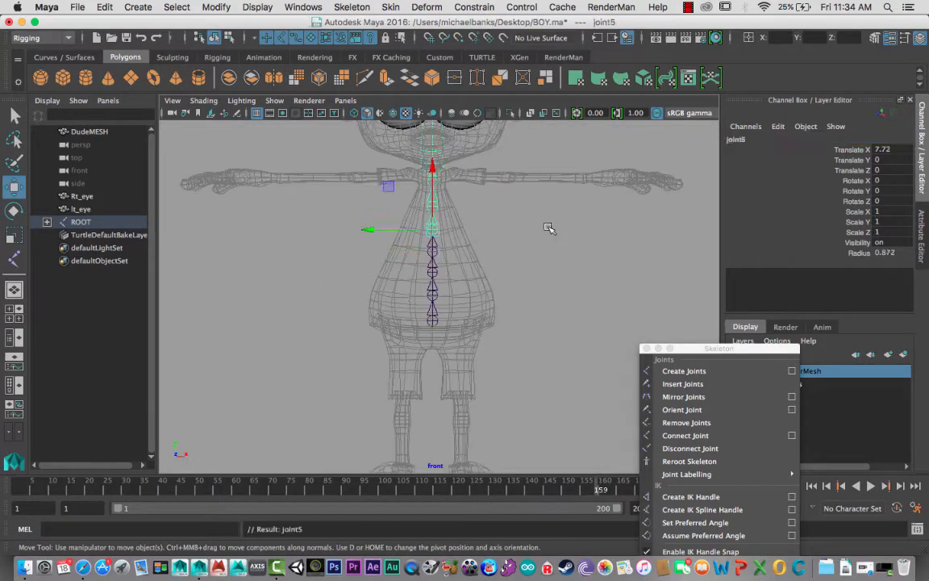
pyautogui.click(738, 139)
pyautogui.write('So')
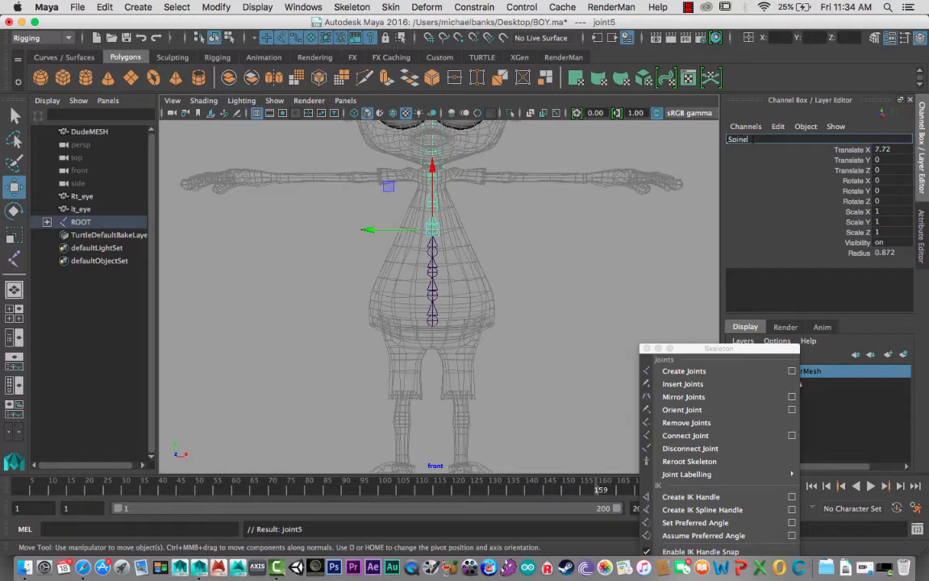
pyautogui.write('ine4')
pyautogui.press('Return')
# - Select the joint directly above Spine4 and rename it as Spine5
pyautogui.press('Down')
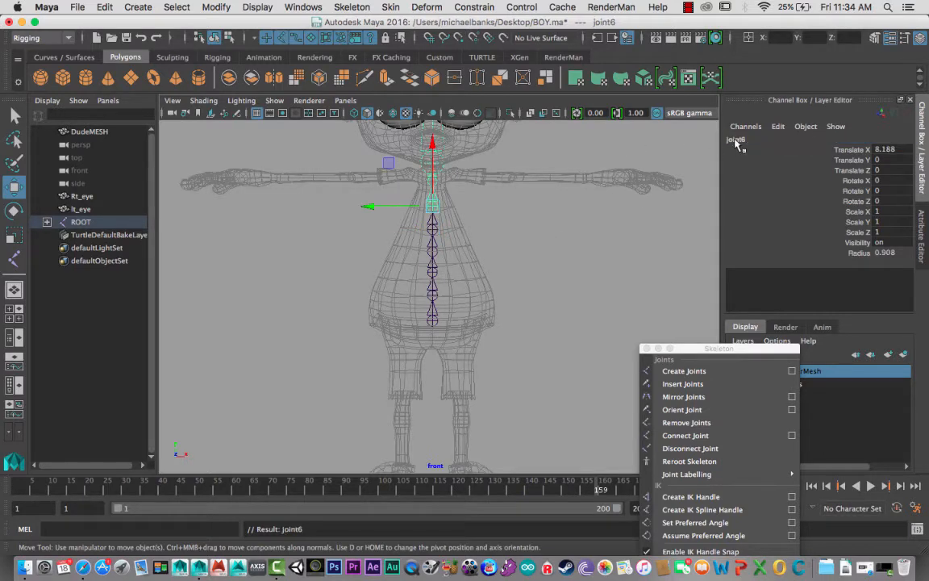
pyautogui.click(753, 139)
pyautogui.write('So')
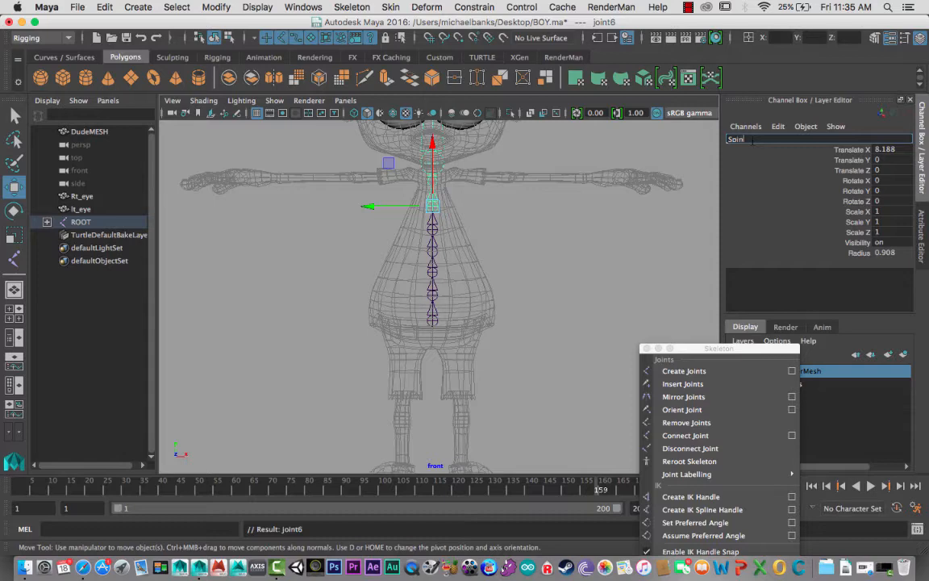
pyautogui.press('Return')
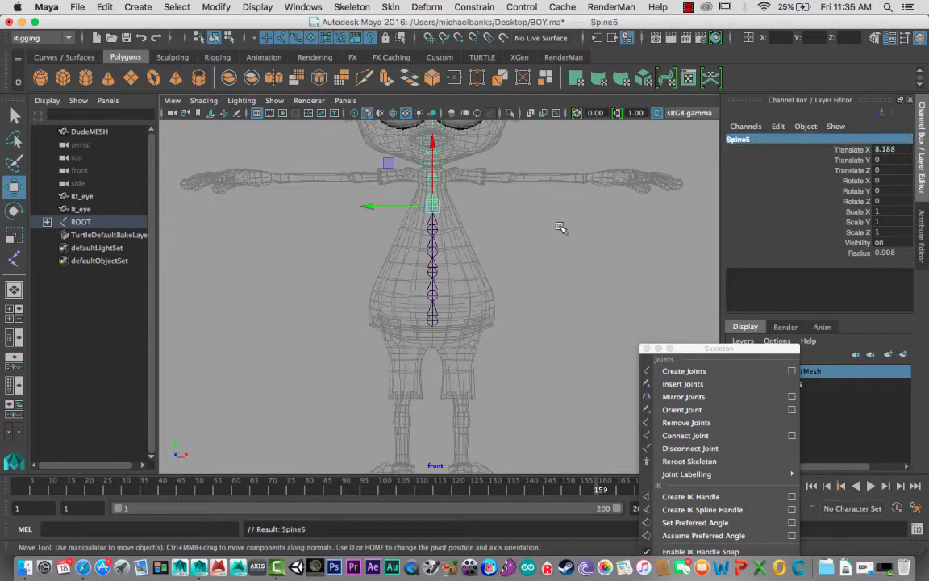
# - Select the joint directly above Spine5, at shoulder level, and rename it as Spine6
pyautogui.scroll(3, 554, 224)
pyautogui.scroll(-2, 551, 228)
pyautogui.press('Down')
pyautogui.click(755, 139)
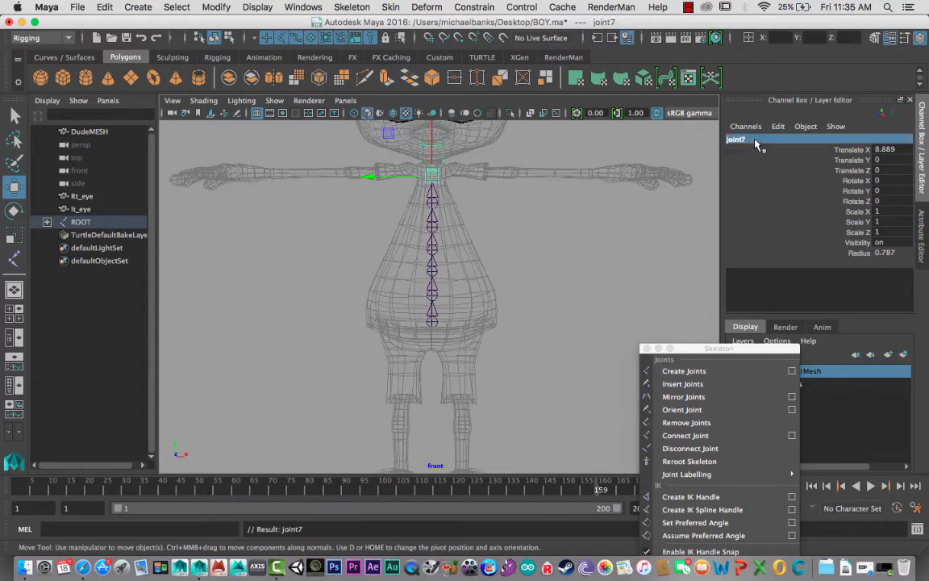
pyautogui.write('Spine')
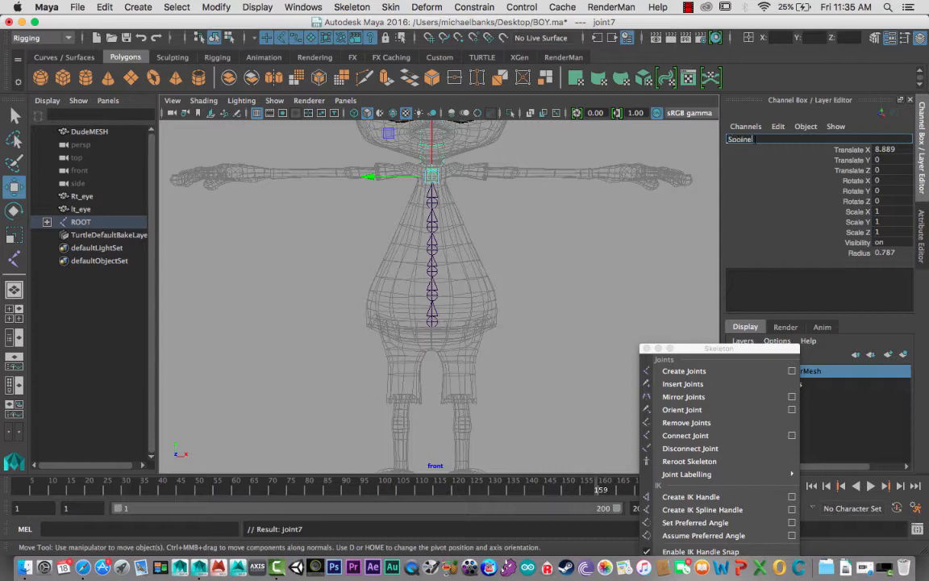
pyautogui.write('poine')
pyautogui.press('BackSpace')
pyautogui.press('BackSpace')
pyautogui.press('BackSpace')
pyautogui.write('6')
pyautogui.press('Return')
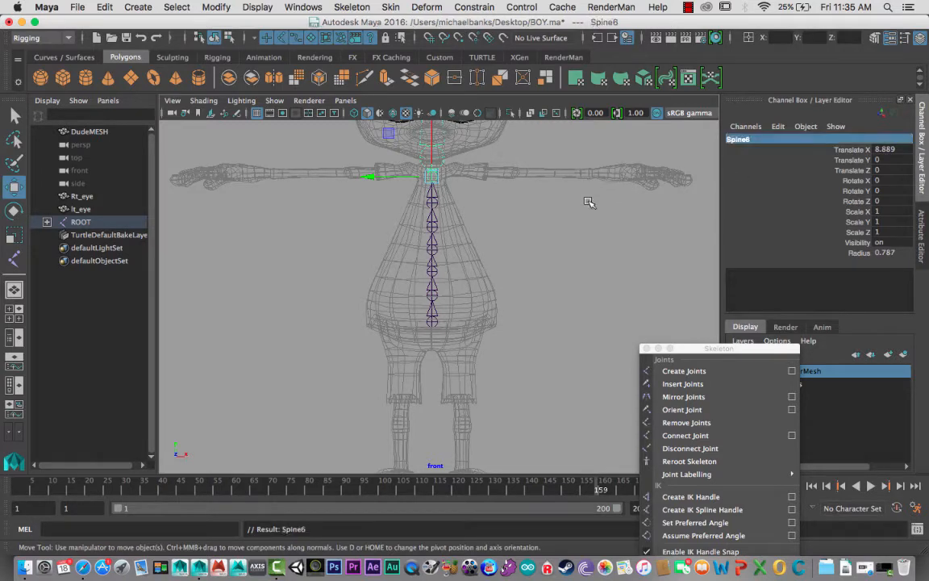
# - Rename the shoulder-level joint at the base of the neck as Neck
pyautogui.click(769, 142)
pyautogui.write('Ne')
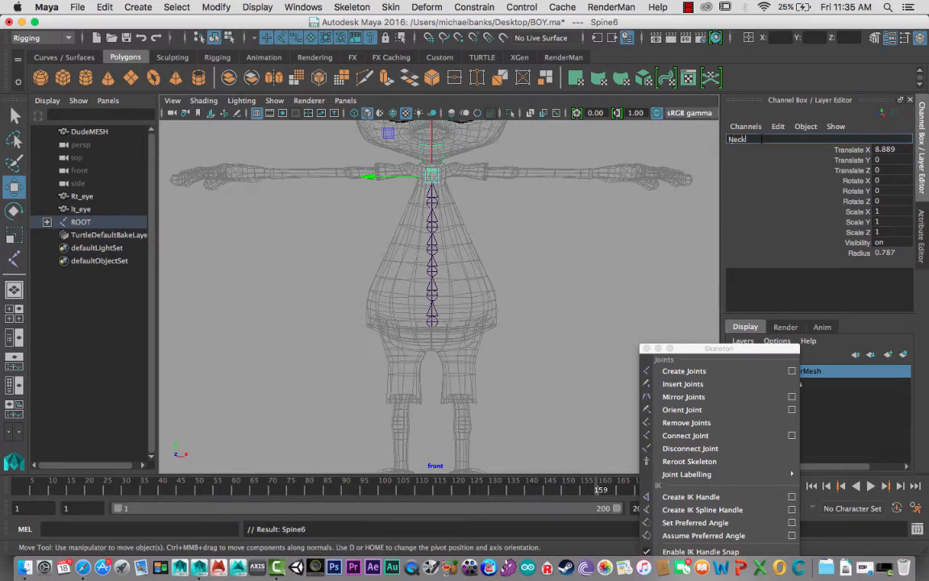
pyautogui.write('ck')
pyautogui.press('Return')
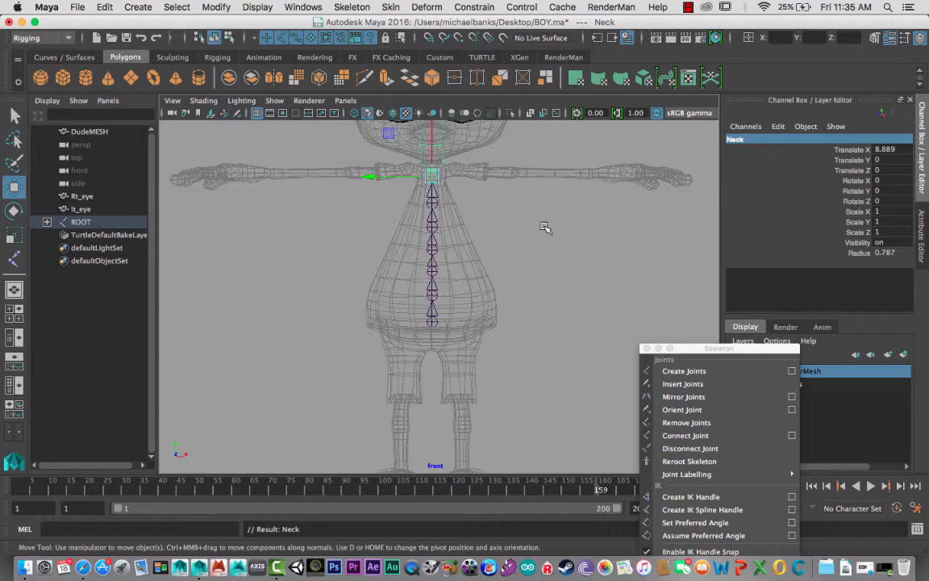
# - Go back to the shoulder-level joint below the top-of-neck joint and rename it as SPine7
pyautogui.scroll(-5, 544, 224)
pyautogui.press('Down')
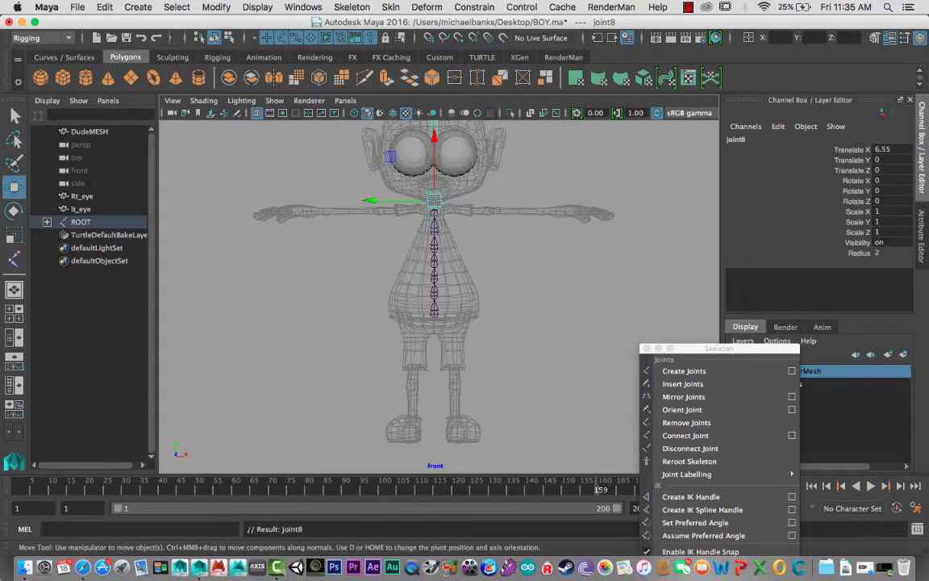
pyautogui.press('Up')
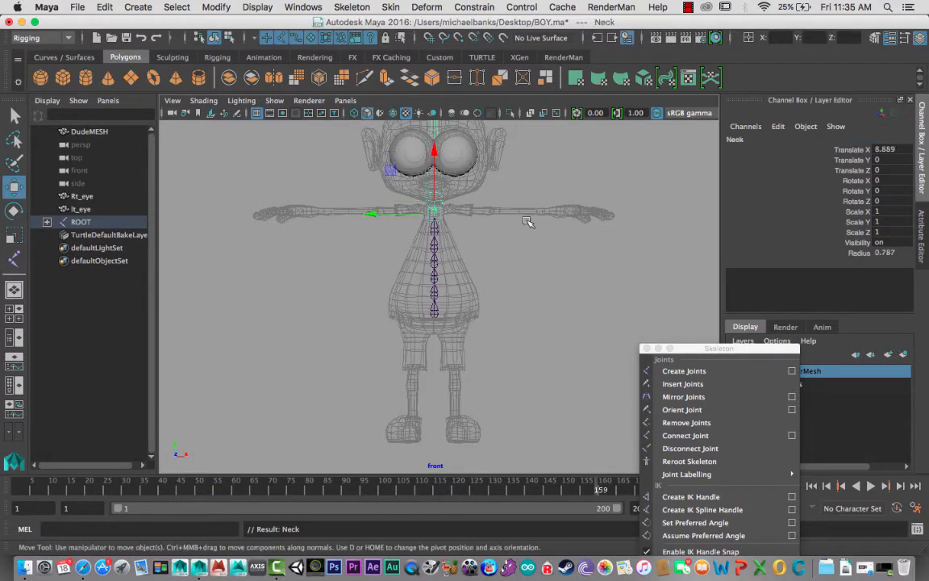
pyautogui.click(736, 139)
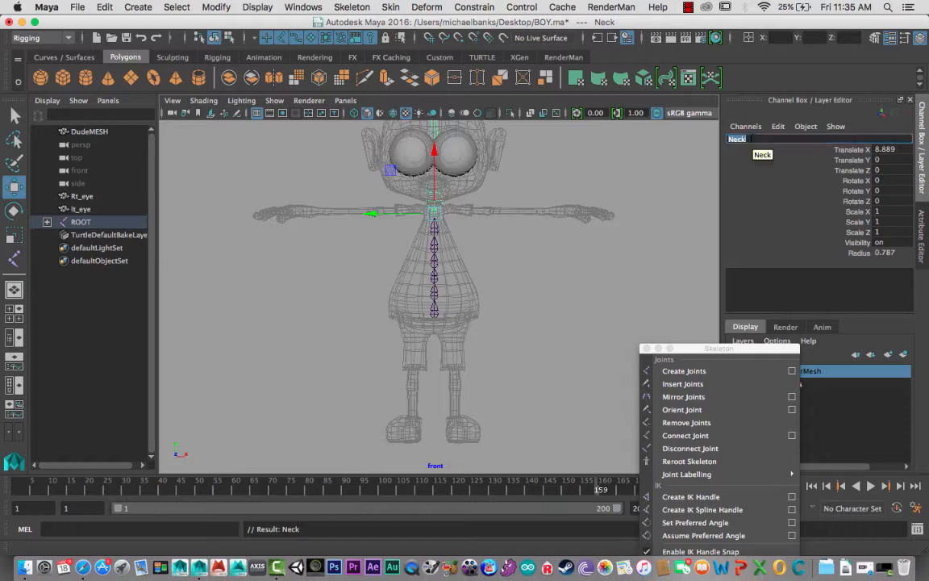
pyautogui.write('SPine7')
pyautogui.press('Return')
# - Reselect the shoulder-level joint above Spine5 and change the number in its name to 6
pyautogui.click(434, 226)
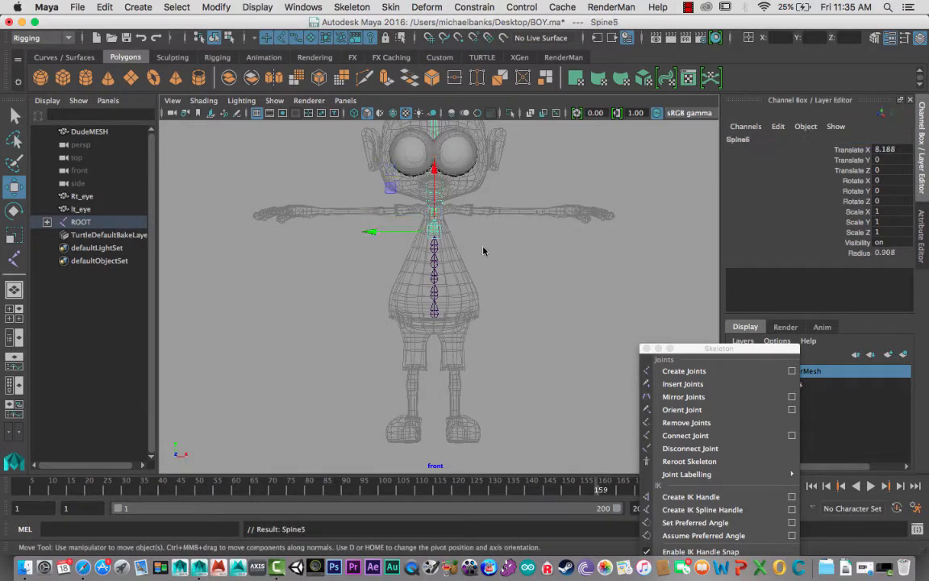
pyautogui.press('Up')
pyautogui.doubleClick(739, 139)
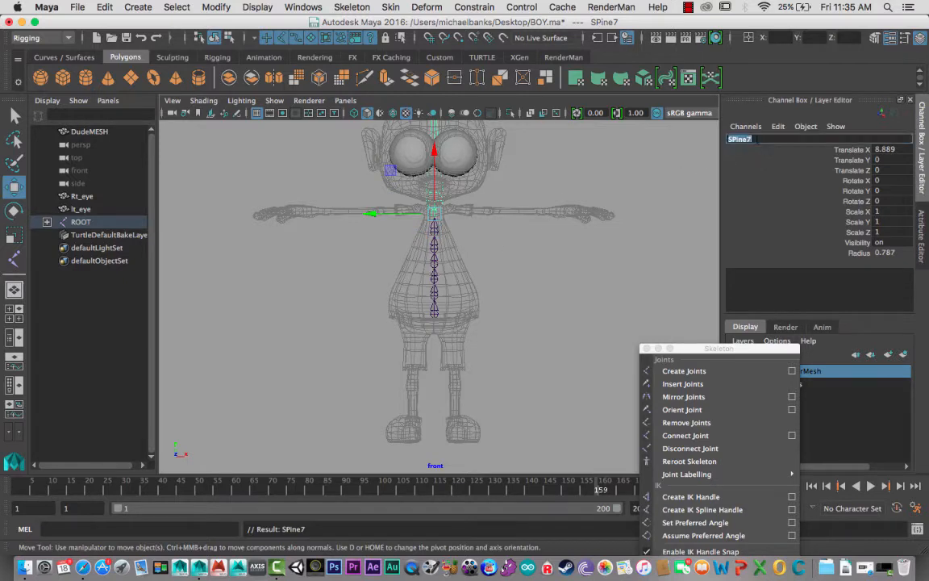
pyautogui.click(756, 140)
pyautogui.write('6')
pyautogui.press('Return')
# - Select the joint at the top of the neck and rename it as Neck
pyautogui.press('Up')
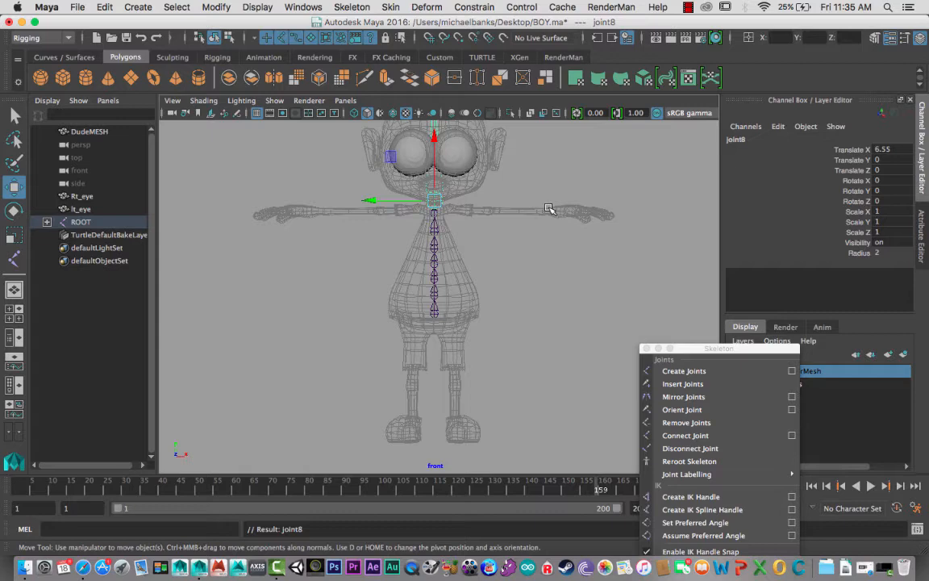
pyautogui.doubleClick(739, 139)
pyautogui.write('Nec')
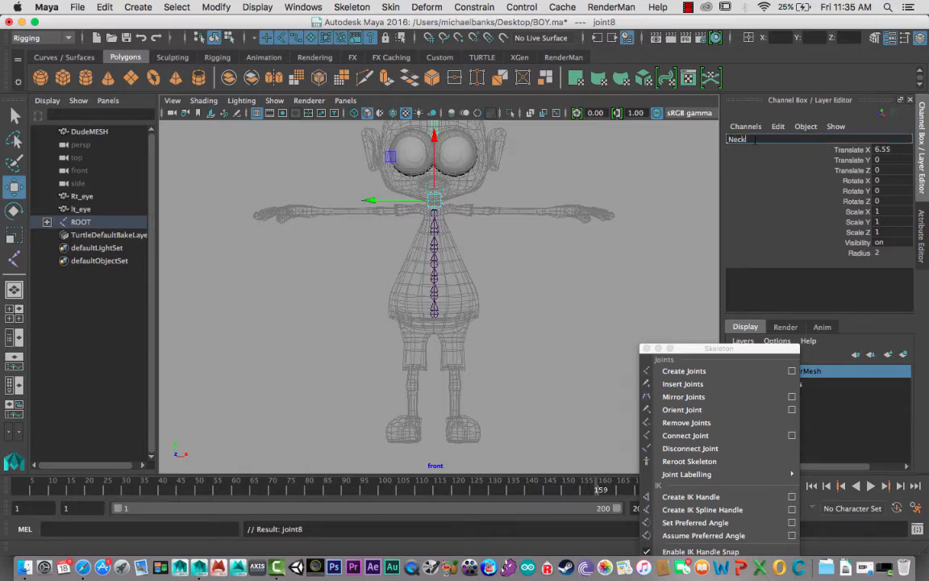
pyautogui.write('k')
pyautogui.press('Return')
# - Select the end joint above the top of the head and rename it as Head
pyautogui.scroll(2, 479, 257)
pyautogui.scroll(-5, 479, 258)
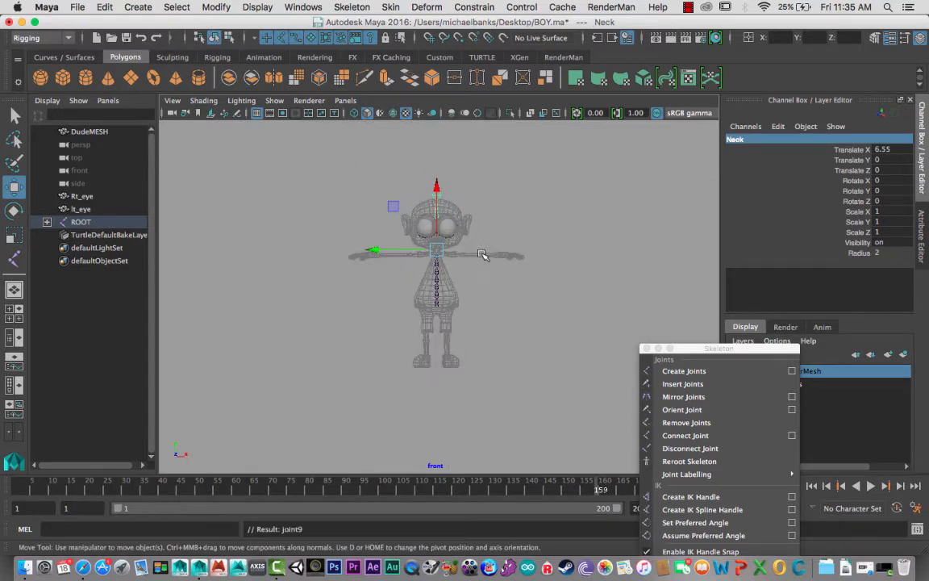
pyautogui.click(436, 196)
pyautogui.doubleClick(739, 139)
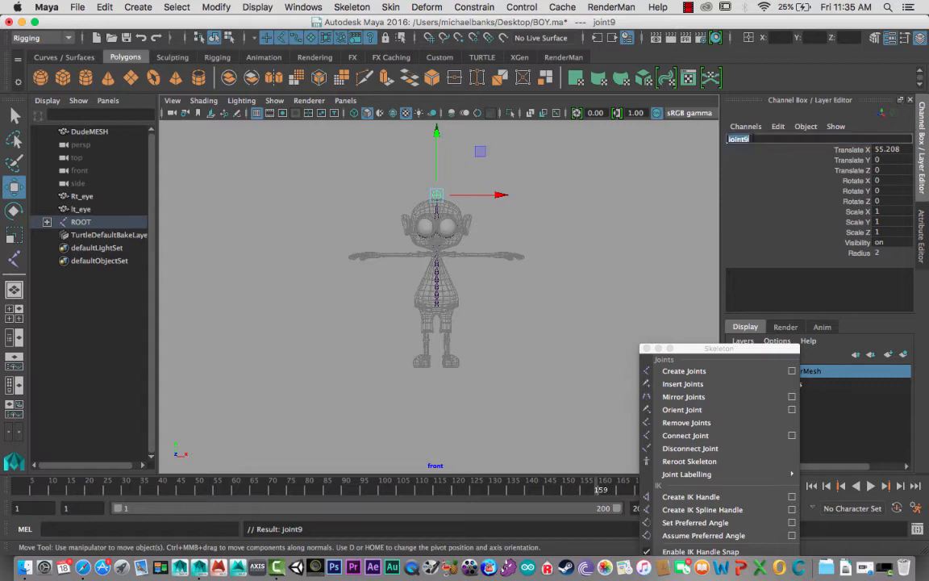
pyautogui.write('h')
pyautogui.write('ead')
pyautogui.press('Return')
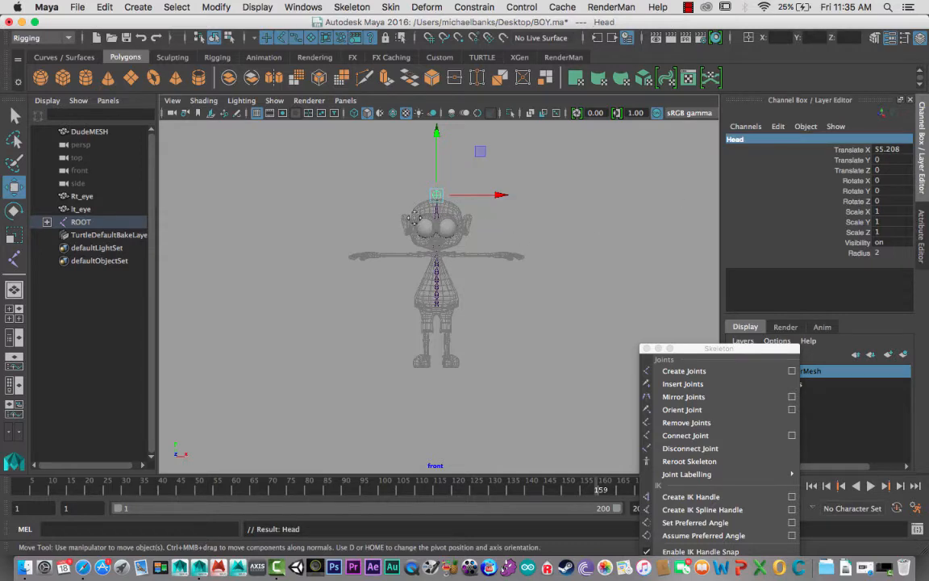
# - Frame the character's legs in the front view and move the floating Skeleton window higher to expose more of its commands
pyautogui.scroll(5, 376, 200)
pyautogui.scroll(8, 338, 338)
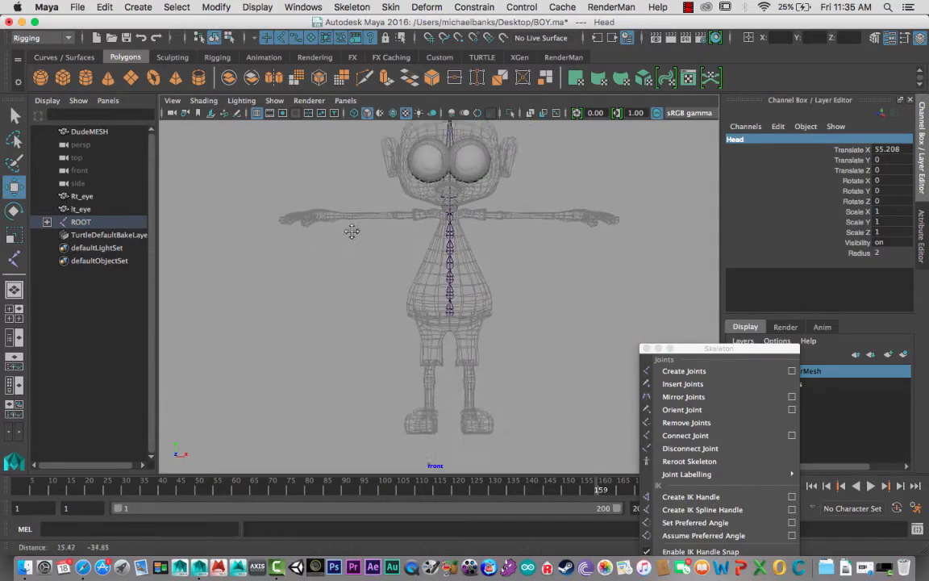
pyautogui.scroll(-10, 329, 313)
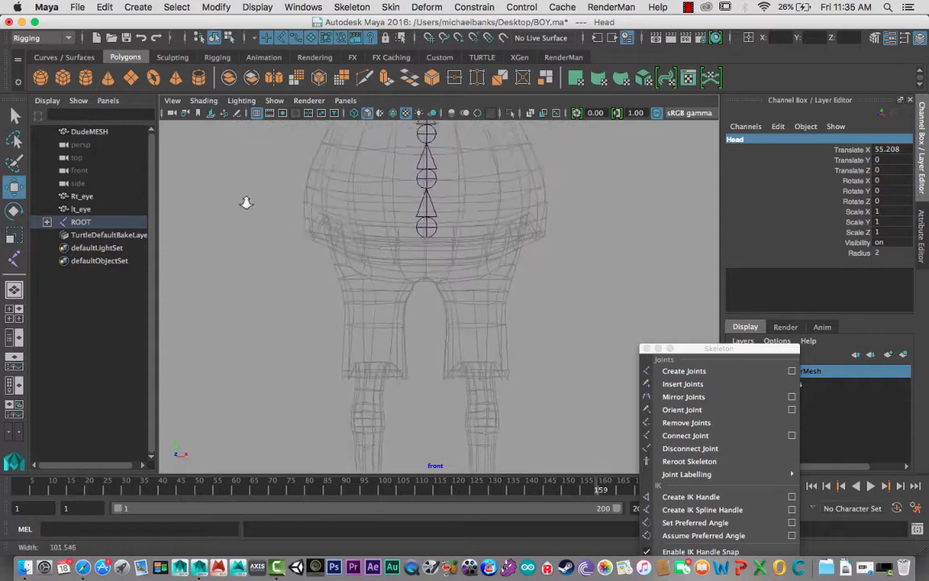
pyautogui.keyDown('alt'); pyautogui.moveTo(462, 322); pyautogui.dragTo(479, 303, button='middle'); pyautogui.keyUp('alt')
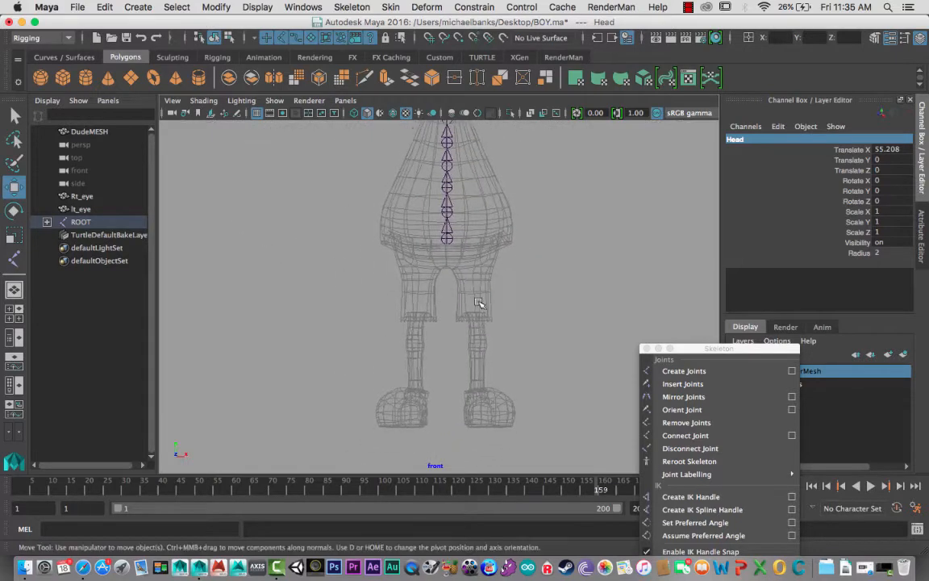
pyautogui.scroll(-3, 479, 304)
pyautogui.keyDown('alt'); pyautogui.moveTo(403, 217); pyautogui.dragTo(404, 242, button='middle'); pyautogui.keyUp('alt')
pyautogui.moveTo(693, 353); pyautogui.dragTo(690, 313)
# - Start a joint chain for the character's left leg in the front view, placing a hip joint and a knee joint straight below it
pyautogui.click(674, 332)
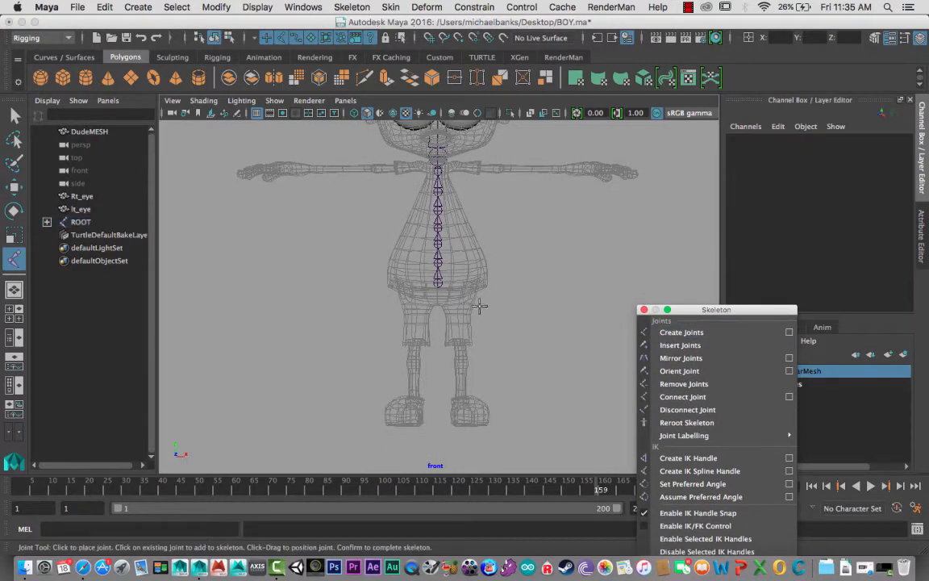
pyautogui.keyDown('alt'); pyautogui.moveTo(454, 303); pyautogui.dragTo(459, 250, button='middle'); pyautogui.keyUp('alt')
pyautogui.keyDown('alt'); pyautogui.moveTo(458, 250); pyautogui.dragTo(514, 272, button='right'); pyautogui.keyUp('alt')
pyautogui.keyDown('alt'); pyautogui.moveTo(491, 218); pyautogui.dragTo(475, 261, button='middle'); pyautogui.keyUp('alt')
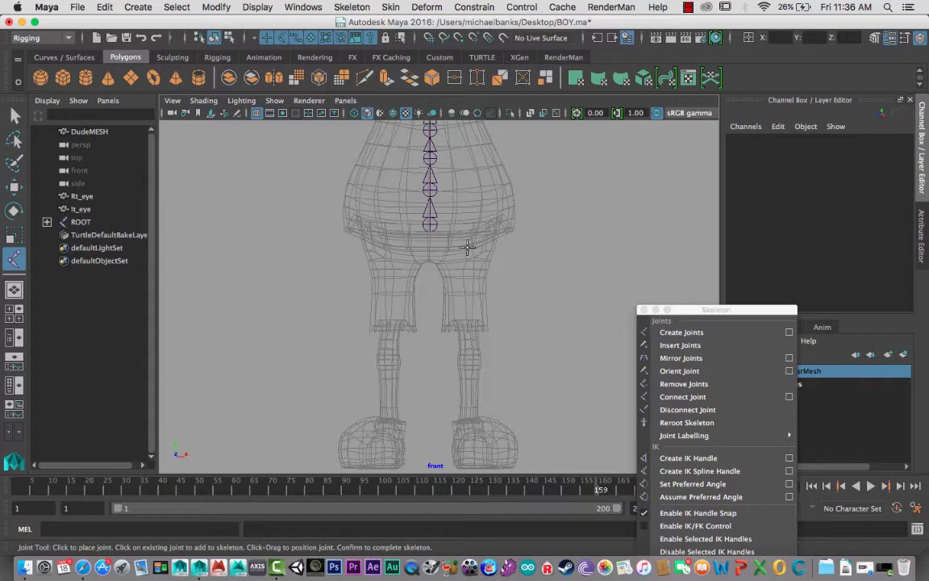
pyautogui.click(468, 248)
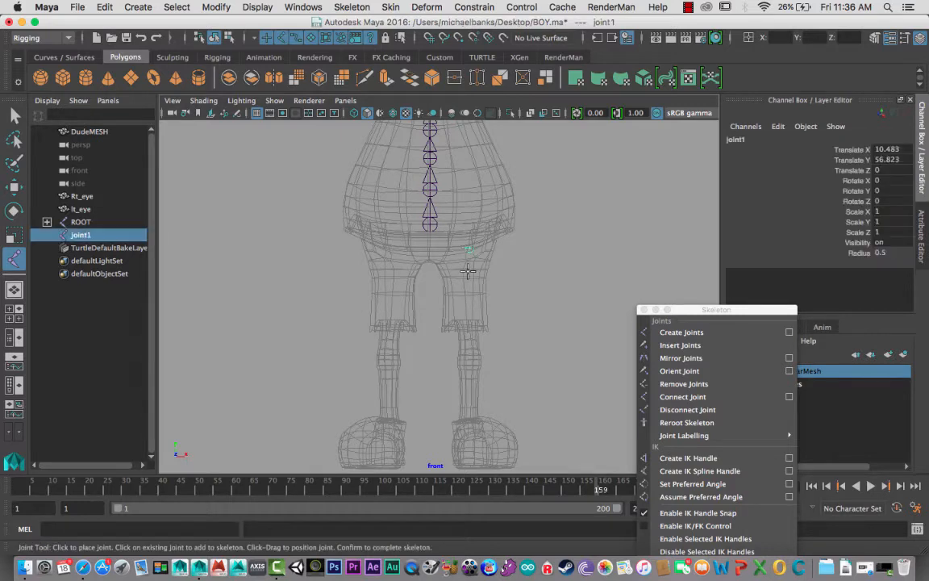
pyautogui.moveTo(470, 262); pyautogui.dragTo(471, 357)
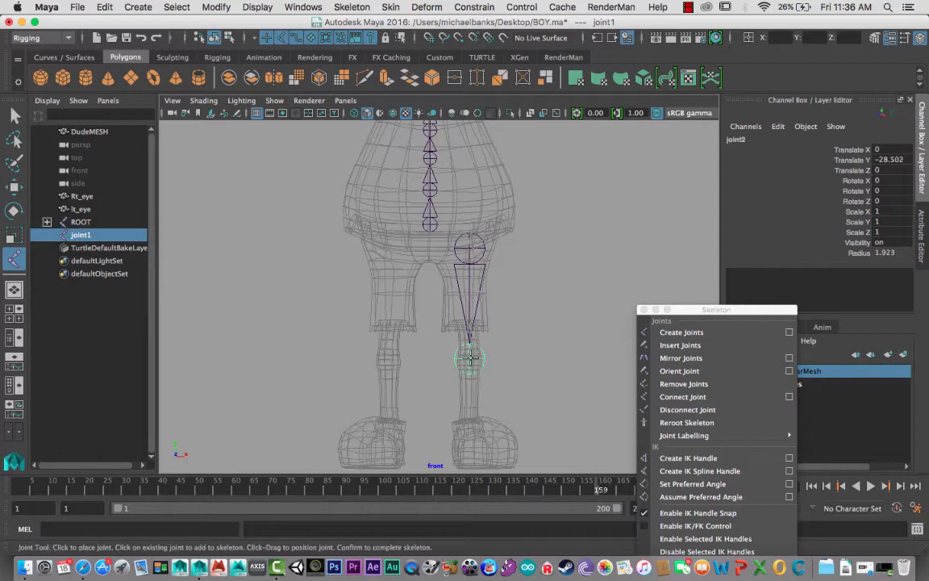
pyautogui.press('Return')
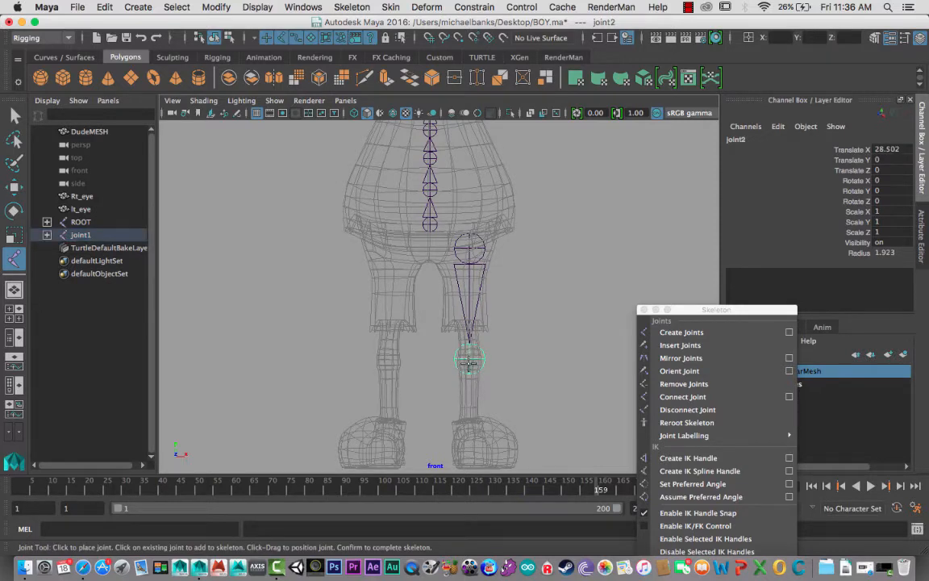
# - Add the ankle joint below the knee at the top of the left shoe, undoing the first placement and placing it again
pyautogui.click(468, 427)
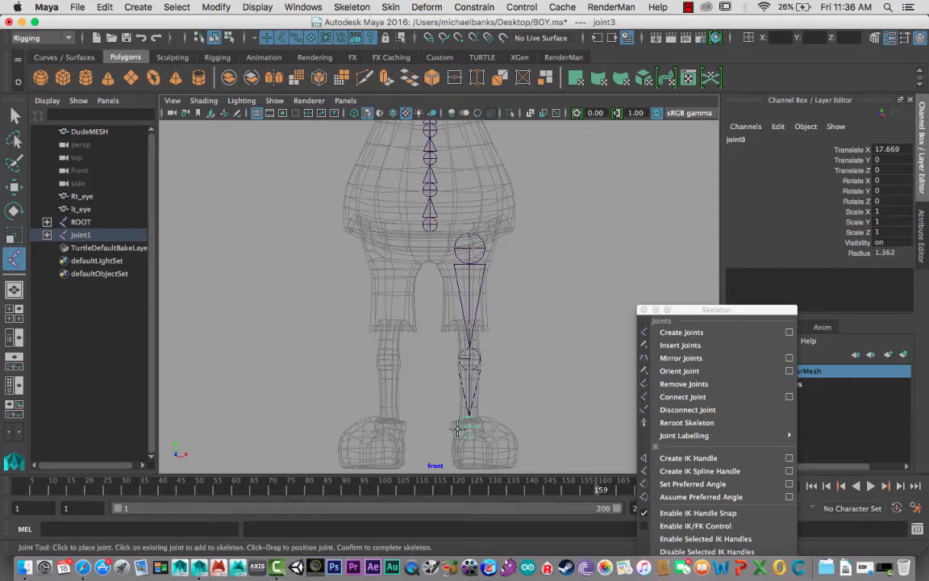
pyautogui.press('super+z')
pyautogui.moveTo(468, 404); pyautogui.dragTo(525, 417)
# - Continue the leg chain in the side view with a ball joint near the sole and a toe joint at the shoe's tip
pyautogui.press('space')
pyautogui.keyDown('alt'); pyautogui.moveTo(432, 262); pyautogui.dragTo(479, 375, button='middle'); pyautogui.keyUp('alt')
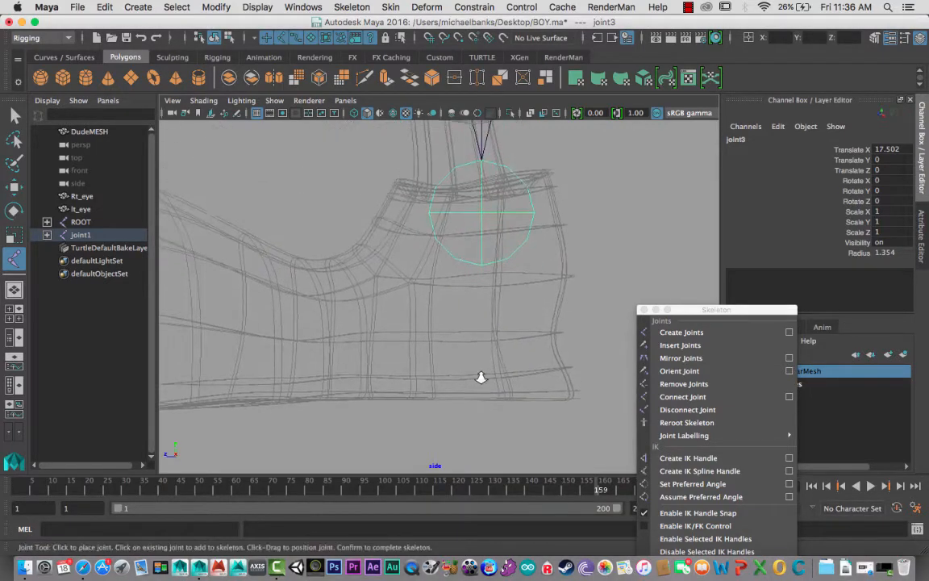
pyautogui.keyDown('alt'); pyautogui.moveTo(479, 376); pyautogui.dragTo(401, 307, button='right'); pyautogui.keyUp('alt')
pyautogui.keyDown('alt'); pyautogui.moveTo(469, 326); pyautogui.dragTo(301, 222, button='right'); pyautogui.keyUp('alt')
pyautogui.keyDown('alt'); pyautogui.moveTo(318, 267); pyautogui.dragTo(371, 265, button='middle'); pyautogui.keyUp('alt')
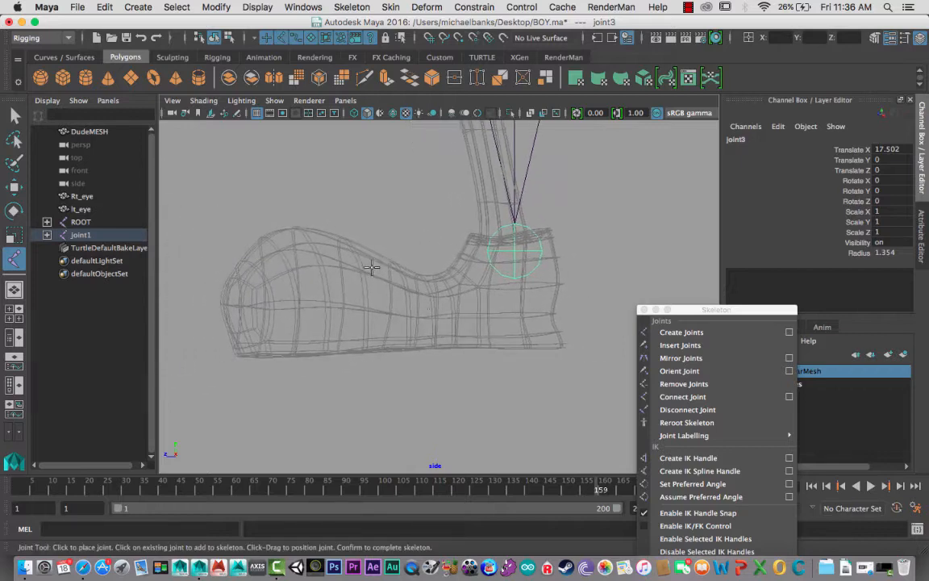
pyautogui.click(386, 339)
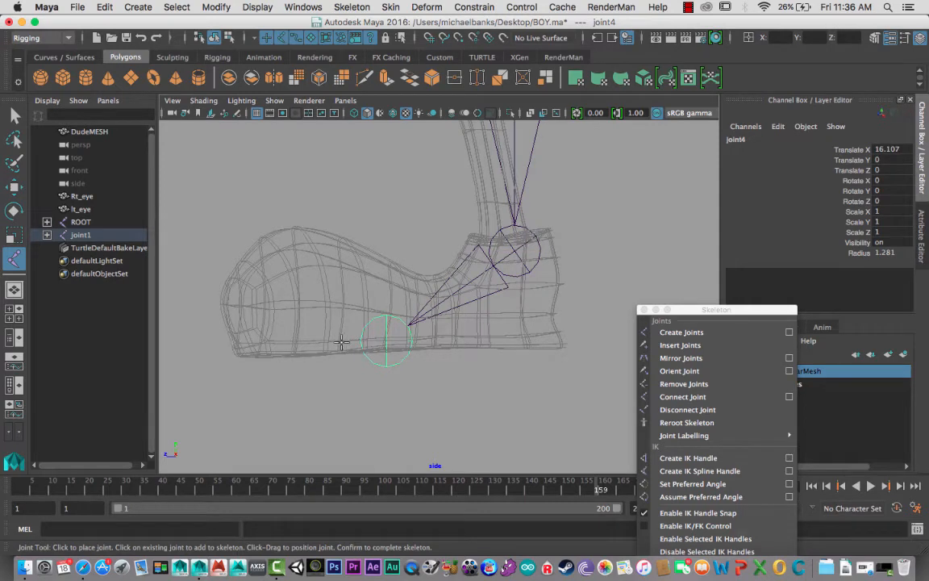
pyautogui.moveTo(290, 342); pyautogui.dragTo(216, 340)
pyautogui.scroll(4, 231, 341)
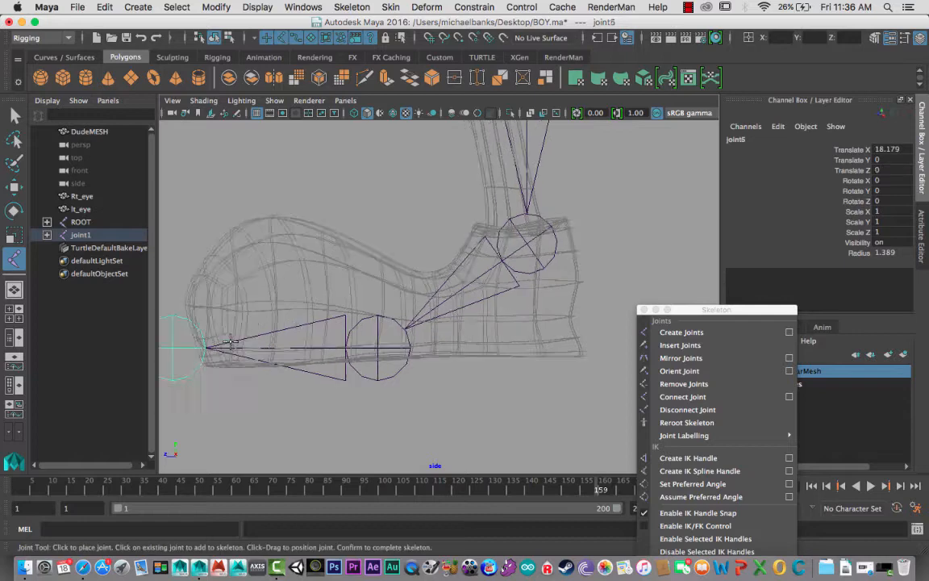
# - Try to extend the foot chain with an extra joint well in front of the toe joint, and undo it
pyautogui.scroll(-10, 231, 340)
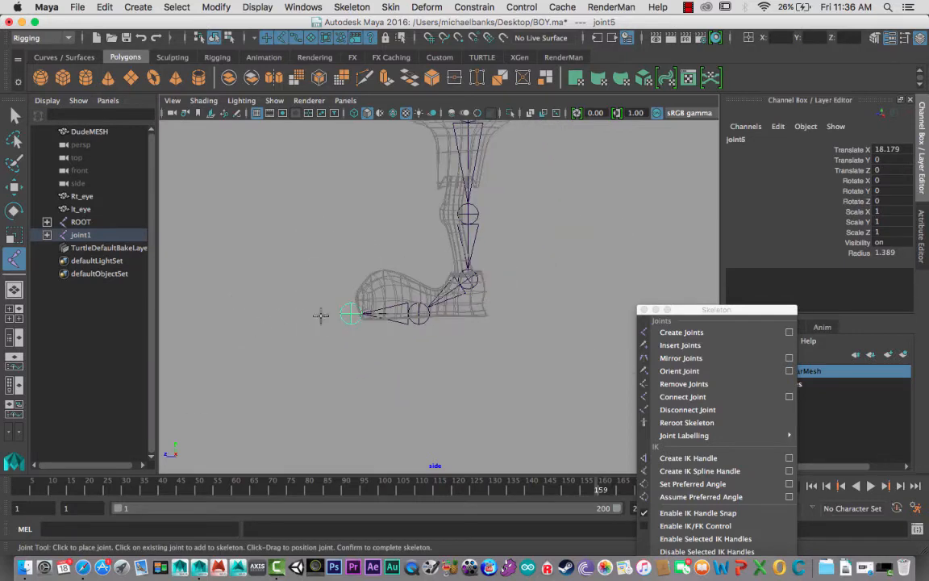
pyautogui.moveTo(269, 315); pyautogui.dragTo(257, 313)
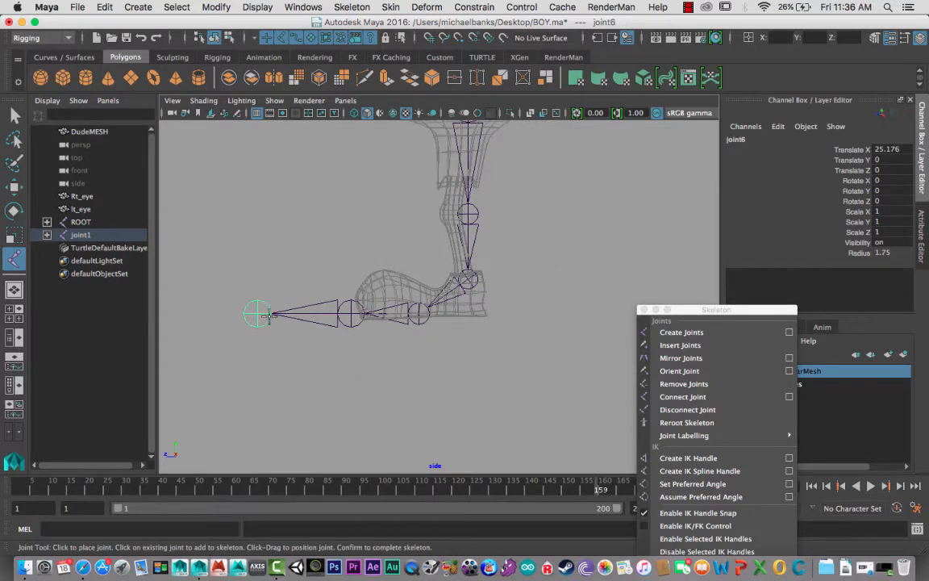
pyautogui.press('super+z')
# - Complete the leg joint chain at the toe joint and switch to the Move tool
pyautogui.scroll(-3, 316, 342)
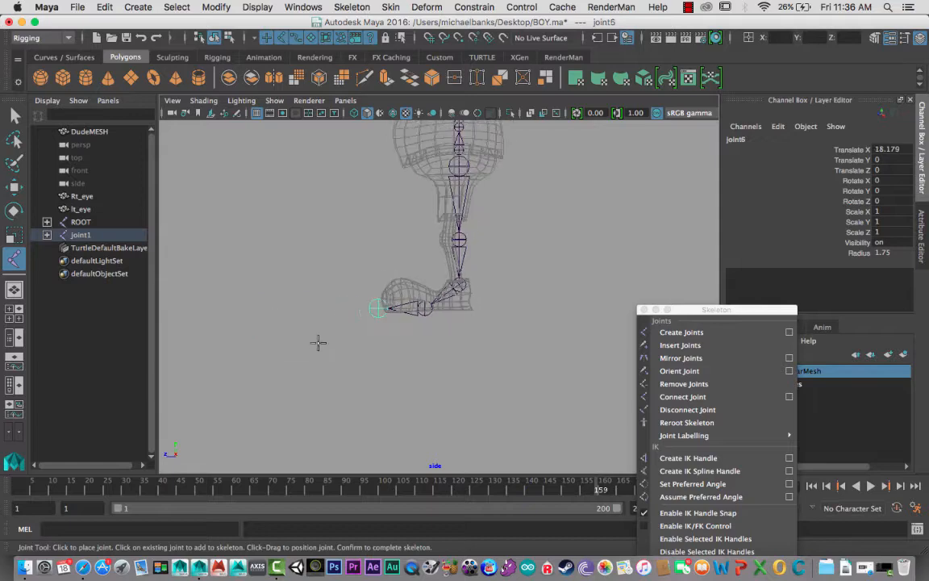
pyautogui.scroll(9, 317, 342)
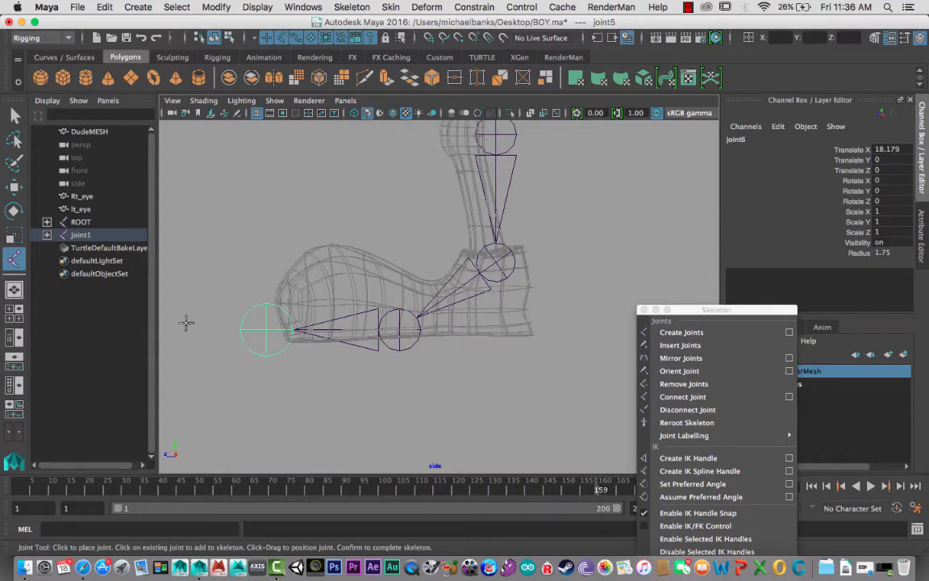
pyautogui.keyDown('alt'); pyautogui.moveTo(212, 334); pyautogui.dragTo(324, 342, button='middle'); pyautogui.keyUp('alt')
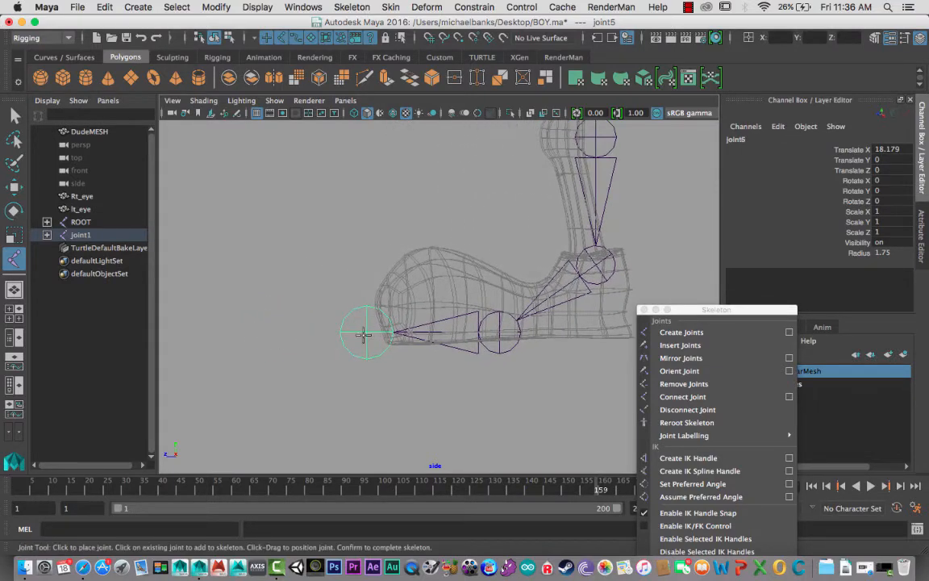
pyautogui.press('Return')
pyautogui.press('w')
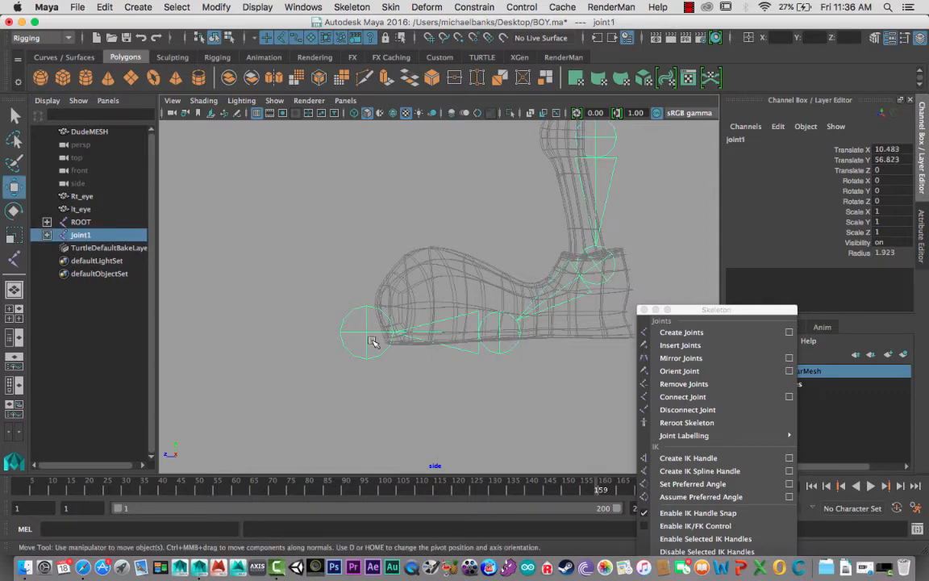
# - Select only the toe joint and move the floating Skeleton window lower to uncover the layer list
pyautogui.scroll(-2, 447, 343)
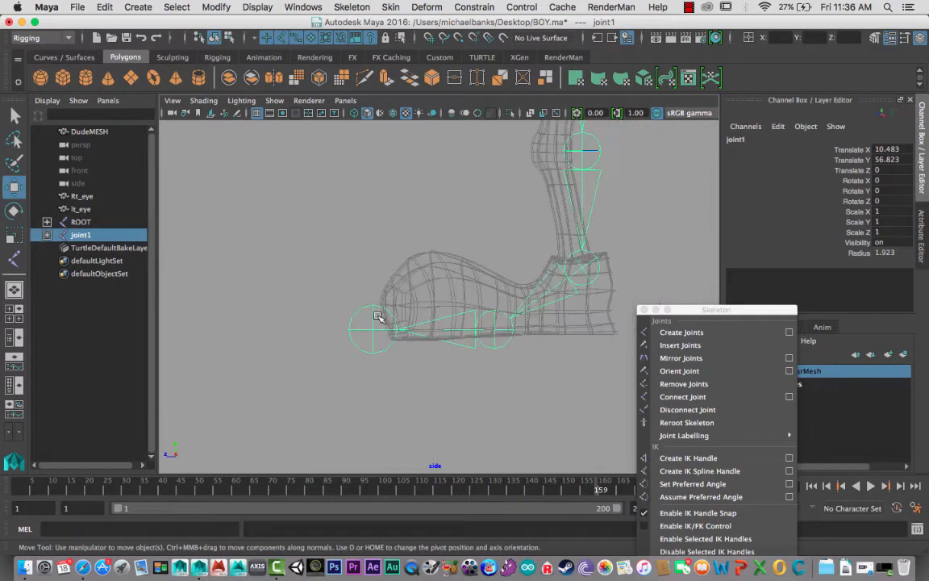
pyautogui.click(333, 280)
pyautogui.click(376, 332)
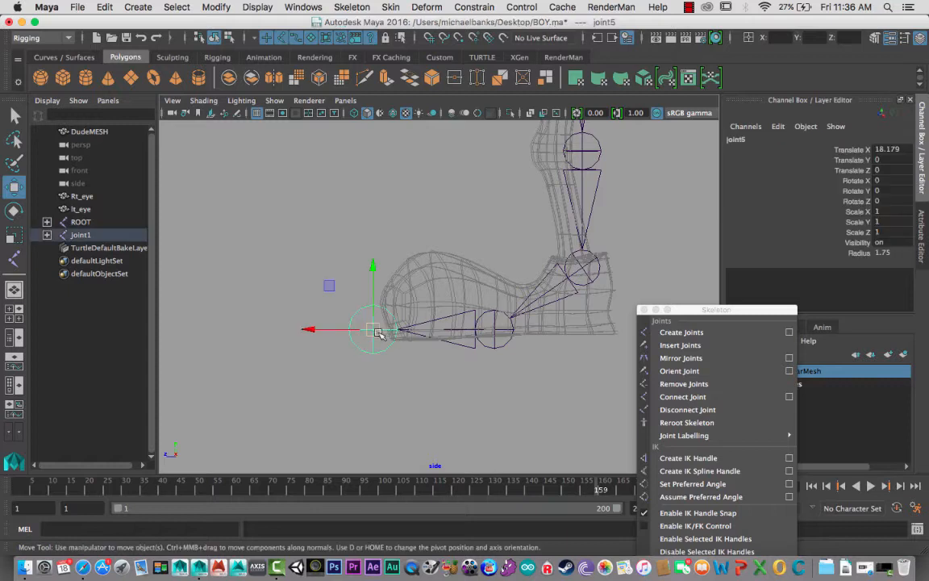
pyautogui.moveTo(713, 315); pyautogui.dragTo(693, 376)
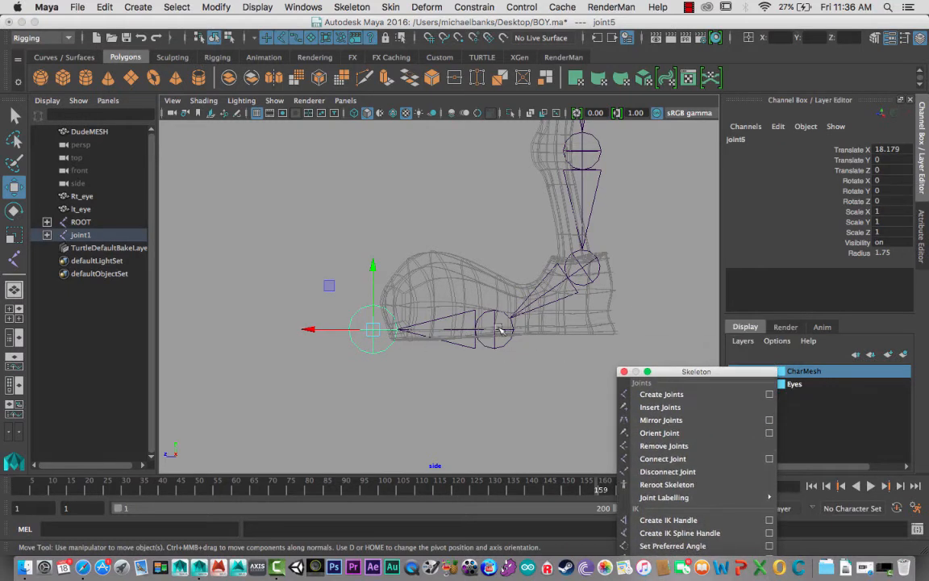
# - Select the ball, ankle, knee and hip joints in turn up the leg to check their placement in the side view
pyautogui.click(494, 329)
pyautogui.click(582, 271)
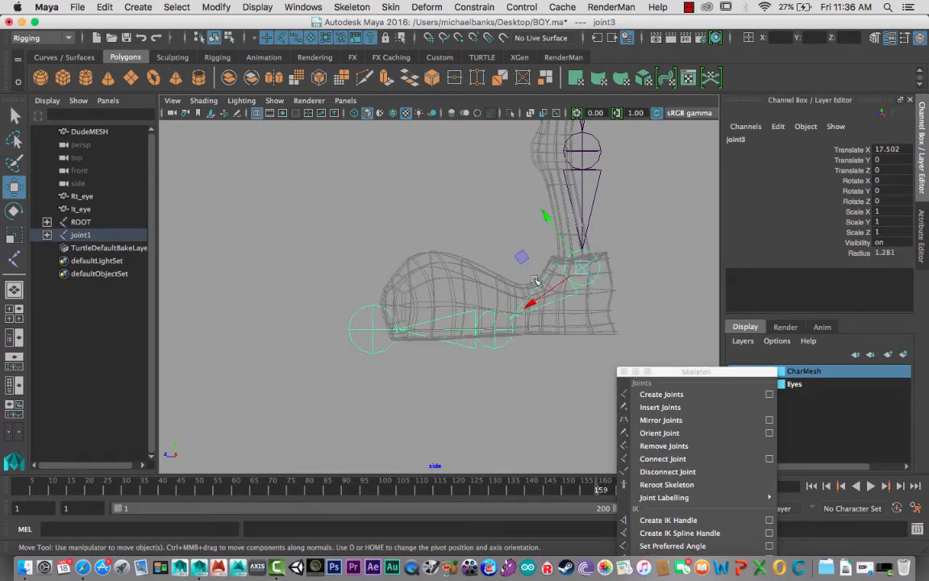
pyautogui.keyDown('alt'); pyautogui.moveTo(516, 237); pyautogui.dragTo(466, 341, button='middle'); pyautogui.keyUp('alt')
pyautogui.click(533, 244)
pyautogui.keyDown('alt'); pyautogui.moveTo(533, 246); pyautogui.dragTo(500, 389, button='middle'); pyautogui.keyUp('alt')
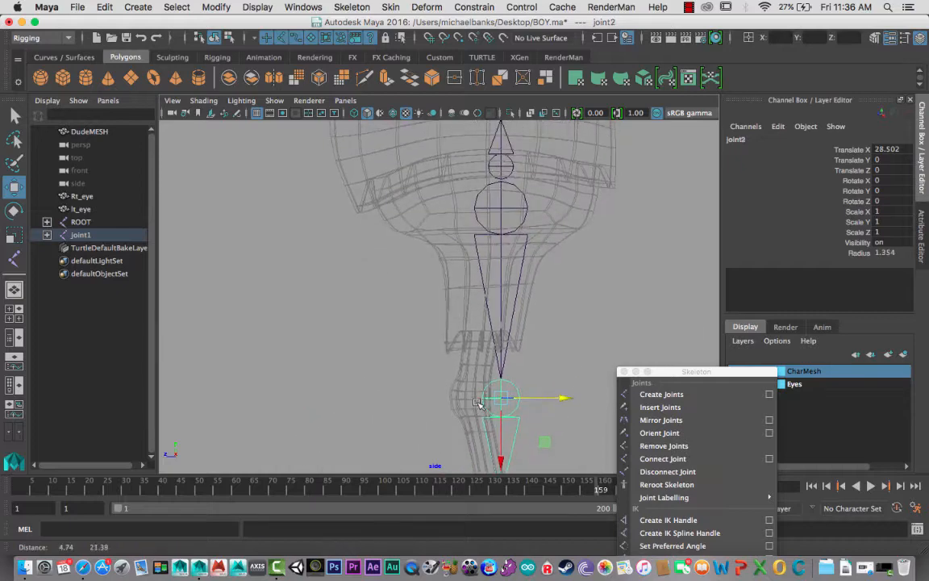
pyautogui.click(498, 207)
pyautogui.scroll(-5, 460, 256)
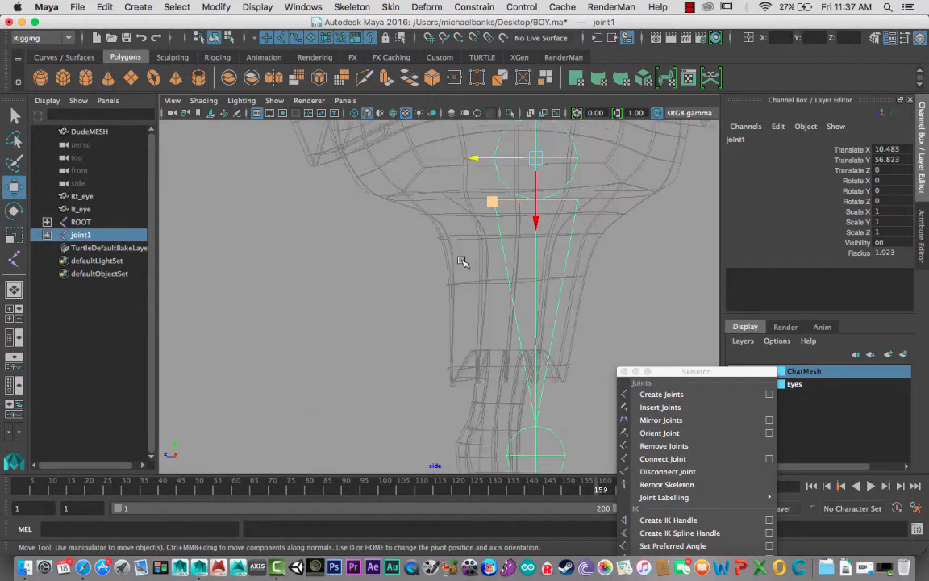
pyautogui.keyDown('alt'); pyautogui.moveTo(443, 294); pyautogui.dragTo(456, 254, button='middle'); pyautogui.keyUp('alt')
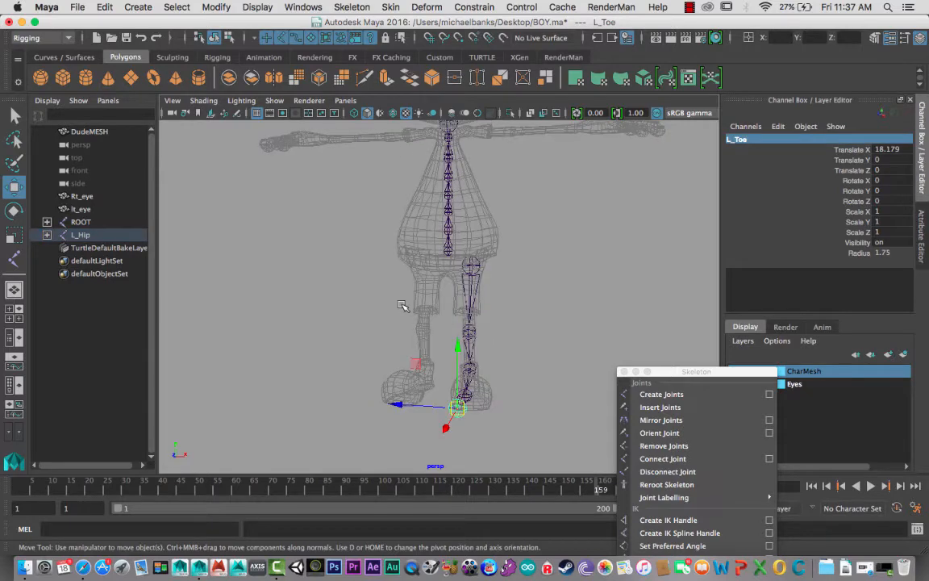
# - Select L_Hip and add ROOT to the selection, and parent the left leg chain under ROOT
pyautogui.keyDown('alt'); pyautogui.moveTo(403, 281); pyautogui.dragTo(413, 280); pyautogui.keyUp('alt')
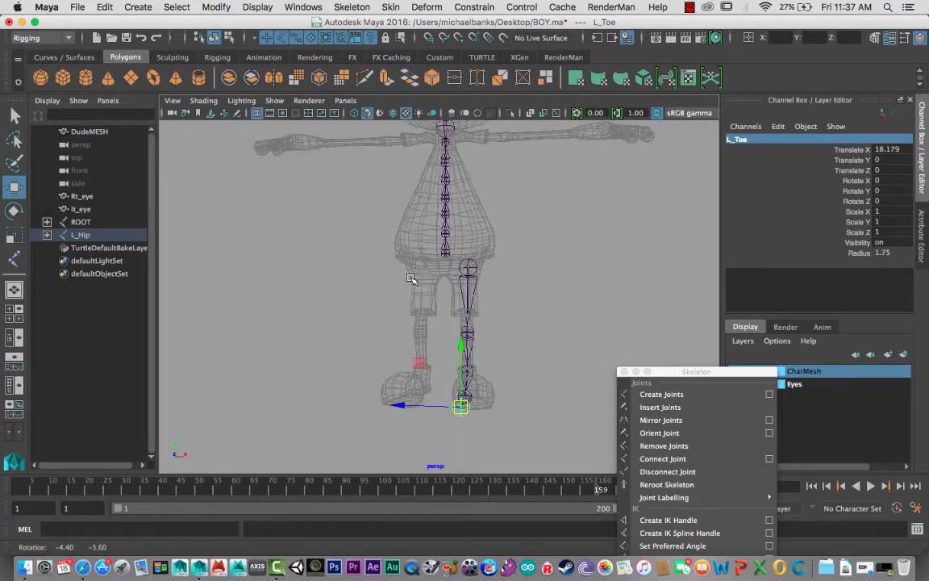
pyautogui.keyDown('alt'); pyautogui.moveTo(414, 281); pyautogui.dragTo(436, 308, button='right'); pyautogui.keyUp('alt')
pyautogui.click(473, 271)
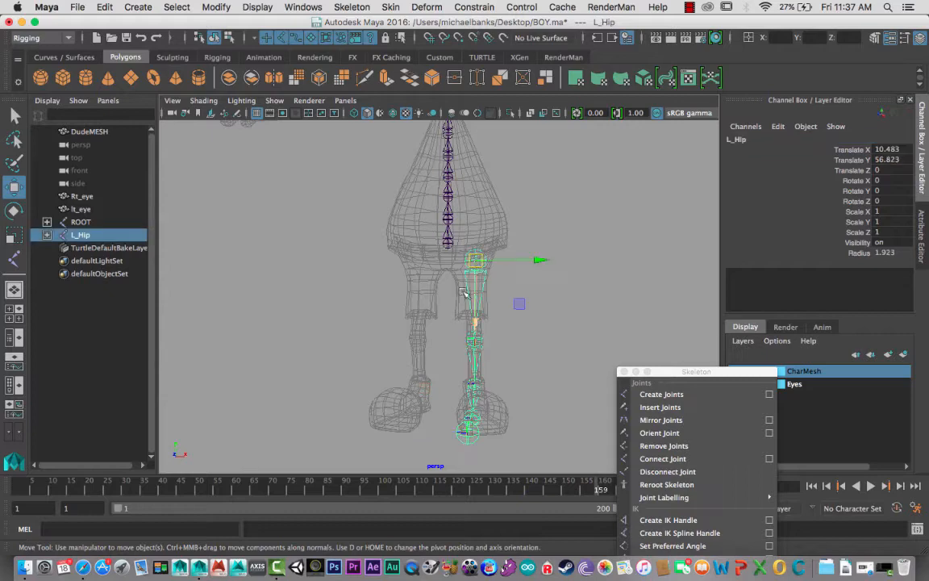
pyautogui.keyDown('alt'); pyautogui.moveTo(447, 303); pyautogui.dragTo(307, 270); pyautogui.keyUp('alt')
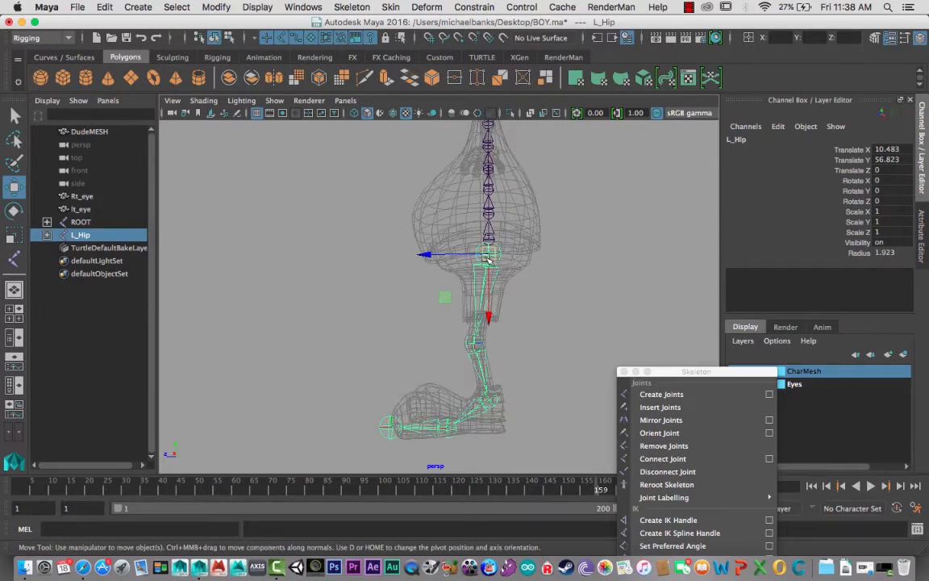
pyautogui.keyDown('alt'); pyautogui.moveTo(268, 295); pyautogui.dragTo(386, 334); pyautogui.keyUp('alt')
pyautogui.keyDown('alt'); pyautogui.moveTo(502, 261); pyautogui.dragTo(440, 345); pyautogui.keyUp('alt')
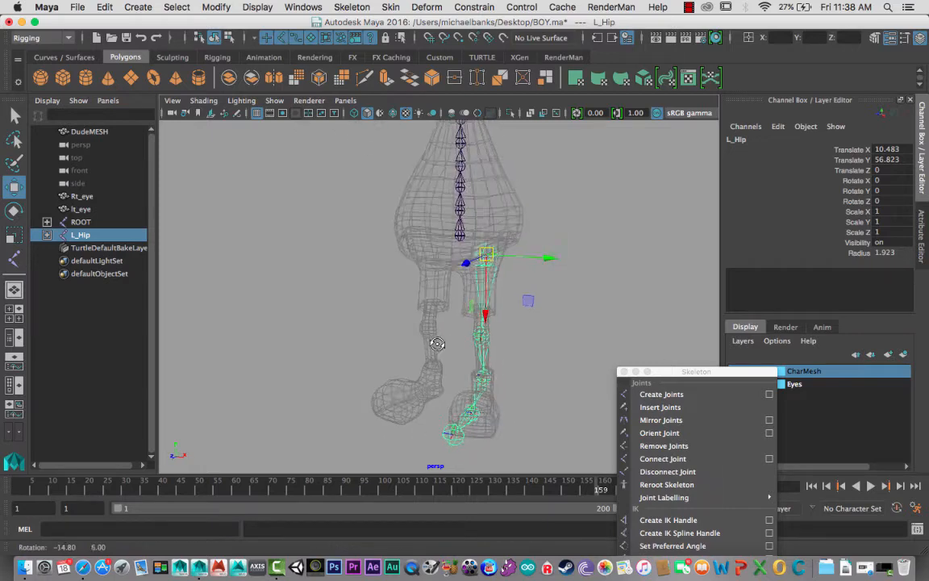
pyautogui.keyDown('alt'); pyautogui.moveTo(439, 345); pyautogui.dragTo(535, 400, button='right'); pyautogui.keyUp('alt')
pyautogui.keyDown('alt'); pyautogui.moveTo(535, 400); pyautogui.dragTo(434, 278); pyautogui.keyUp('alt')
pyautogui.keyDown('alt'); pyautogui.moveTo(443, 215); pyautogui.dragTo(435, 272); pyautogui.keyUp('alt')
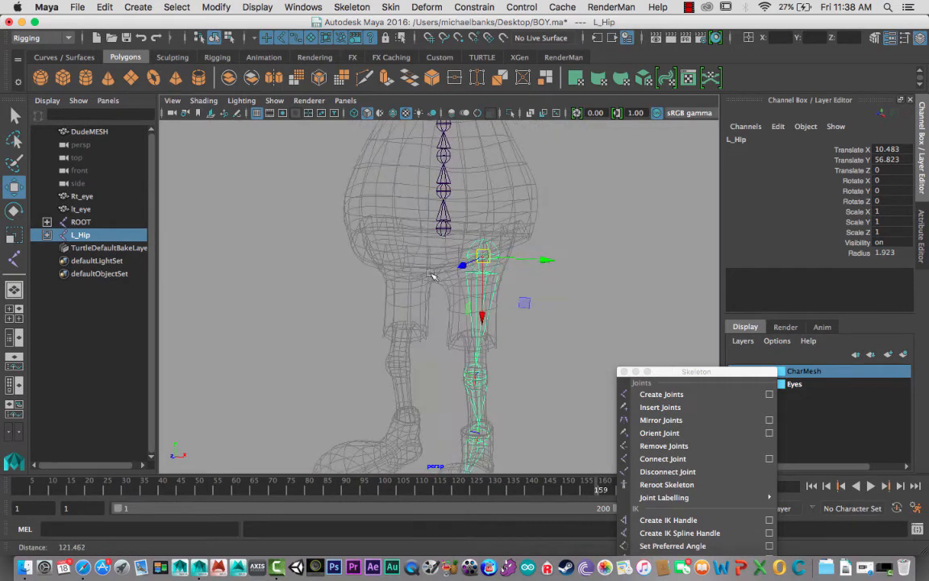
pyautogui.keyDown('shift'); pyautogui.click(441, 232); pyautogui.keyUp('shift')
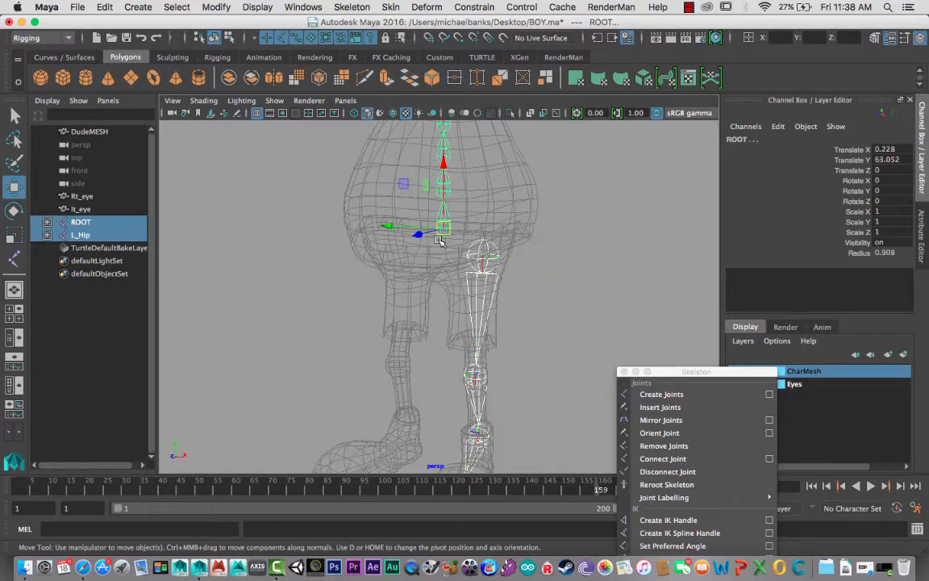
pyautogui.press('p')
# - Examine the connection between ROOT and L_Hip and the whole skeleton inside the body in the perspective view
pyautogui.keyDown('alt'); pyautogui.moveTo(391, 239); pyautogui.dragTo(442, 287); pyautogui.keyUp('alt')
pyautogui.scroll(-10, 436, 268)
pyautogui.keyDown('alt'); pyautogui.moveTo(427, 243); pyautogui.dragTo(404, 276, button='middle'); pyautogui.keyUp('alt')
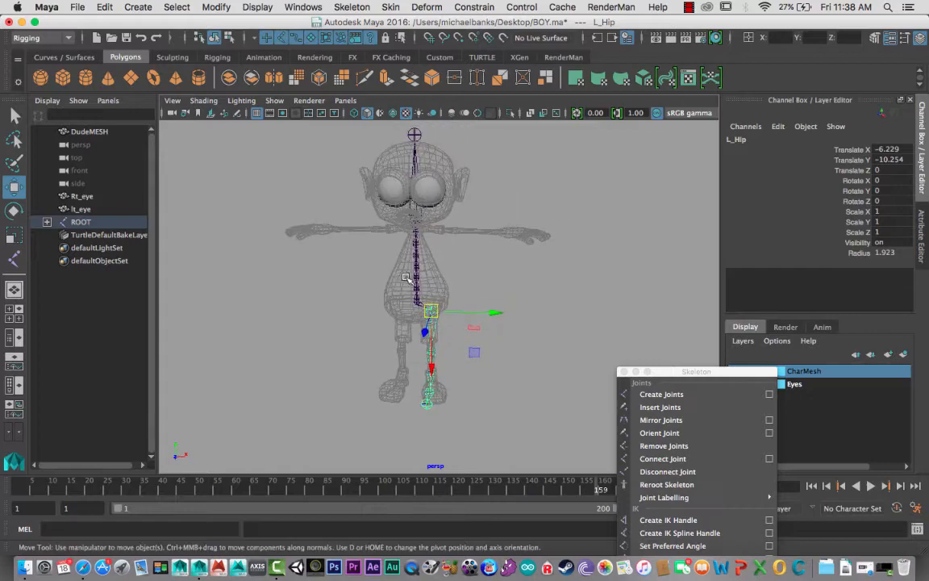
pyautogui.keyDown('alt'); pyautogui.moveTo(406, 277); pyautogui.dragTo(553, 387, button='right'); pyautogui.keyUp('alt')
pyautogui.keyDown('alt'); pyautogui.moveTo(359, 154); pyautogui.dragTo(378, 211); pyautogui.keyUp('alt')
pyautogui.keyDown('alt'); pyautogui.moveTo(372, 186); pyautogui.dragTo(401, 280, button='middle'); pyautogui.keyUp('alt')
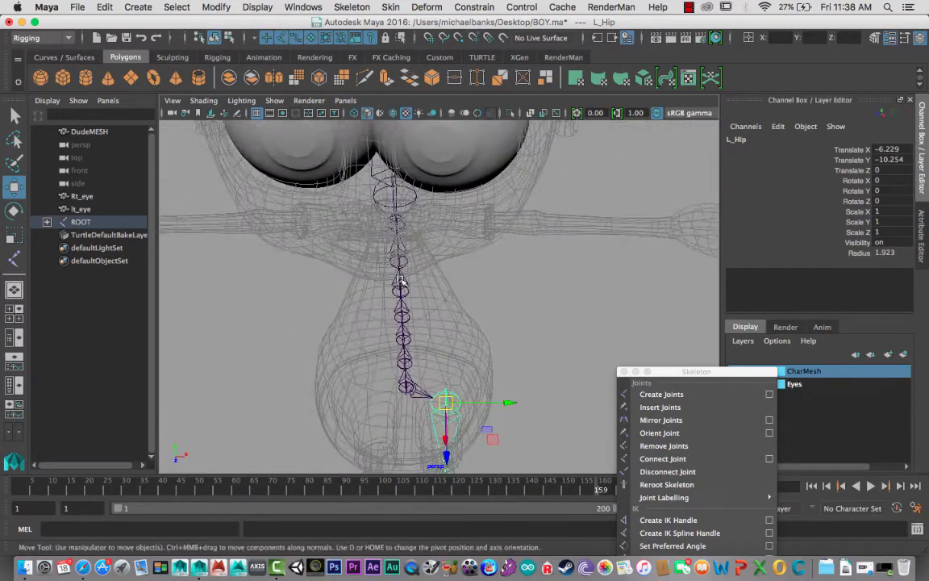
pyautogui.keyDown('alt'); pyautogui.moveTo(401, 280); pyautogui.dragTo(355, 226); pyautogui.keyUp('alt')
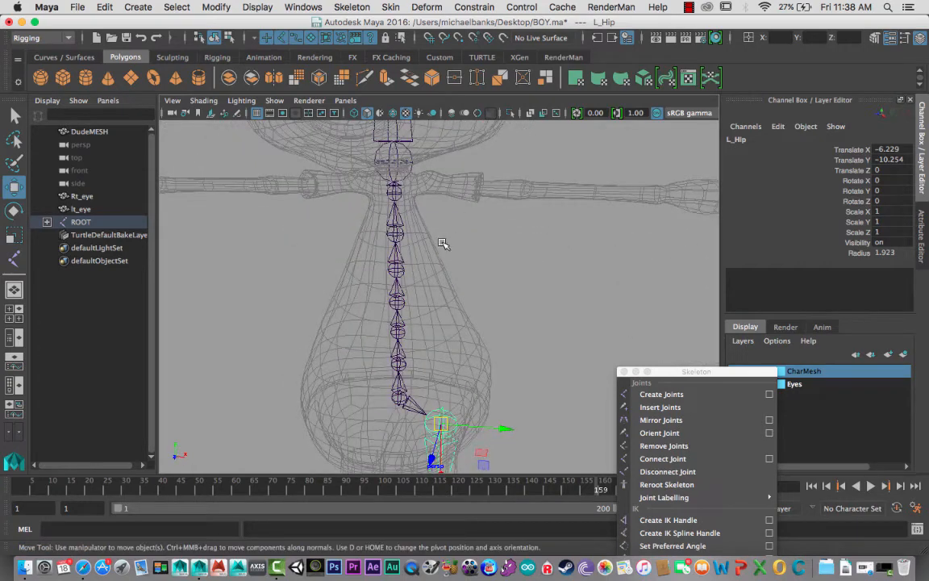
# - Start a new joint chain in the front view with a clavicle joint beside the base of the neck on the character's left side
pyautogui.keyDown('alt'); pyautogui.moveTo(438, 236); pyautogui.dragTo(447, 259); pyautogui.keyUp('alt')
pyautogui.press('space')
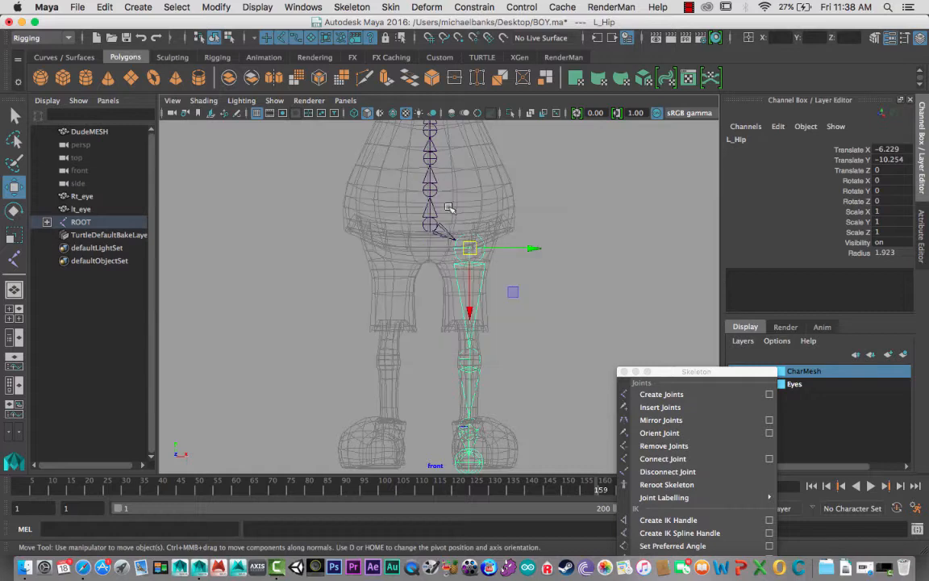
pyautogui.keyDown('alt'); pyautogui.moveTo(435, 184); pyautogui.dragTo(414, 395, button='middle'); pyautogui.keyUp('alt')
pyautogui.moveTo(429, 282)
pyautogui.keyDown('alt'); pyautogui.mouseDown(button='middle')
pyautogui.moveTo(427, 305)
pyautogui.moveTo(425, 264)
pyautogui.mouseUp(button='middle'); pyautogui.keyUp('alt')
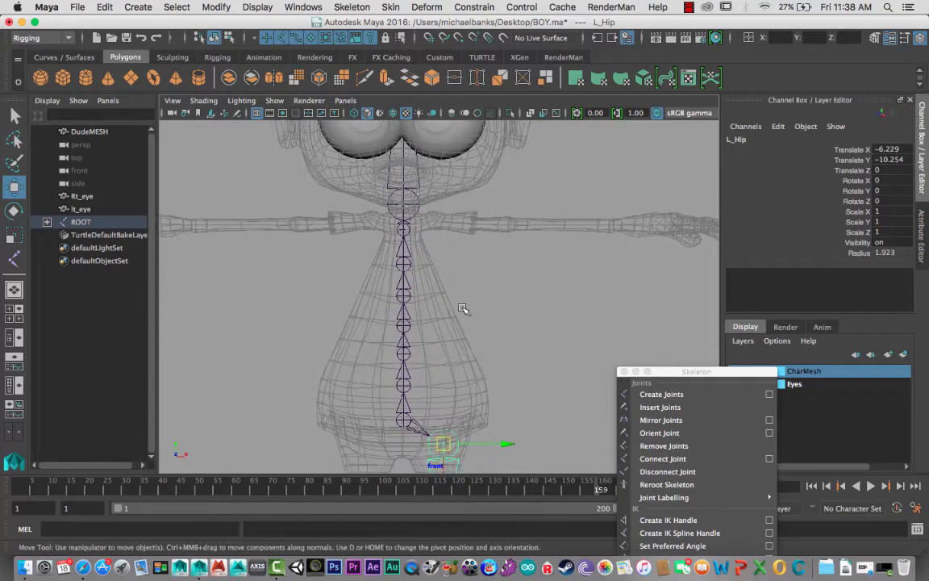
pyautogui.click(661, 393)
pyautogui.keyDown('alt'); pyautogui.moveTo(476, 266); pyautogui.dragTo(514, 251, button='right'); pyautogui.keyUp('alt')
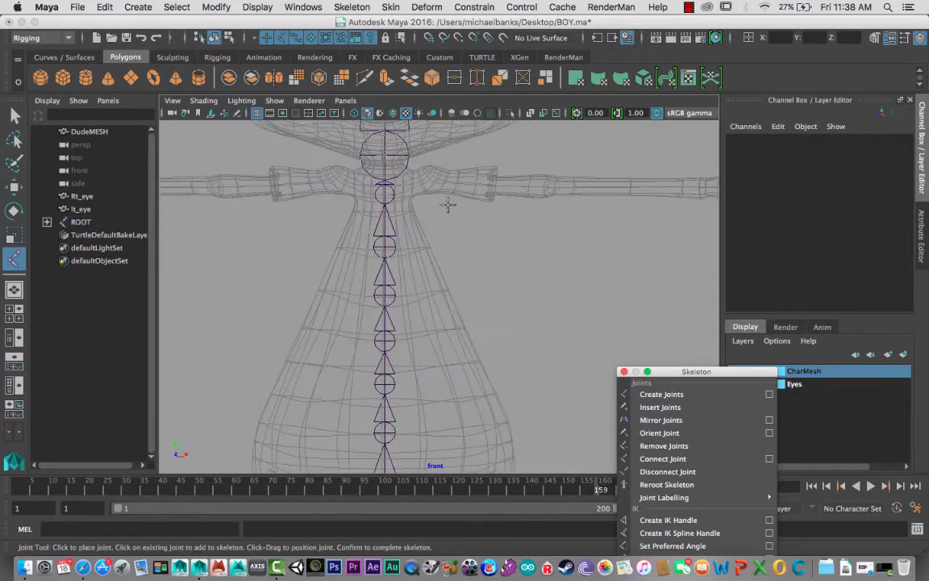
pyautogui.click(410, 173)
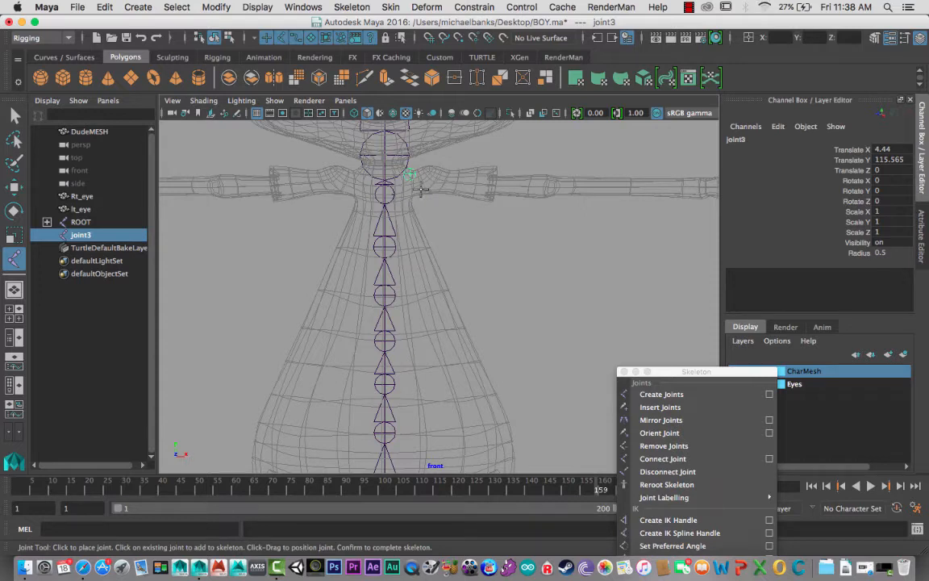
pyautogui.press('super+z')
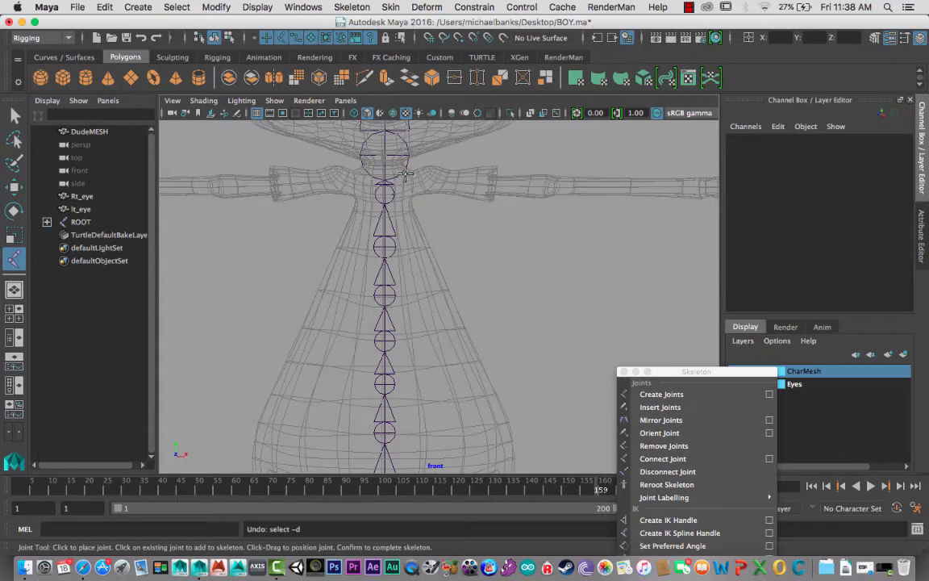
pyautogui.click(408, 174)
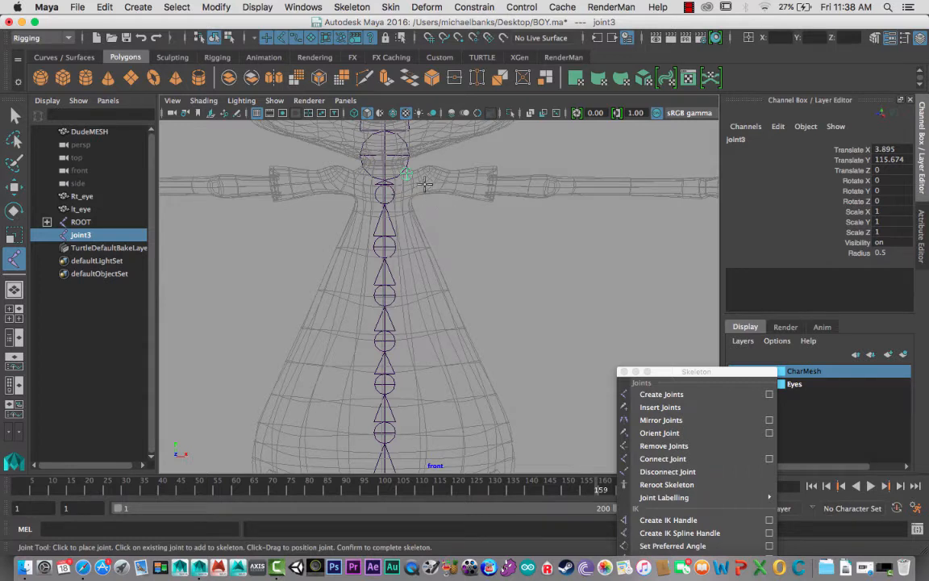
# - Continue the chain along the left arm with joints at the shoulder, elbow and wrist in the front view
pyautogui.click(423, 184)
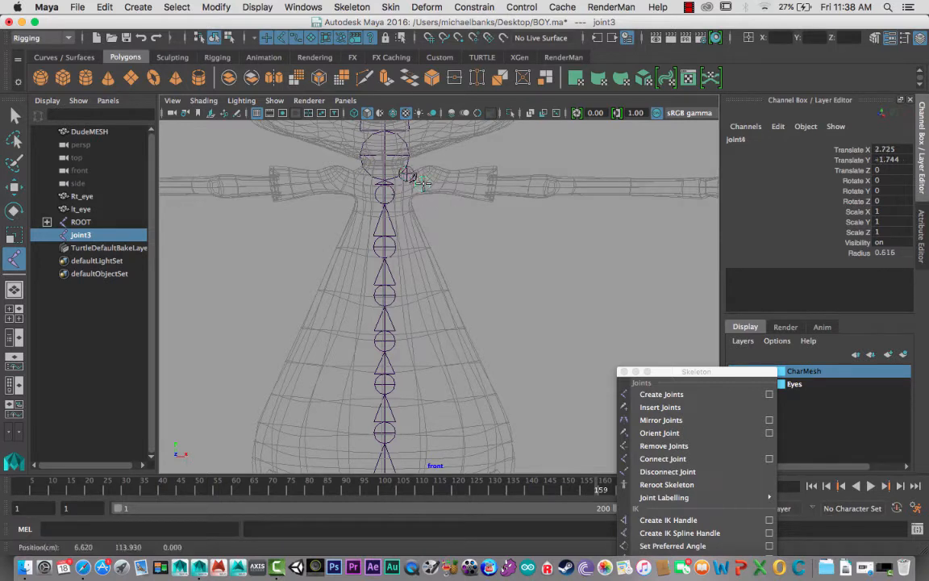
pyautogui.click(550, 187)
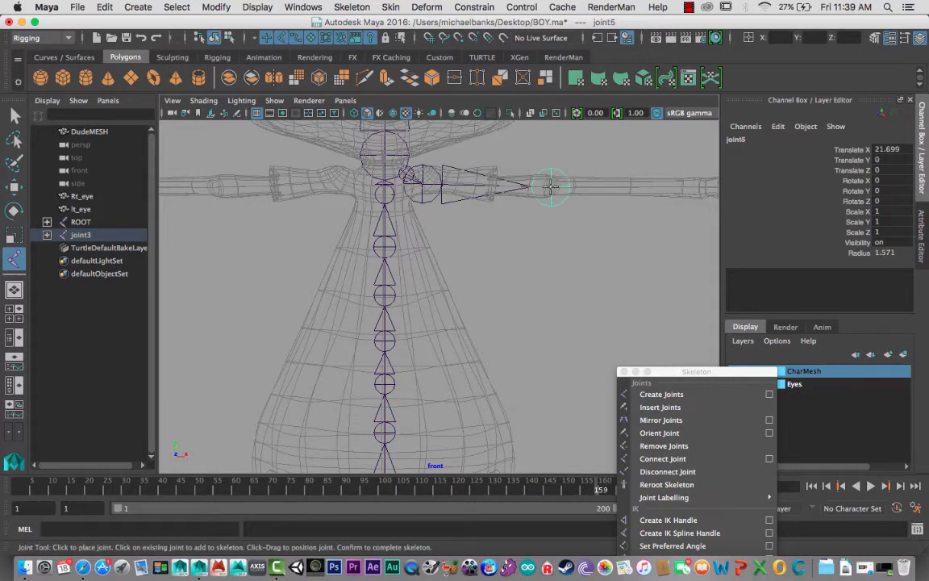
pyautogui.keyDown('alt'); pyautogui.moveTo(550, 212); pyautogui.dragTo(354, 227, button='middle'); pyautogui.keyUp('alt')
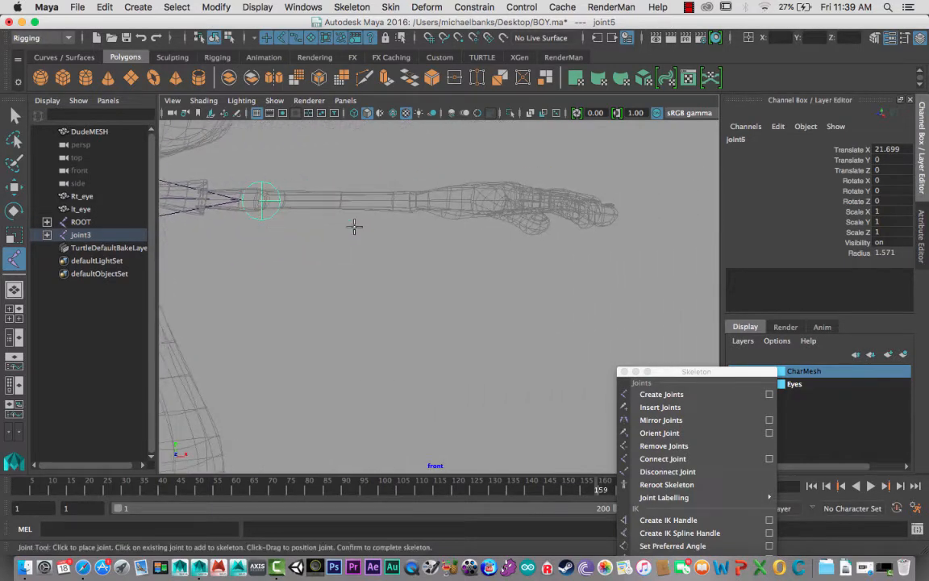
pyautogui.click(417, 200)
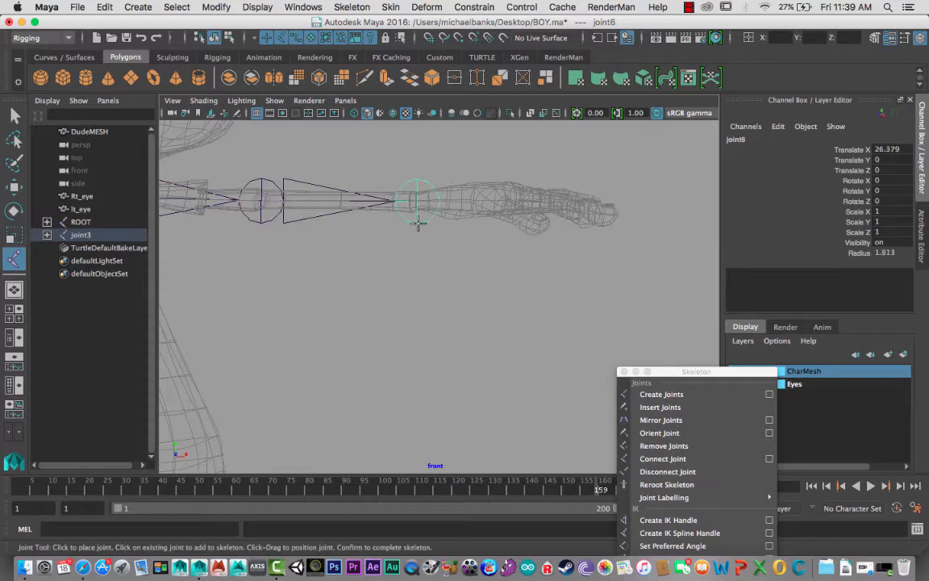
# - Examine the arm chain's wrist joint against the left forearm and hand mesh in the top view
pyautogui.press('space')
pyautogui.moveTo(431, 249); pyautogui.dragTo(388, 249)
pyautogui.scroll(-8, 440, 282)
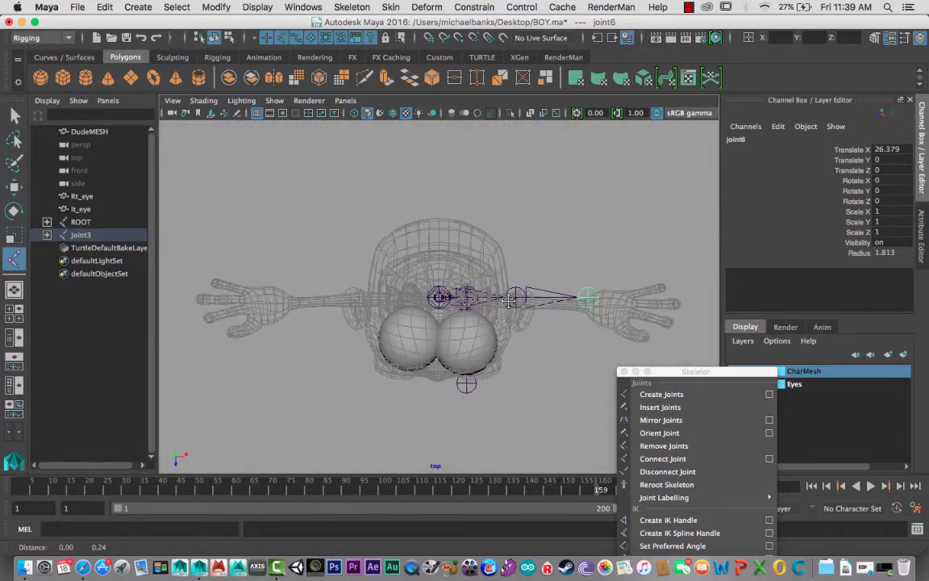
pyautogui.keyDown('alt'); pyautogui.moveTo(537, 305); pyautogui.dragTo(369, 249, button='middle'); pyautogui.keyUp('alt')
pyautogui.keyDown('alt'); pyautogui.moveTo(369, 249); pyautogui.dragTo(609, 344, button='right'); pyautogui.keyUp('alt')
pyautogui.keyDown('alt'); pyautogui.moveTo(321, 193); pyautogui.dragTo(313, 242, button='middle'); pyautogui.keyUp('alt')
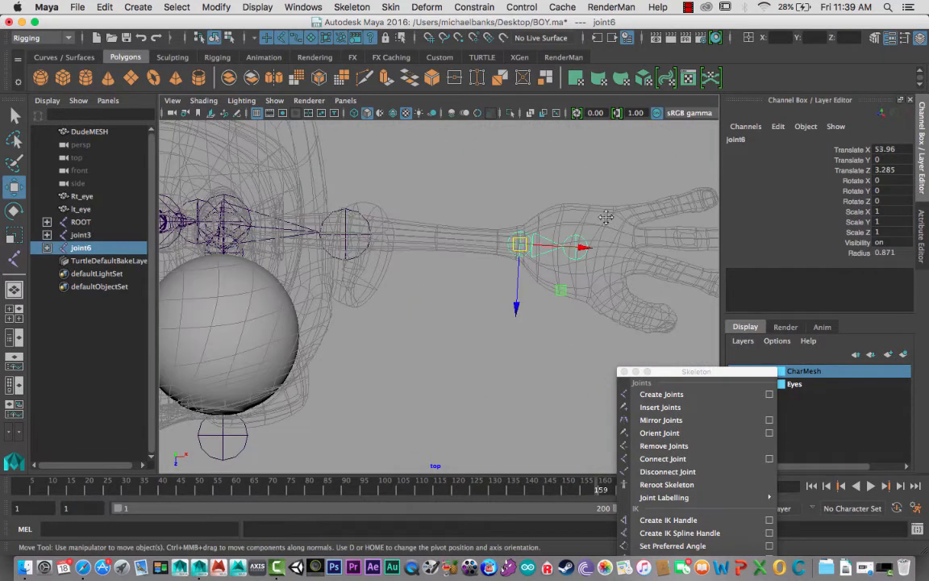
pyautogui.keyDown('alt'); pyautogui.moveTo(606, 216); pyautogui.dragTo(523, 205, button='middle'); pyautogui.keyUp('alt')
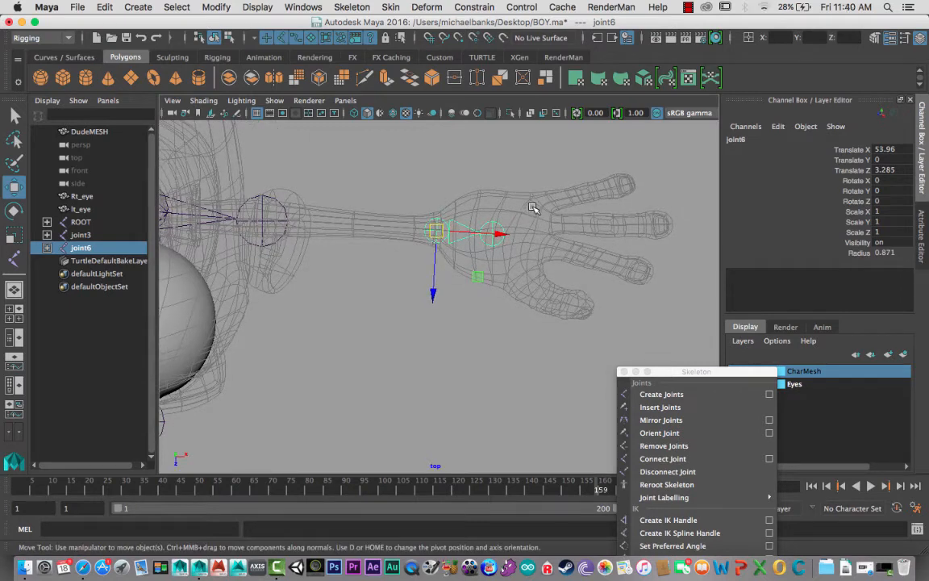
# - Create a separate four-joint chain along the pinky finger, from the knuckle to the fingertip, in the top view
pyautogui.press('g')
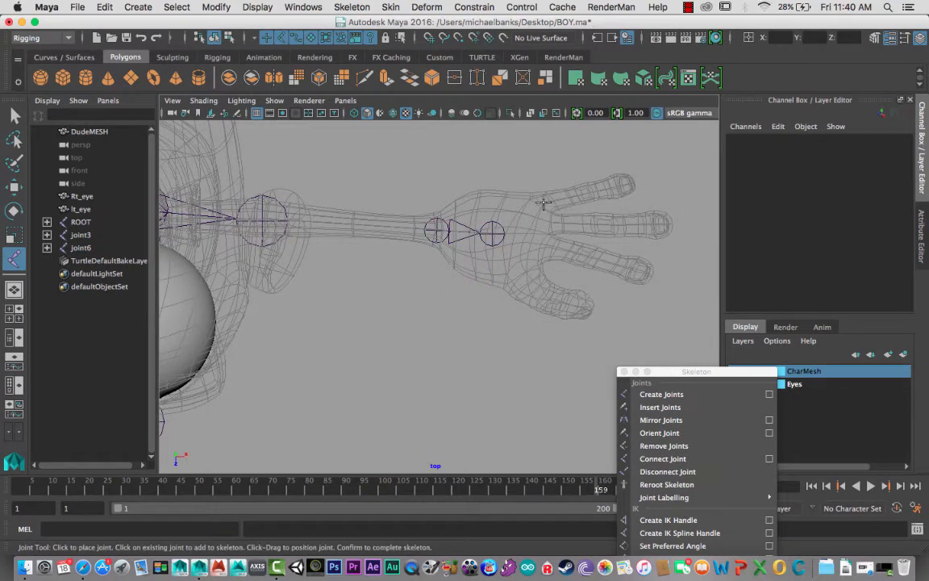
pyautogui.click(544, 203)
pyautogui.click(588, 193)
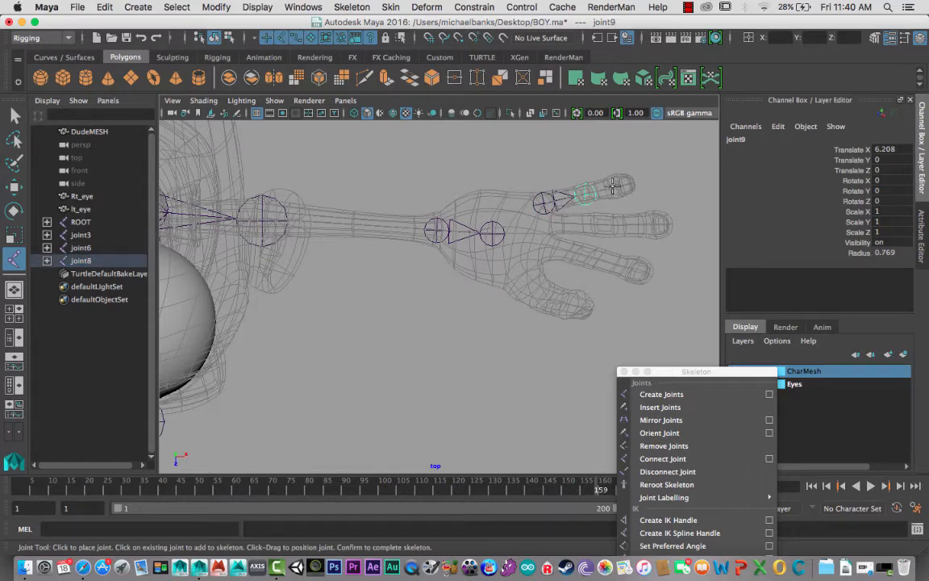
pyautogui.click(613, 187)
pyautogui.click(634, 181)
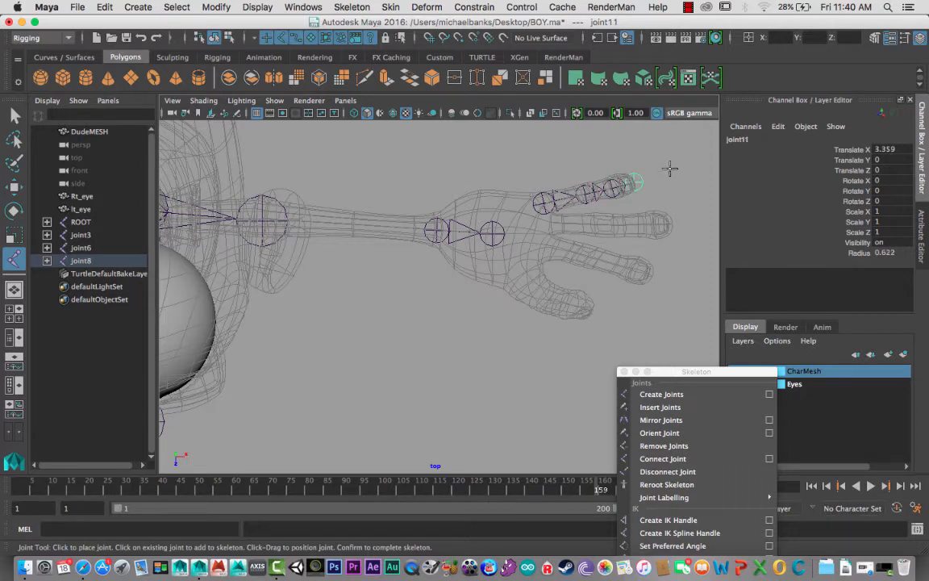
pyautogui.click(672, 169)
pyautogui.press('z')
pyautogui.click(550, 225)
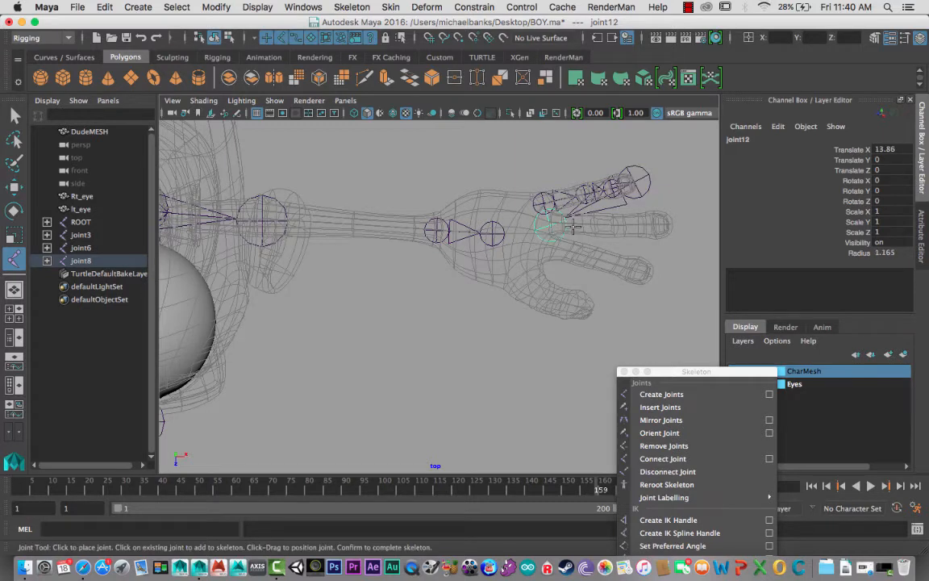
pyautogui.press('z')
pyautogui.press('w')
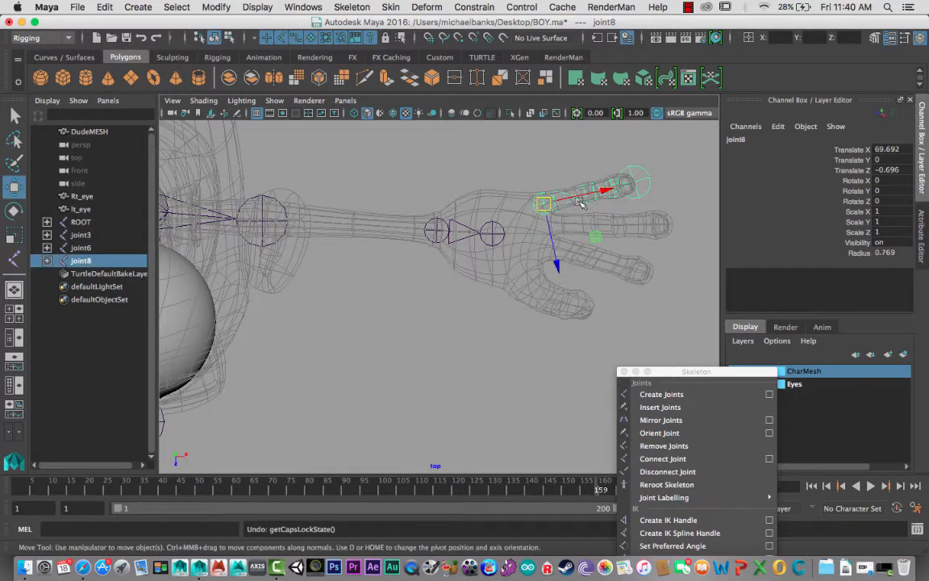
# - Create a separate four-joint chain along the middle finger, from the knuckle to the fingertip
pyautogui.press('y')
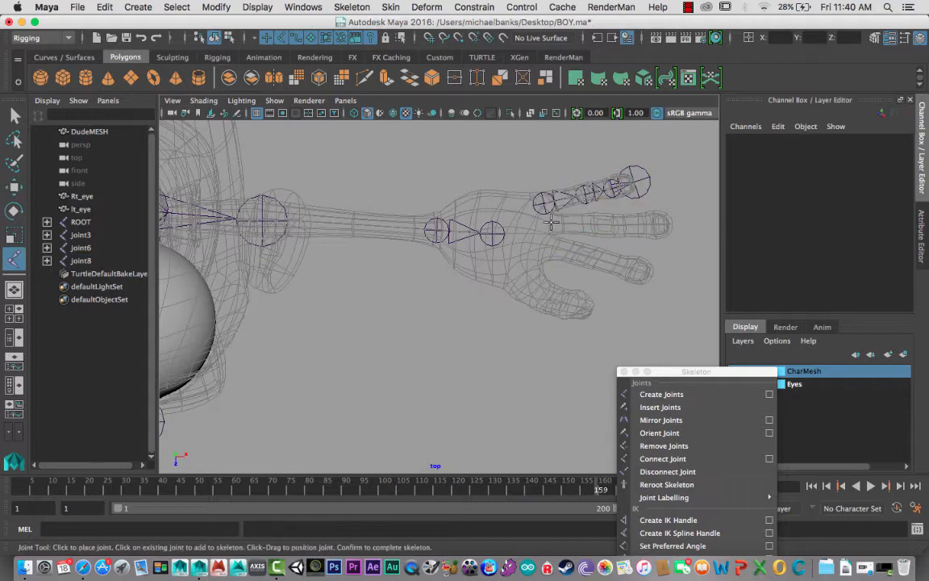
pyautogui.click(550, 225)
pyautogui.click(604, 226)
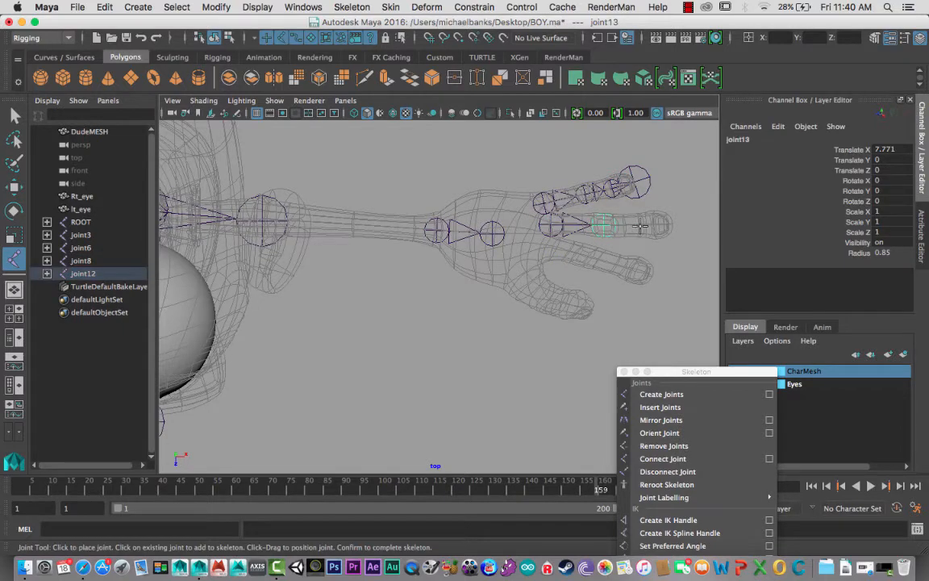
pyautogui.click(639, 226)
pyautogui.click(674, 225)
pyautogui.click(702, 226)
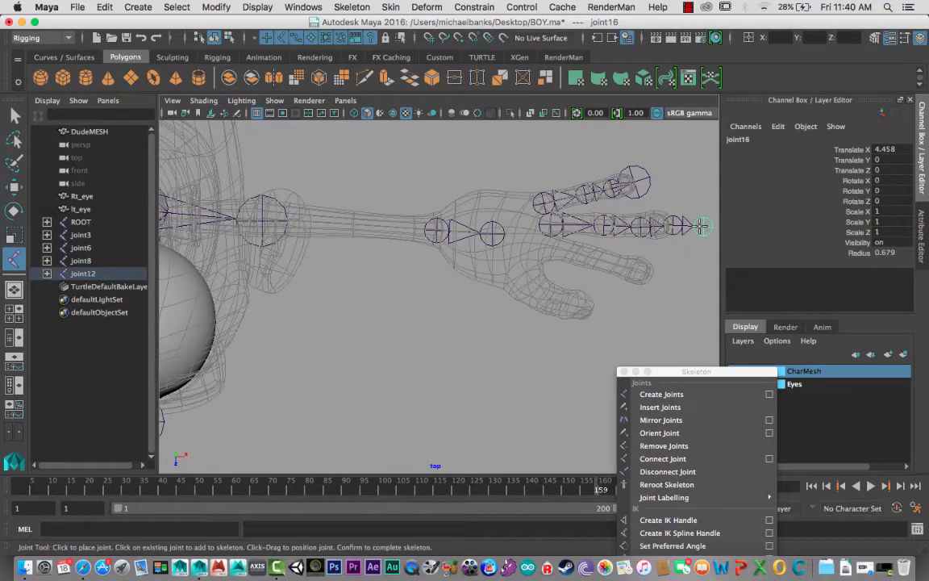
pyautogui.press('Return')
pyautogui.press('w')
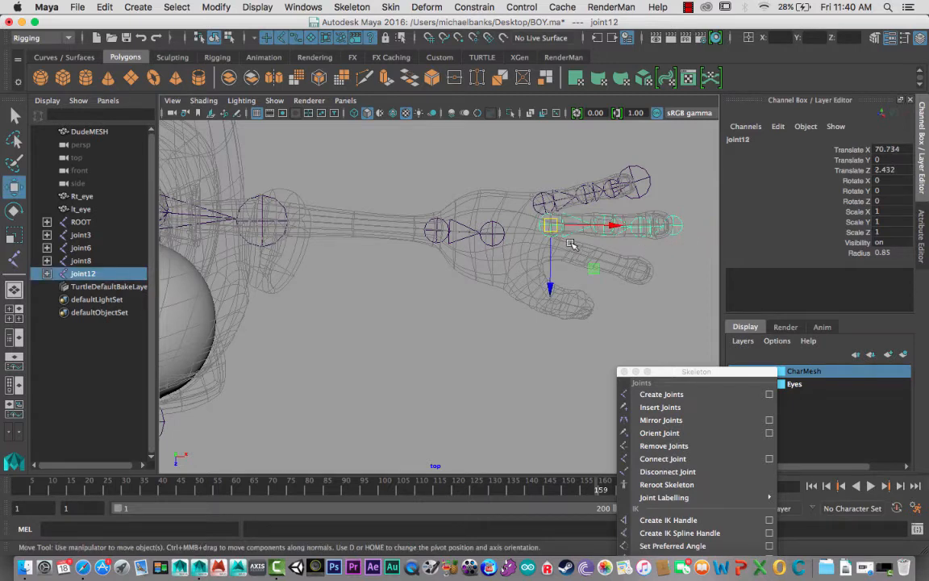
# - Create a separate four-joint chain along the index finger next to the thumb, from the knuckle to the fingertip
pyautogui.press('y')
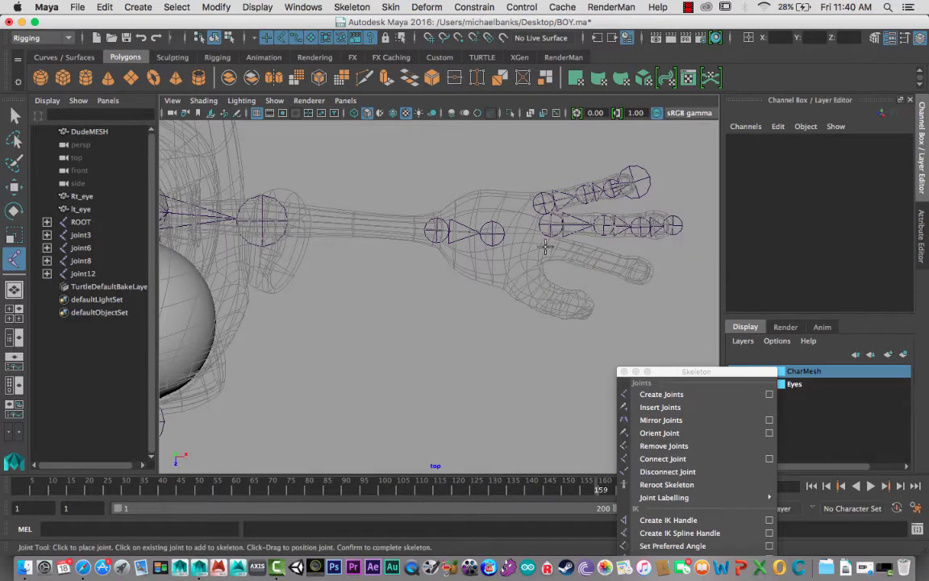
pyautogui.click(545, 248)
pyautogui.click(583, 257)
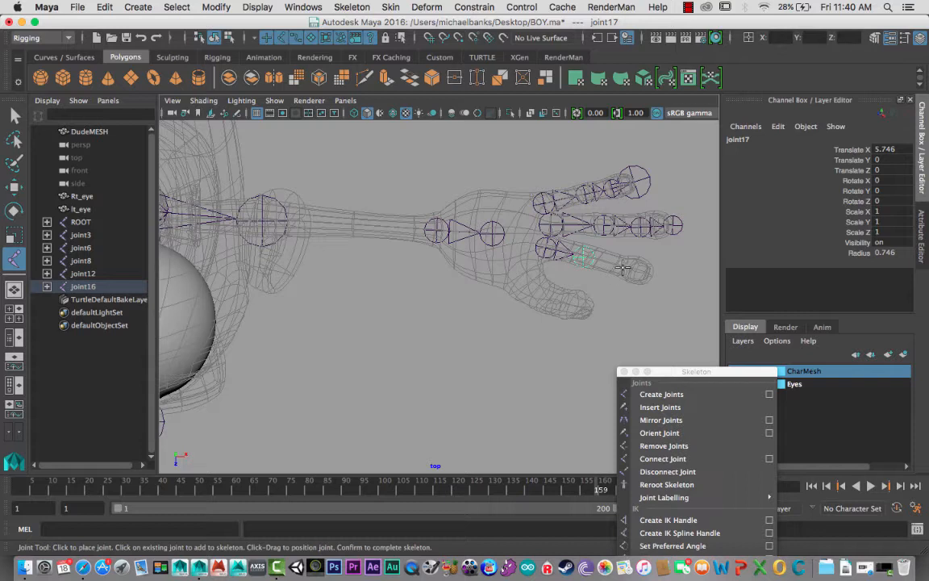
pyautogui.click(623, 269)
pyautogui.click(654, 277)
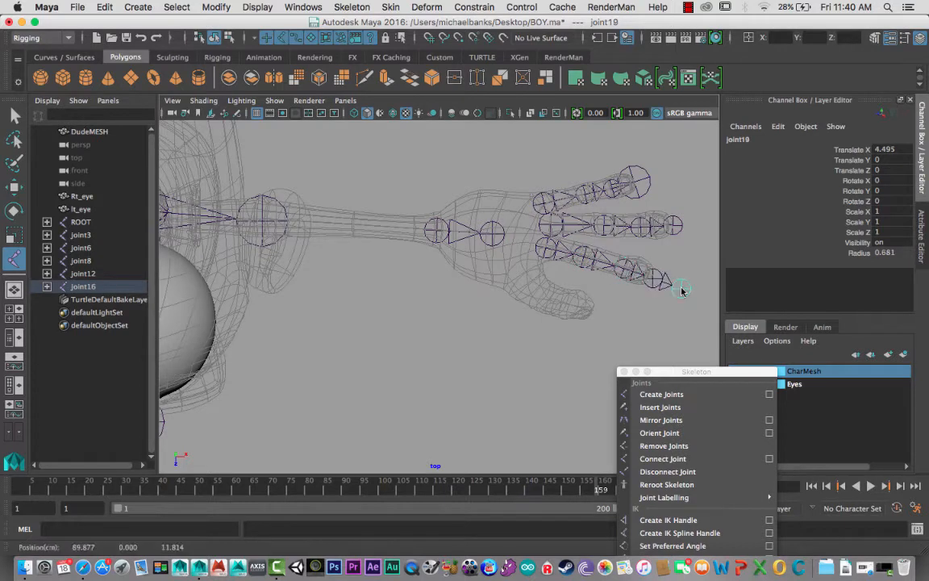
pyautogui.press('Return')
pyautogui.press('w')
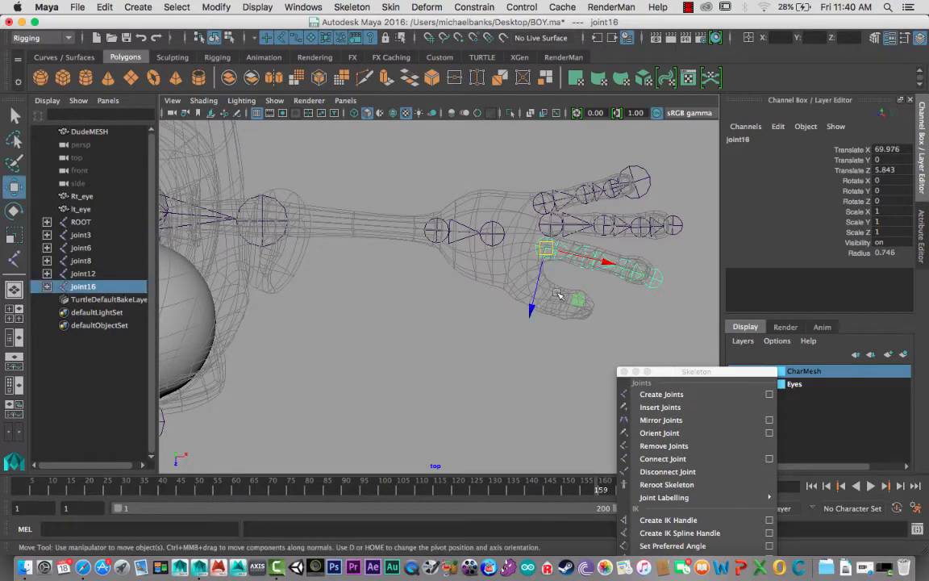
# - Create a separate four-joint chain along the thumb, from its base in the palm to the tip
pyautogui.press('y')
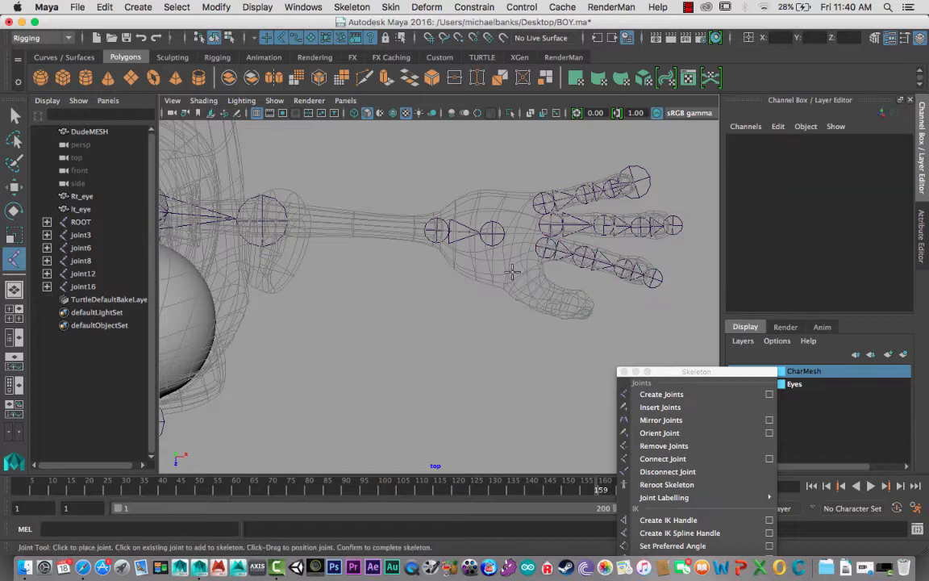
pyautogui.click(511, 271)
pyautogui.click(529, 288)
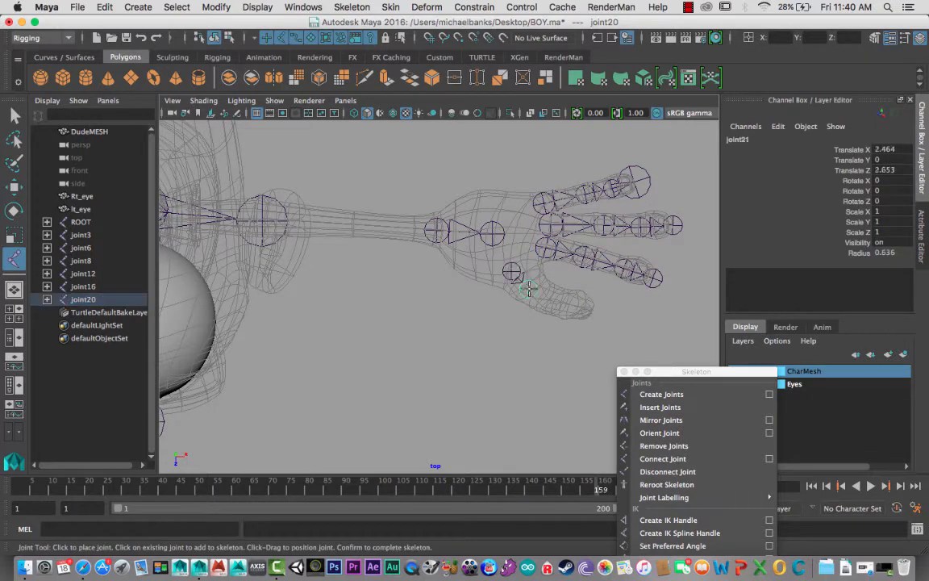
pyautogui.click(556, 300)
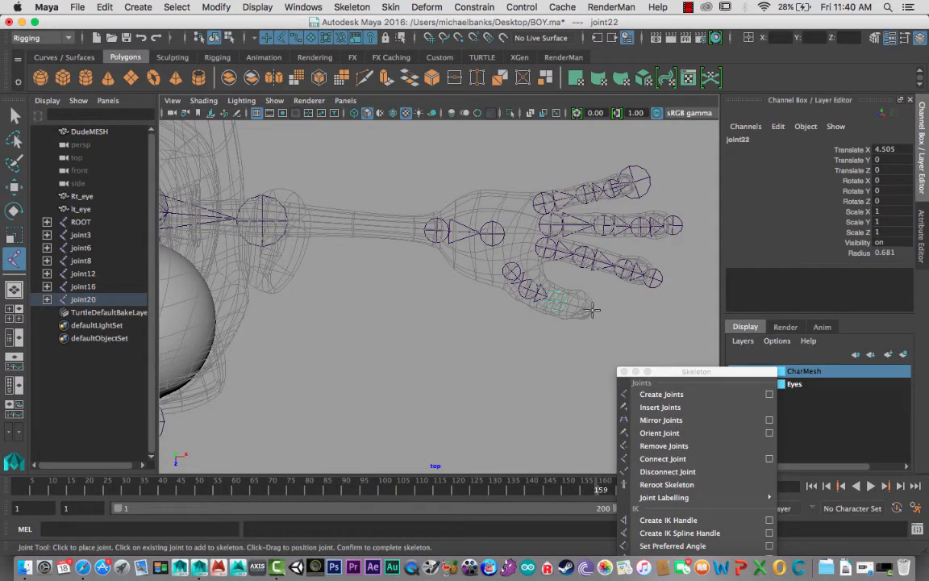
pyautogui.click(595, 310)
pyautogui.click(632, 328)
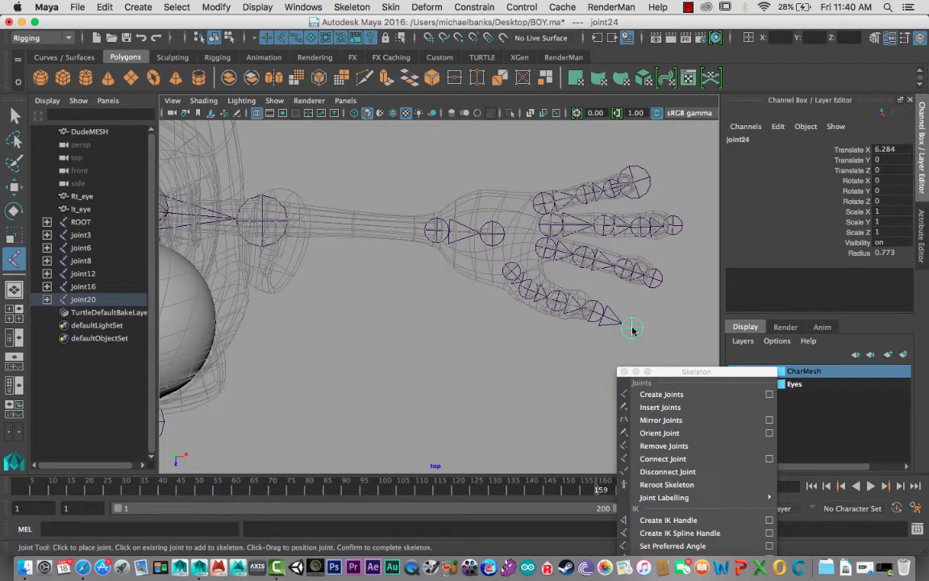
pyautogui.press('super+z')
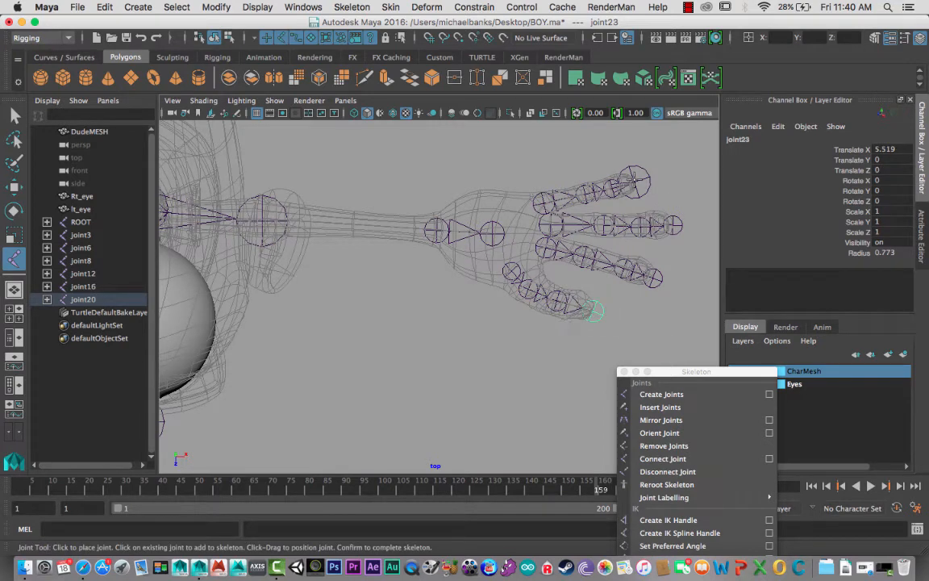
pyautogui.keyDown('alt'); pyautogui.moveTo(449, 253); pyautogui.dragTo(463, 249); pyautogui.keyUp('alt')
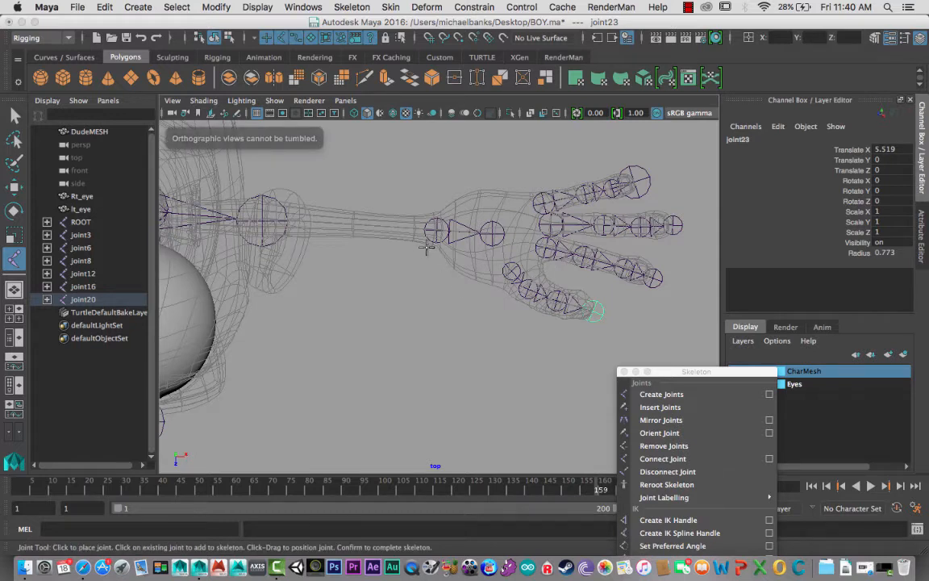
pyautogui.press('Return')
pyautogui.press('w')
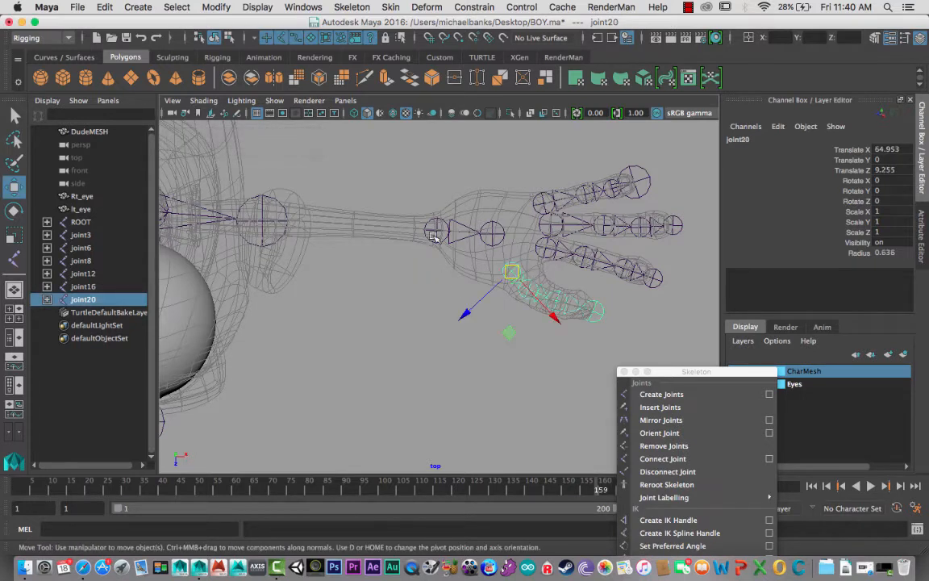
# - Parent the thumb chain and the index finger chain to the palm joint
pyautogui.click(493, 241)
pyautogui.press('p')
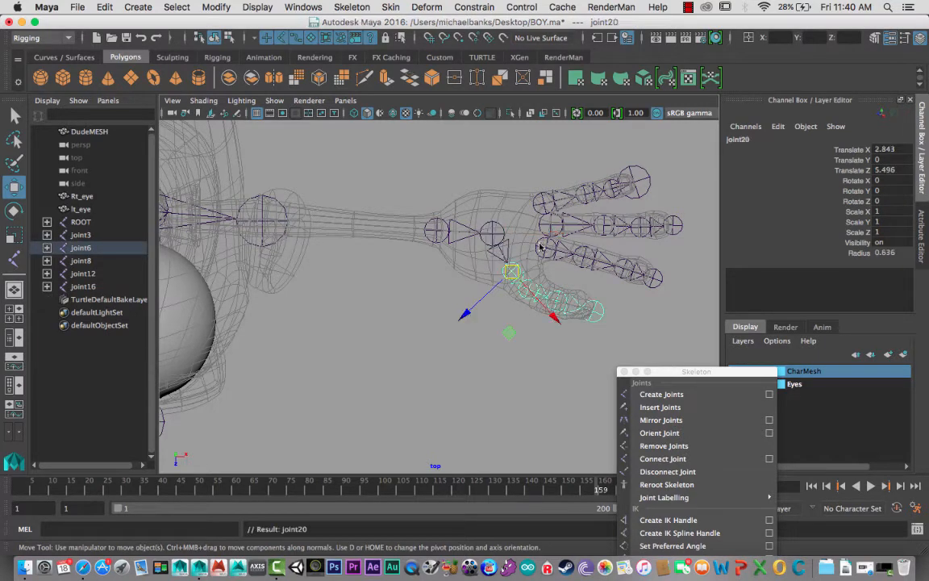
pyautogui.click(543, 247)
pyautogui.keyDown('shift'); pyautogui.click(501, 233); pyautogui.keyUp('shift')
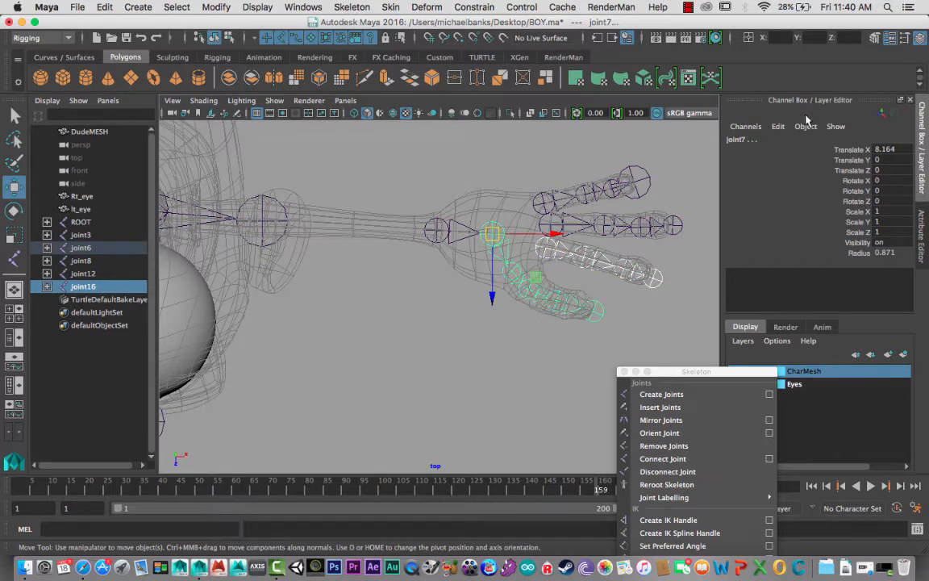
pyautogui.press('p')
# - Parent the middle finger chain and the pinky chain to the palm joint
pyautogui.click(472, 227)
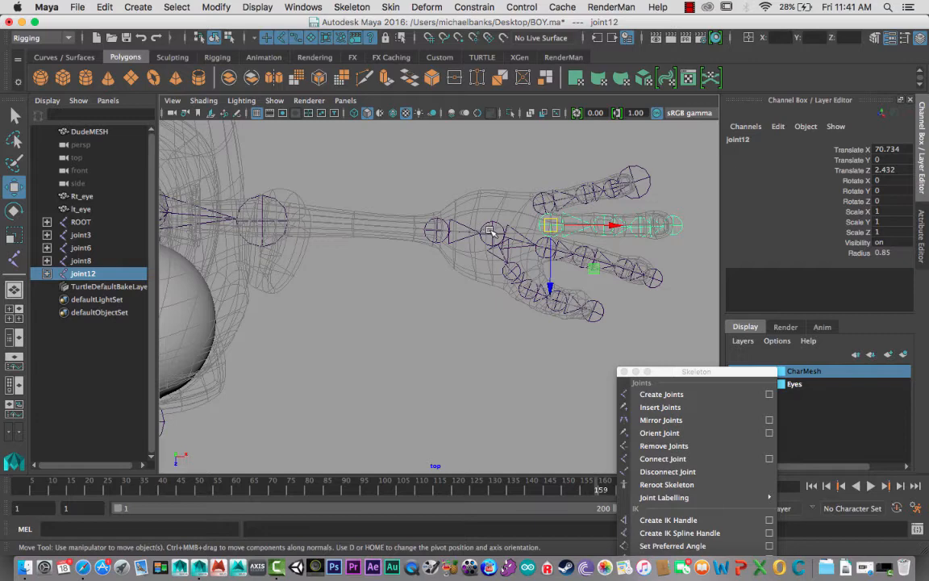
pyautogui.keyDown('shift'); pyautogui.click(490, 232); pyautogui.keyUp('shift')
pyautogui.press('p')
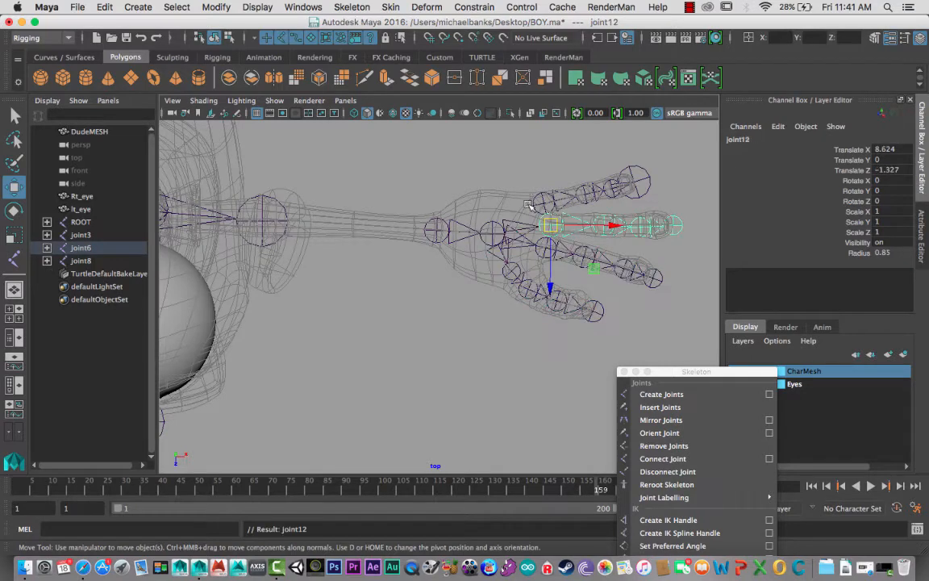
pyautogui.click(537, 204)
pyautogui.keyDown('shift'); pyautogui.click(492, 233); pyautogui.keyUp('shift')
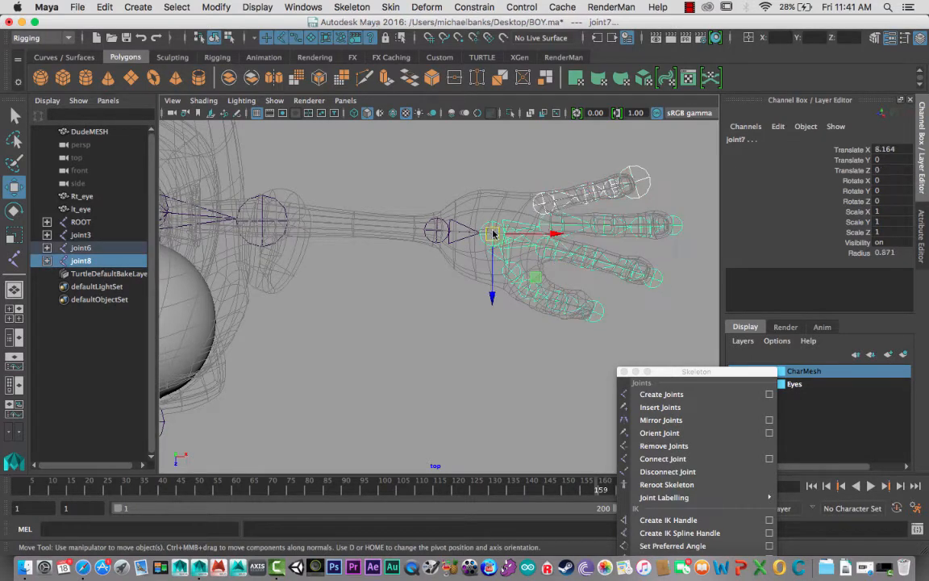
pyautogui.press('p')
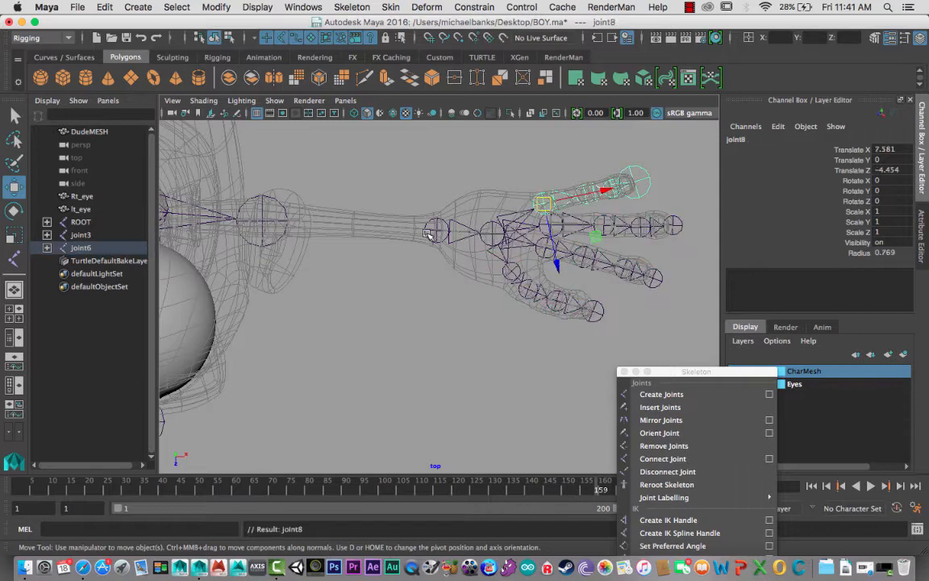
# - Parent the wrist joint with its whole hand chain to the elbow joint of the left arm
pyautogui.click(433, 232)
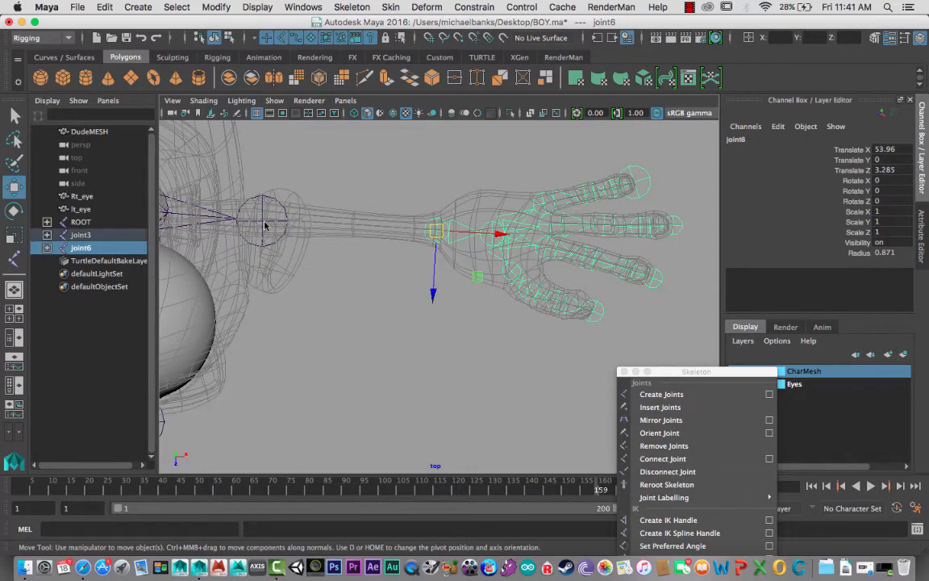
pyautogui.keyDown('shift'); pyautogui.click(239, 203); pyautogui.keyUp('shift')
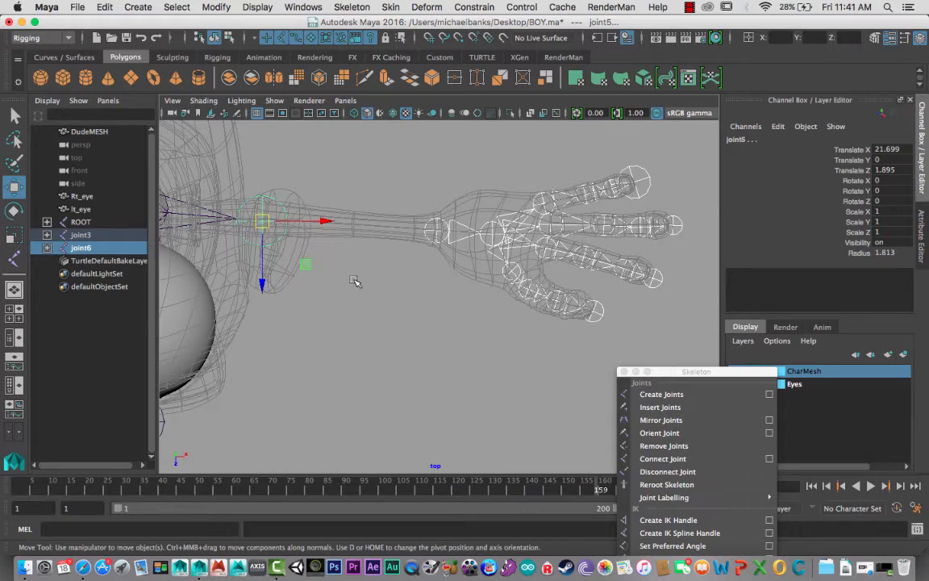
pyautogui.press('p')
pyautogui.keyDown('alt'); pyautogui.moveTo(327, 240); pyautogui.dragTo(335, 242); pyautogui.keyUp('alt')
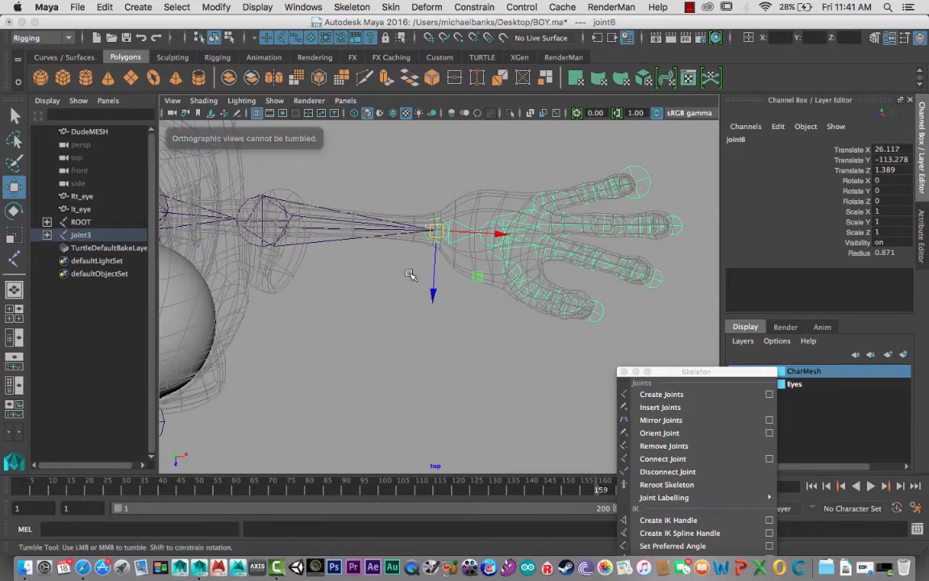
# - In the perspective view, raise the wrist joint and its hand chain from floor level to the height of the character's arm
pyautogui.press('space')
pyautogui.moveTo(402, 275); pyautogui.dragTo(367, 231)
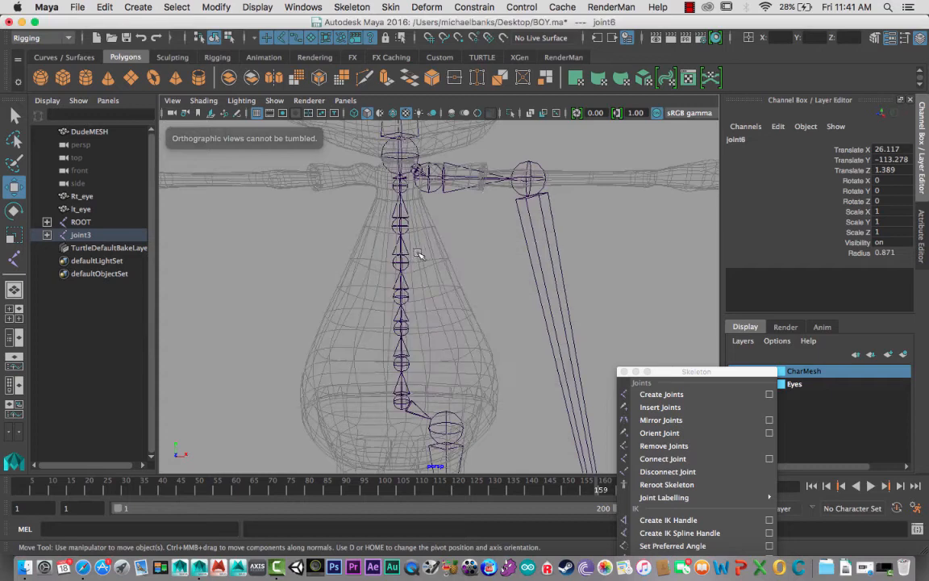
pyautogui.keyDown('alt'); pyautogui.moveTo(461, 258); pyautogui.dragTo(406, 244, button='middle'); pyautogui.keyUp('alt')
pyautogui.keyDown('alt'); pyautogui.moveTo(504, 274); pyautogui.dragTo(359, 264, button='right'); pyautogui.keyUp('alt')
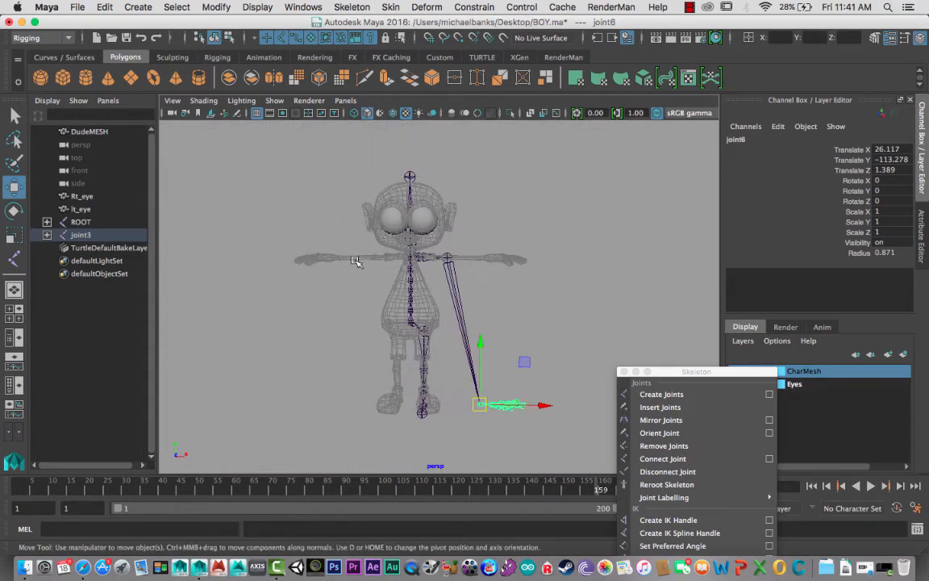
pyautogui.keyDown('alt'); pyautogui.moveTo(380, 294); pyautogui.dragTo(357, 237, button='middle'); pyautogui.keyUp('alt')
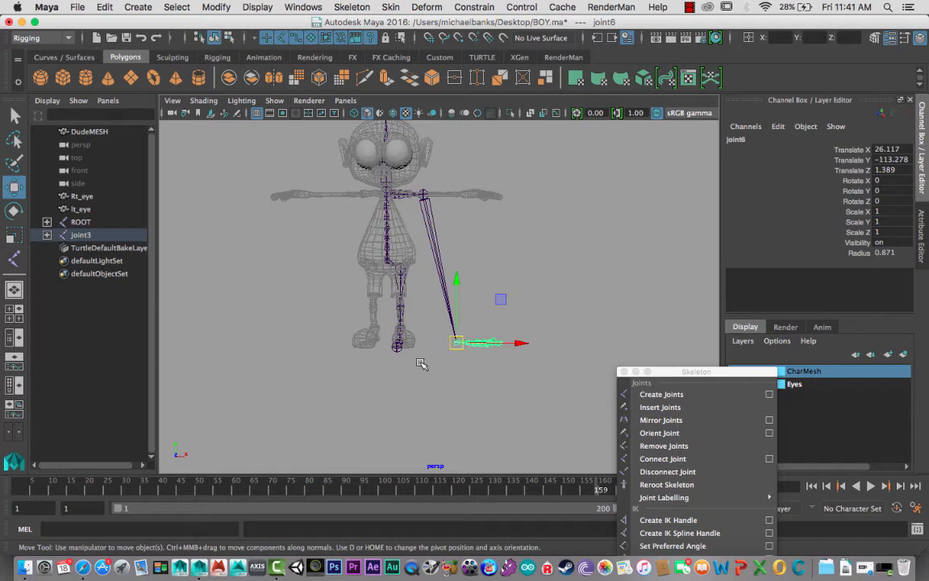
pyautogui.click(456, 282)
pyautogui.moveTo(478, 182); pyautogui.dragTo(492, 130)
# - Examine from several angles how the arm and finger joints sit inside the hand mesh
pyautogui.keyDown('alt'); pyautogui.moveTo(409, 322); pyautogui.dragTo(428, 387, button='middle'); pyautogui.keyUp('alt')
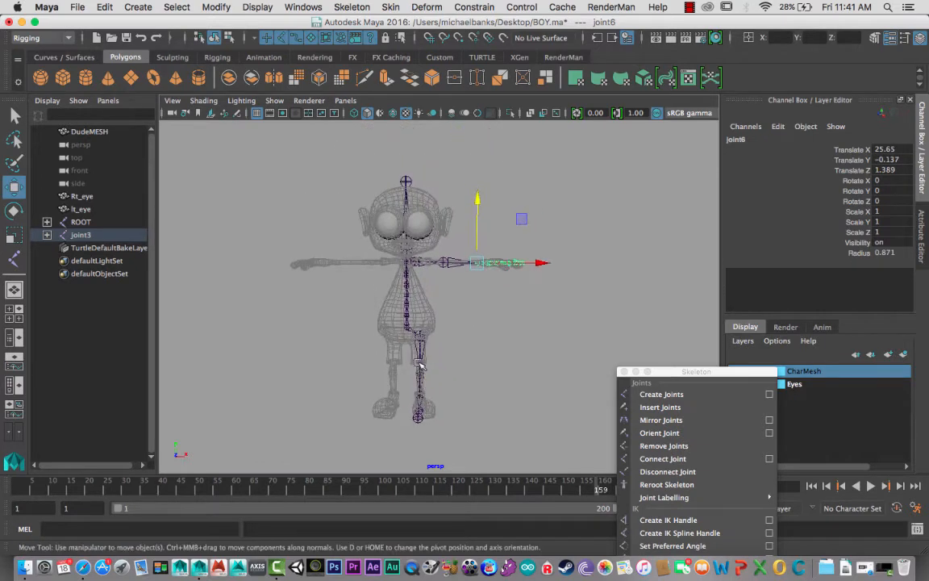
pyautogui.keyDown('alt'); pyautogui.moveTo(429, 388); pyautogui.dragTo(614, 436, button='right'); pyautogui.keyUp('alt')
pyautogui.keyDown('alt'); pyautogui.moveTo(400, 263); pyautogui.dragTo(357, 307, button='middle'); pyautogui.keyUp('alt')
pyautogui.keyDown('alt'); pyautogui.moveTo(357, 306); pyautogui.dragTo(413, 317); pyautogui.keyUp('alt')
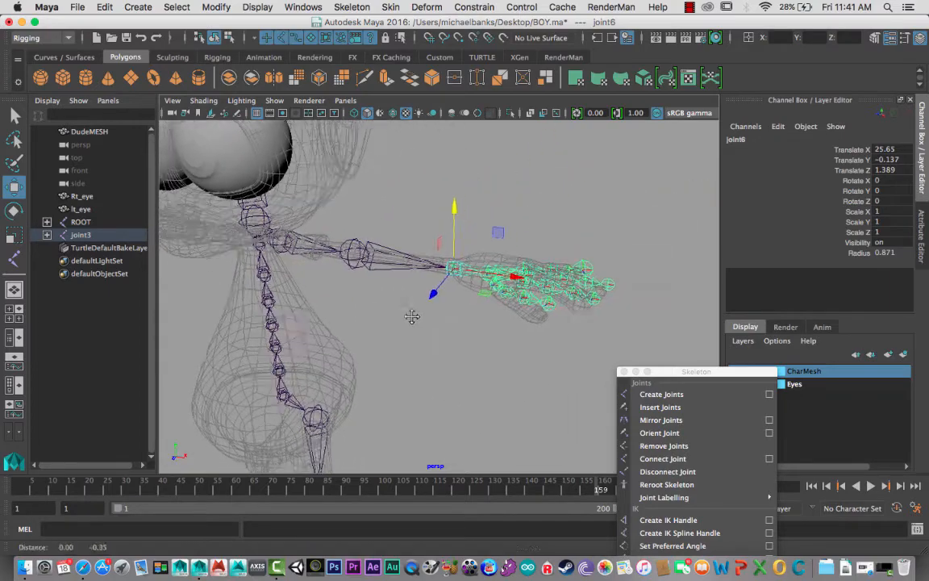
pyautogui.keyDown('alt'); pyautogui.moveTo(413, 317); pyautogui.dragTo(450, 348, button='right'); pyautogui.keyUp('alt')
pyautogui.keyDown('alt'); pyautogui.moveTo(450, 348); pyautogui.dragTo(415, 329); pyautogui.keyUp('alt')
pyautogui.keyDown('alt'); pyautogui.moveTo(415, 329); pyautogui.dragTo(446, 353, button='right'); pyautogui.keyUp('alt')
pyautogui.keyDown('alt'); pyautogui.moveTo(446, 352); pyautogui.dragTo(450, 362); pyautogui.keyUp('alt')
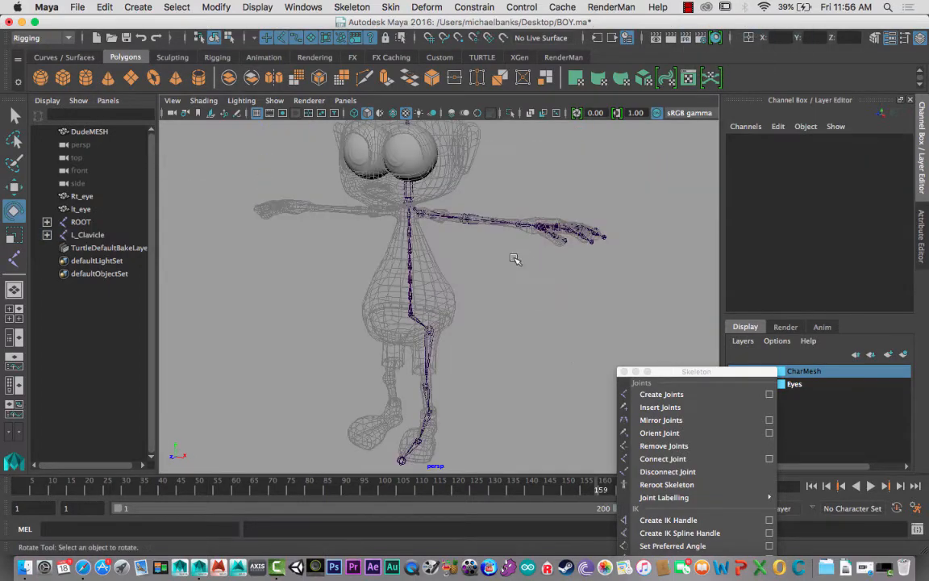
pyautogui.keyDown('alt'); pyautogui.moveTo(519, 259); pyautogui.dragTo(682, 324, button='right'); pyautogui.keyUp('alt')
pyautogui.keyDown('alt'); pyautogui.moveTo(490, 266); pyautogui.dragTo(513, 247); pyautogui.keyUp('alt')
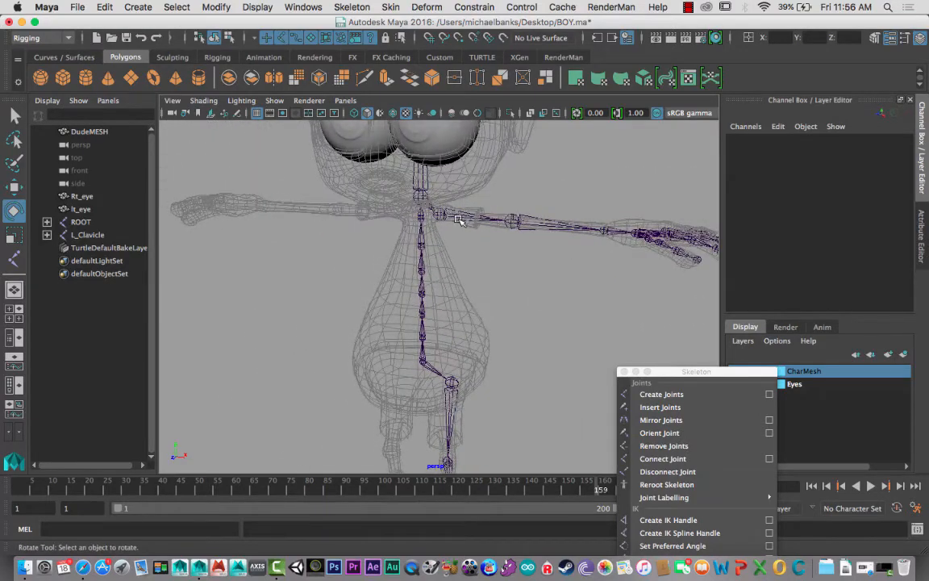
pyautogui.keyDown('alt'); pyautogui.moveTo(566, 259); pyautogui.dragTo(535, 231); pyautogui.keyUp('alt')
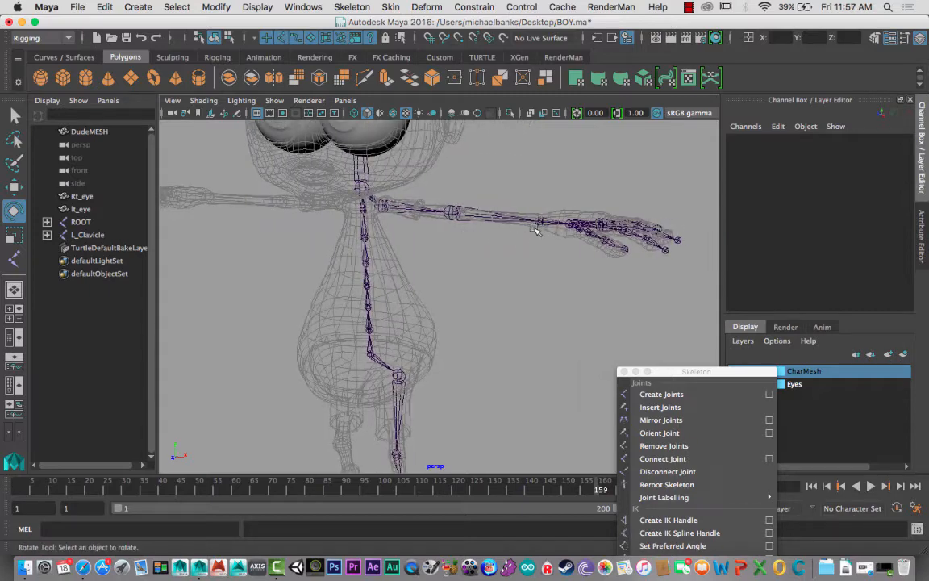
# - Check the joint names along the left arm, from the shoulder down to the palm
pyautogui.click(382, 207)
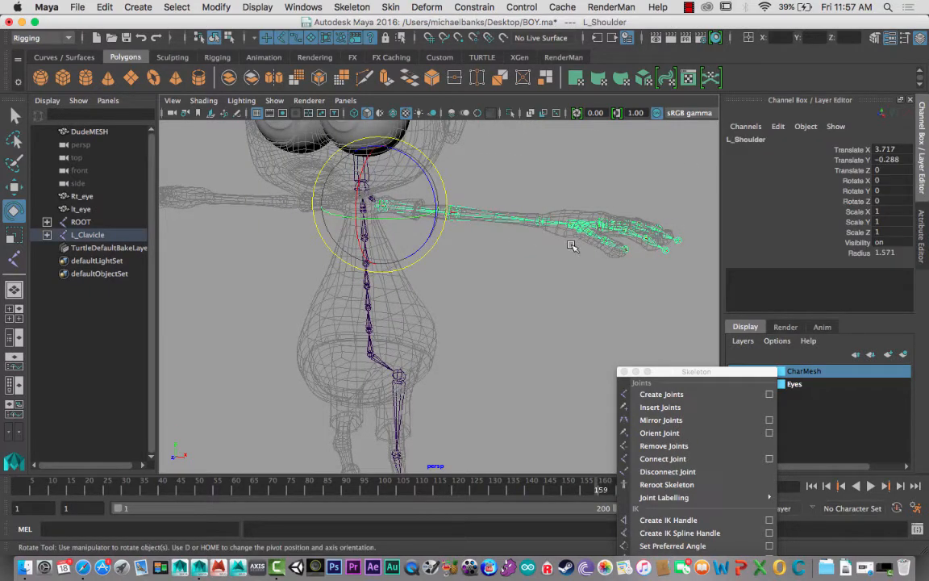
pyautogui.press('Down')
pyautogui.press('Down')
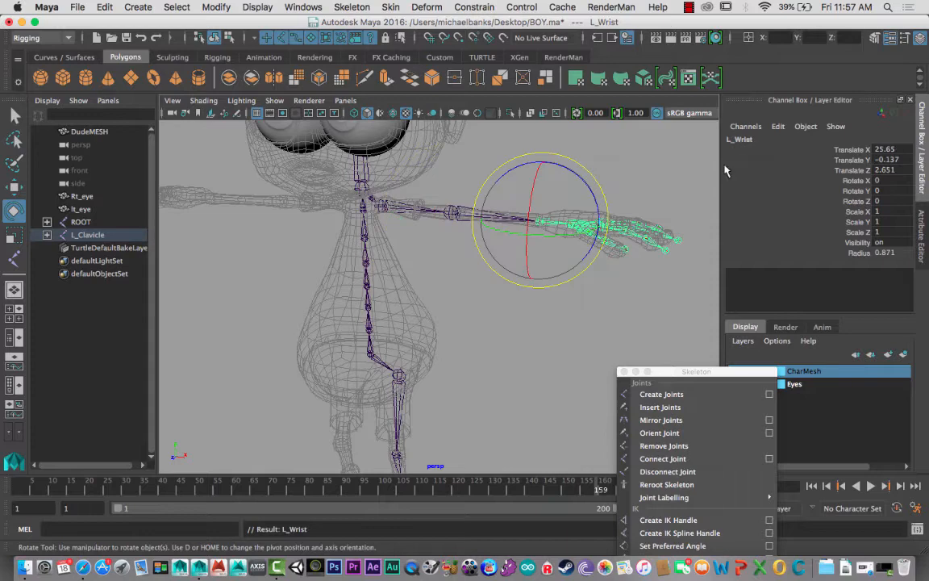
pyautogui.press('Down')
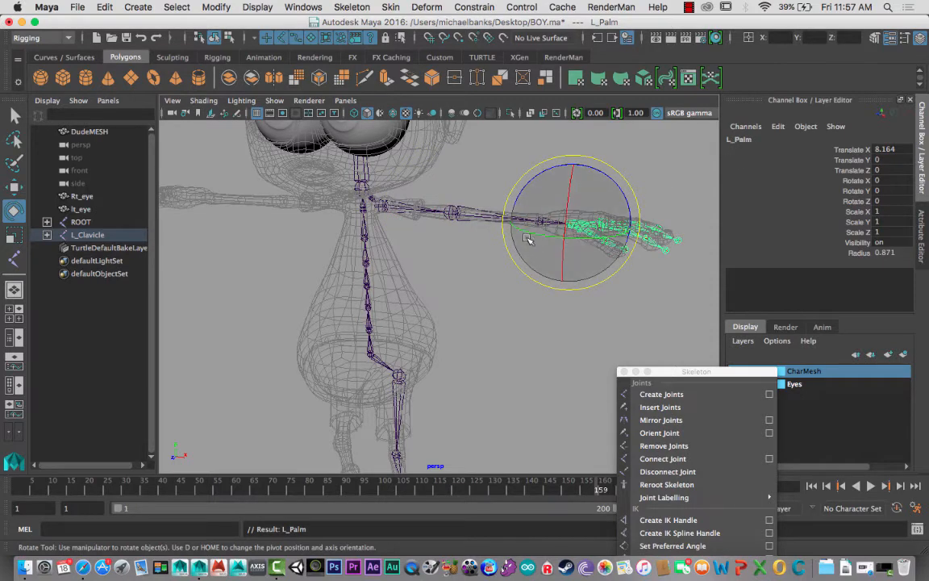
# - Check the joint names along the middle and index finger chains, from the knuckles to the end joints
pyautogui.keyDown('alt'); pyautogui.moveTo(528, 238); pyautogui.dragTo(454, 295); pyautogui.keyUp('alt')
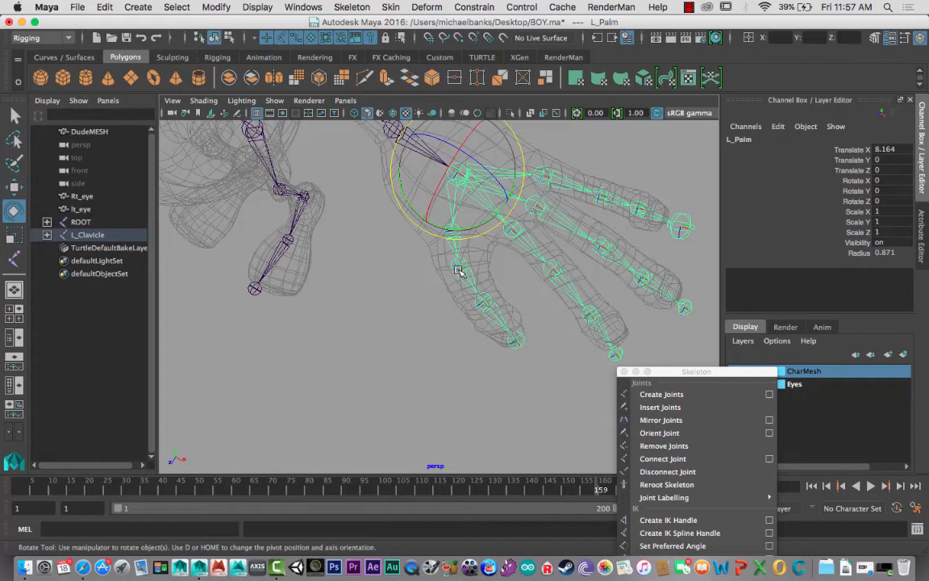
pyautogui.click(516, 230)
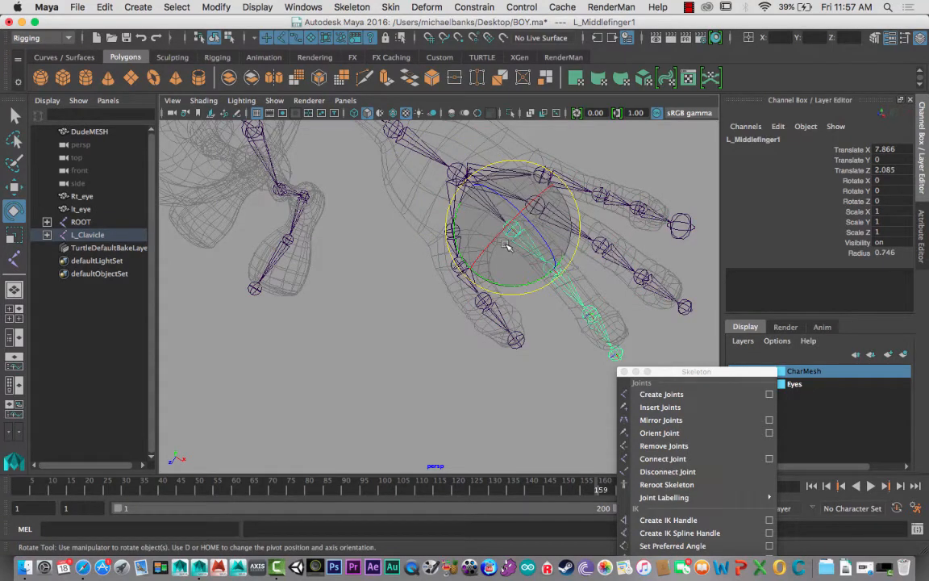
pyautogui.press('Down')
pyautogui.press('Down')
pyautogui.press('Down')
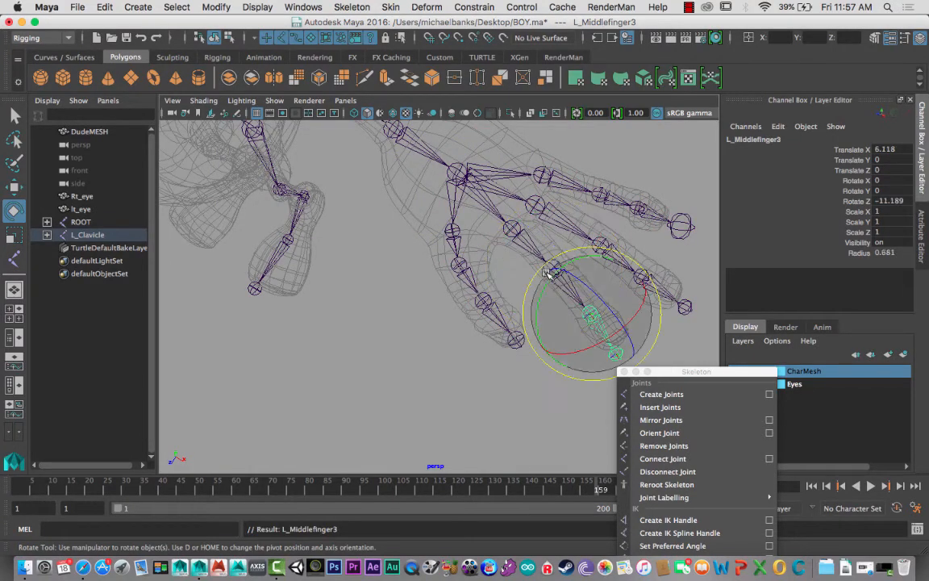
pyautogui.click(535, 212)
pyautogui.press('Down')
pyautogui.press('Down')
pyautogui.press('Down')
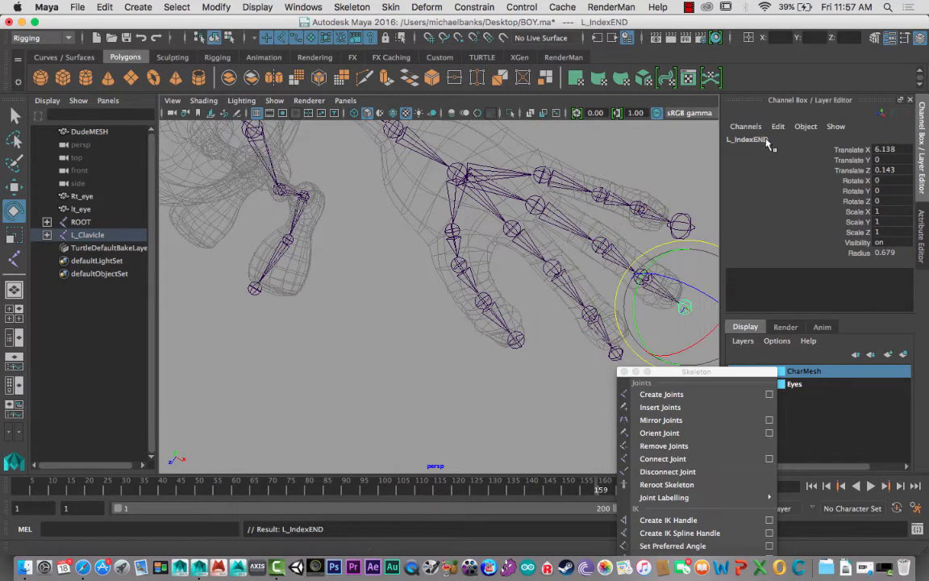
# - Check the names of the left shoulder and clavicle joints
pyautogui.keyDown('alt'); pyautogui.moveTo(581, 211); pyautogui.dragTo(513, 249); pyautogui.keyUp('alt')
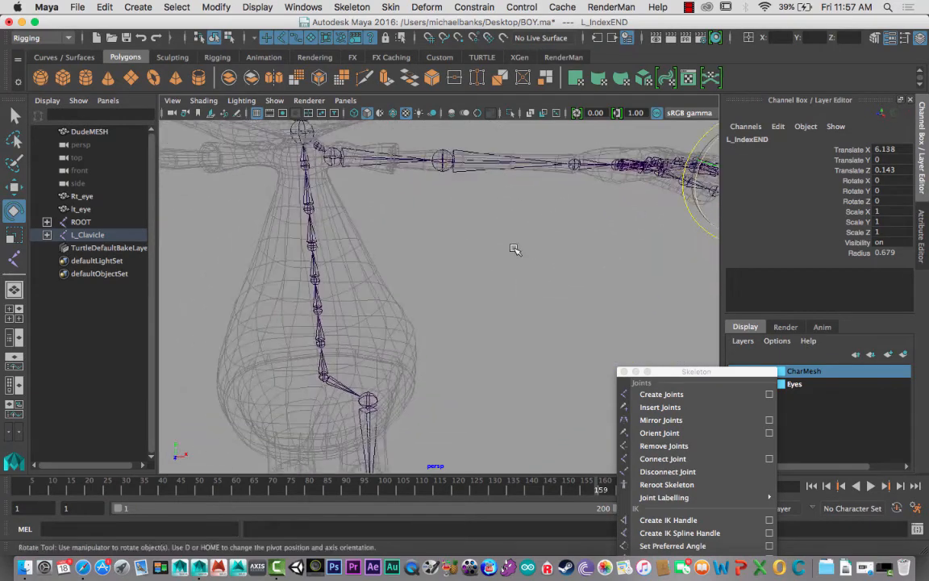
pyautogui.click(336, 159)
pyautogui.keyDown('alt'); pyautogui.moveTo(331, 166); pyautogui.dragTo(372, 228); pyautogui.keyUp('alt')
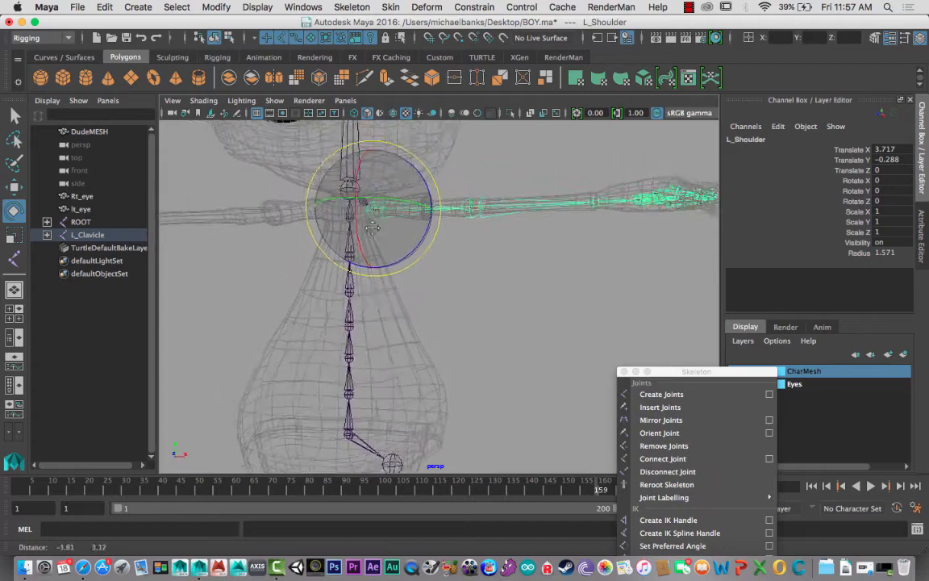
pyautogui.keyDown('alt'); pyautogui.moveTo(372, 229); pyautogui.dragTo(622, 290, button='right'); pyautogui.keyUp('alt')
pyautogui.keyDown('alt'); pyautogui.moveTo(621, 290); pyautogui.dragTo(326, 191, button='middle'); pyautogui.keyUp('alt')
pyautogui.keyDown('alt'); pyautogui.moveTo(326, 191); pyautogui.dragTo(270, 217); pyautogui.keyUp('alt')
pyautogui.click(344, 182)
pyautogui.click(382, 176)
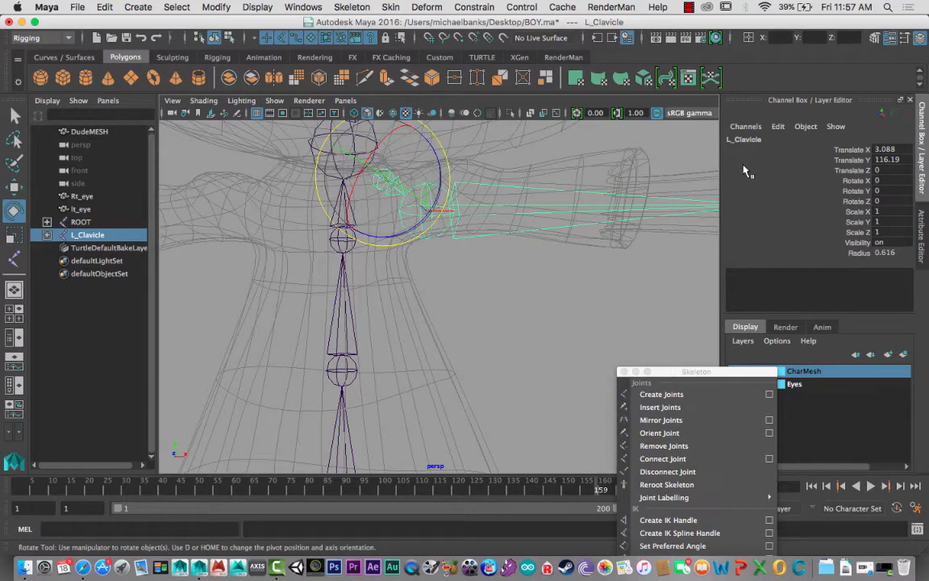
# - Parent L_Clavicle with the left arm chain to the upper spine joint SPine6
pyautogui.keyDown('alt'); pyautogui.moveTo(313, 230); pyautogui.dragTo(350, 236); pyautogui.keyUp('alt')
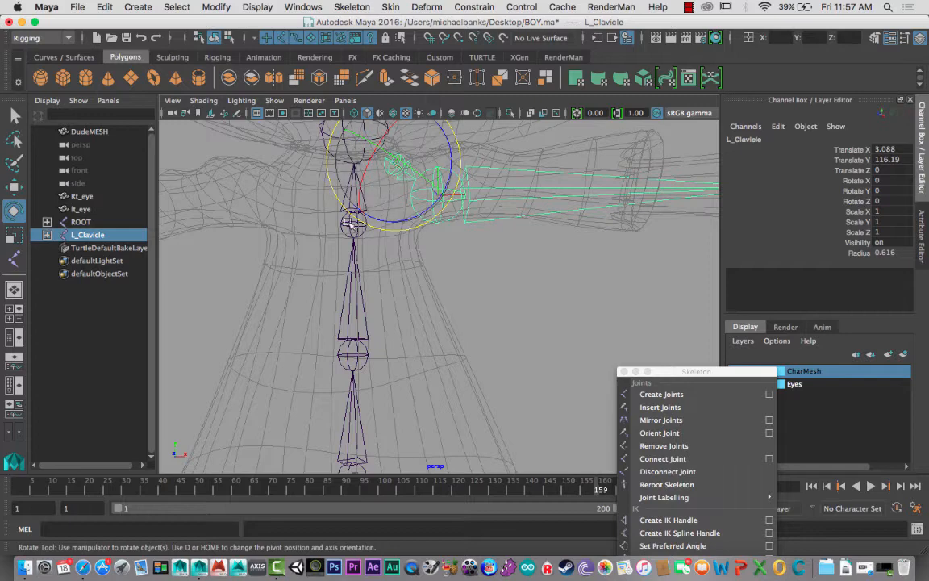
pyautogui.click(349, 231)
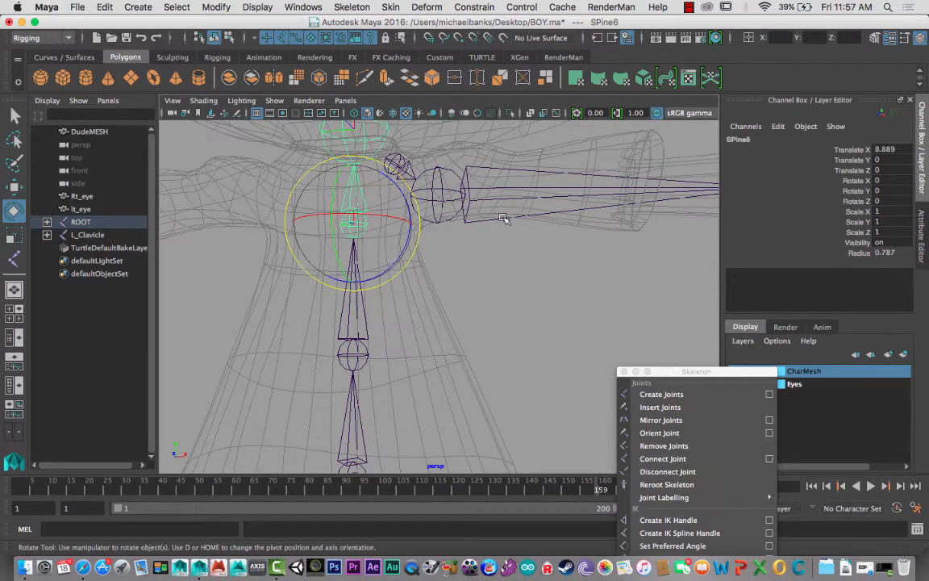
pyautogui.click(399, 168)
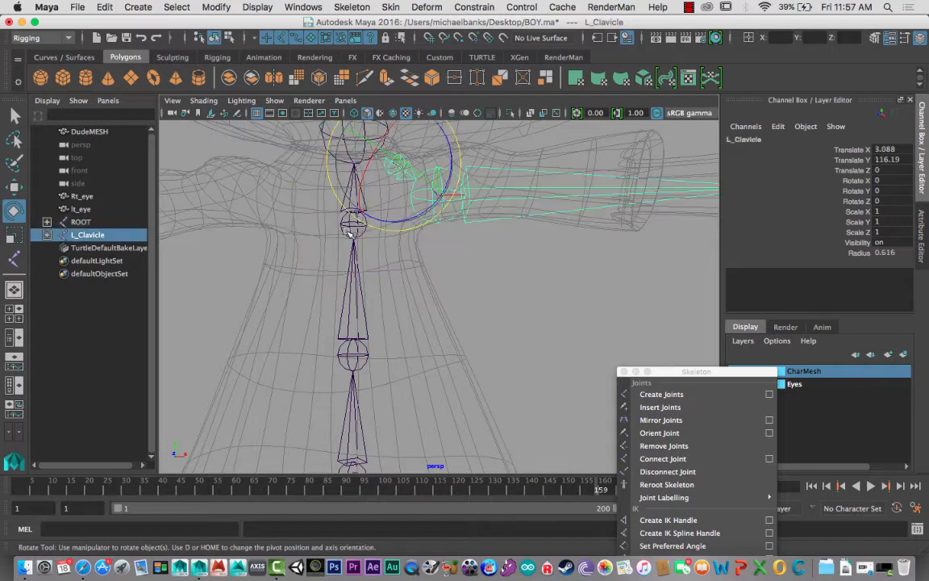
pyautogui.click(349, 234)
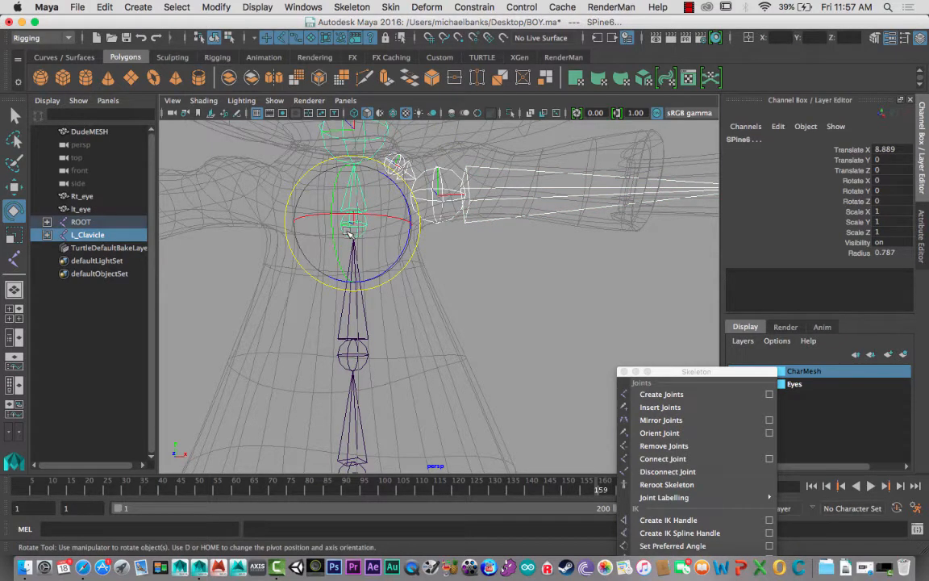
pyautogui.press('p')
pyautogui.scroll(3, 390, 251)
pyautogui.scroll(-15, 390, 253)
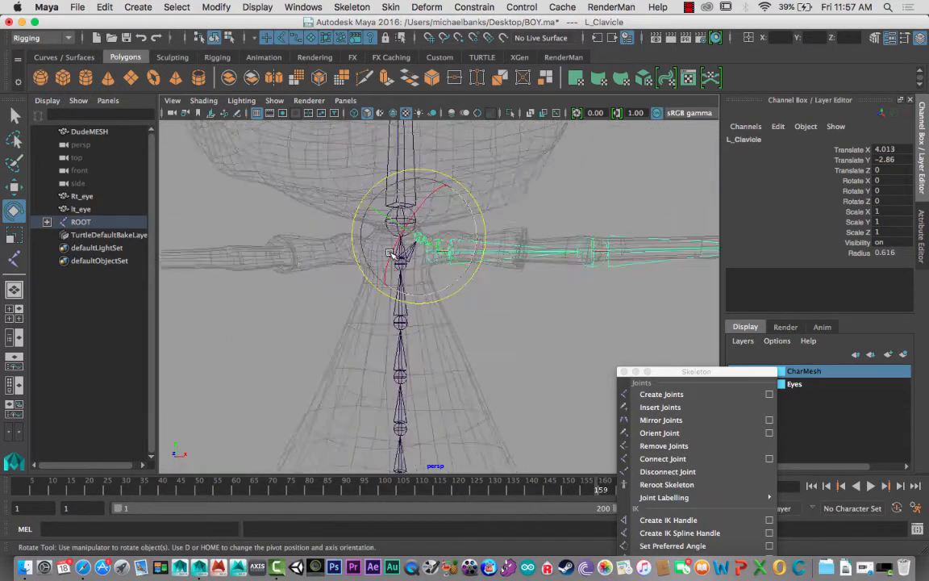
# - Mirror the left leg chain from L_Hip across YZ with Behavior, replacing the L_ name prefix with R_
pyautogui.keyDown('alt'); pyautogui.moveTo(382, 338); pyautogui.dragTo(358, 238, button='middle'); pyautogui.keyUp('alt')
pyautogui.keyDown('alt'); pyautogui.moveTo(345, 278); pyautogui.dragTo(344, 288); pyautogui.keyUp('alt')
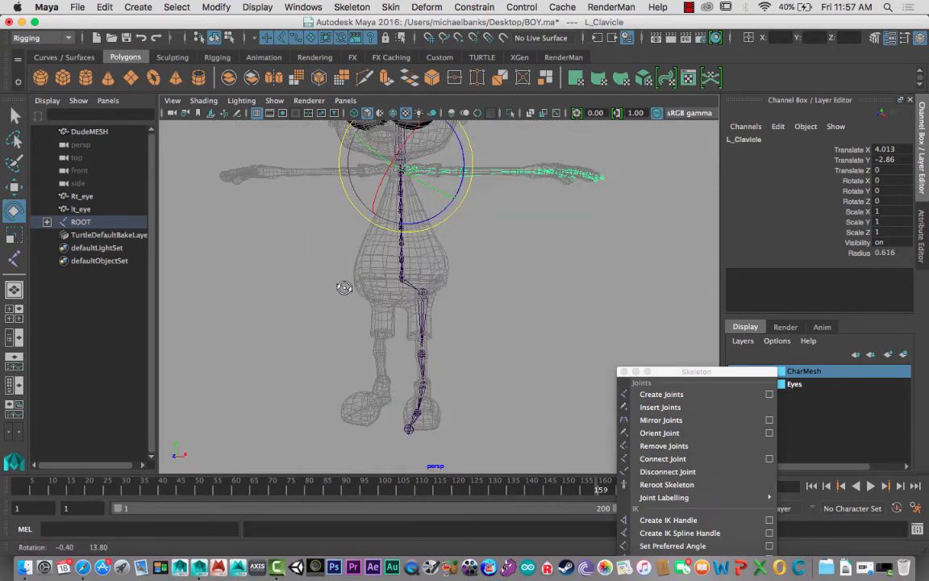
pyautogui.moveTo(674, 375); pyautogui.dragTo(704, 195)
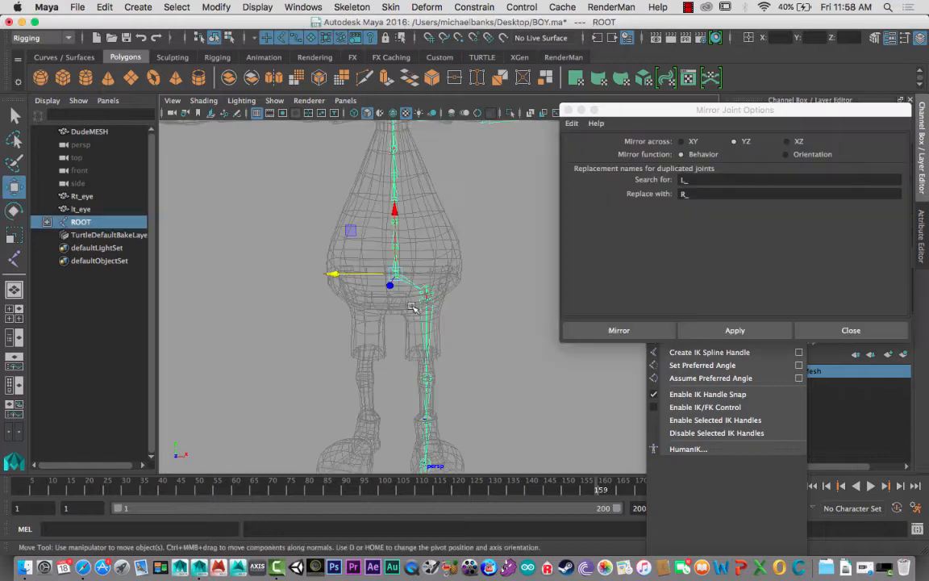
pyautogui.click(425, 299)
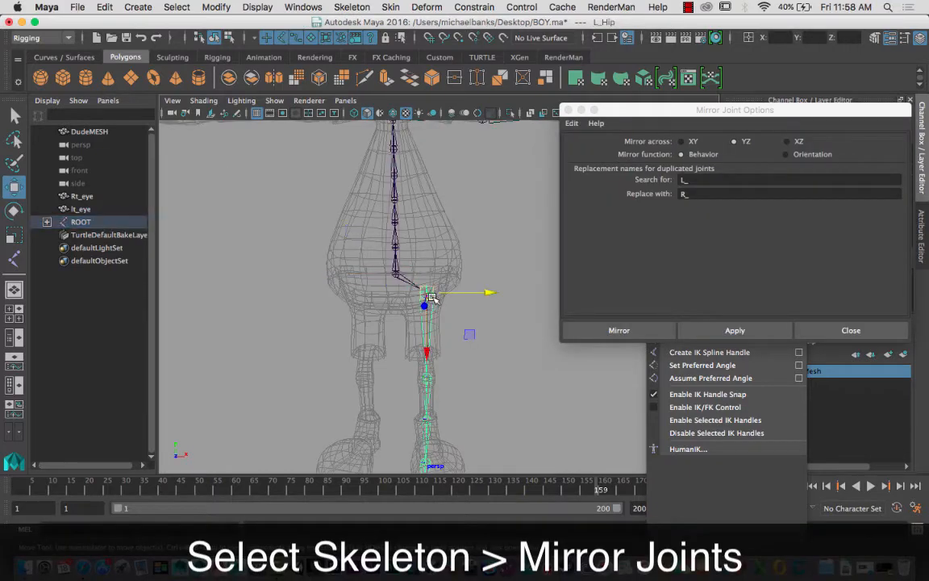
pyautogui.keyDown('alt'); pyautogui.moveTo(388, 314); pyautogui.dragTo(346, 312); pyautogui.keyUp('alt')
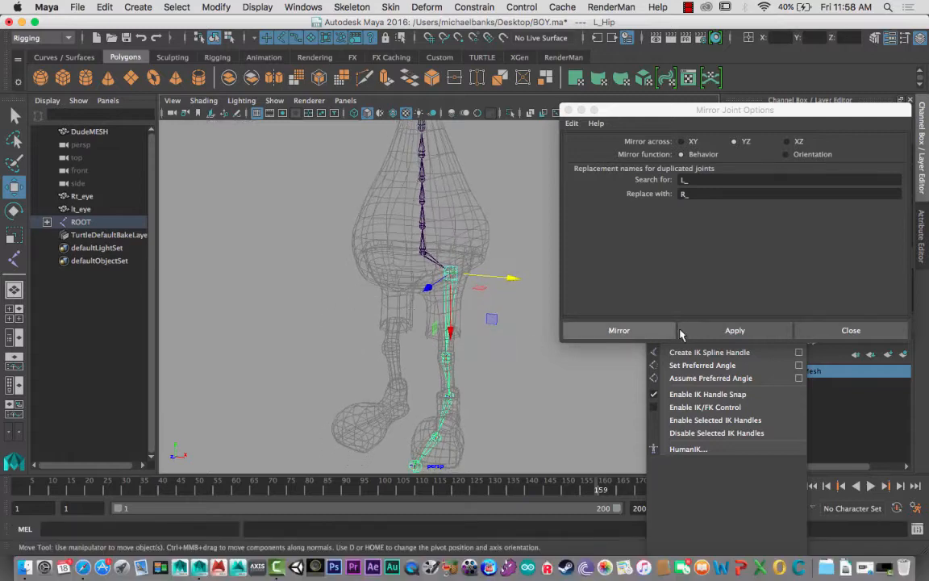
pyautogui.click(735, 330)
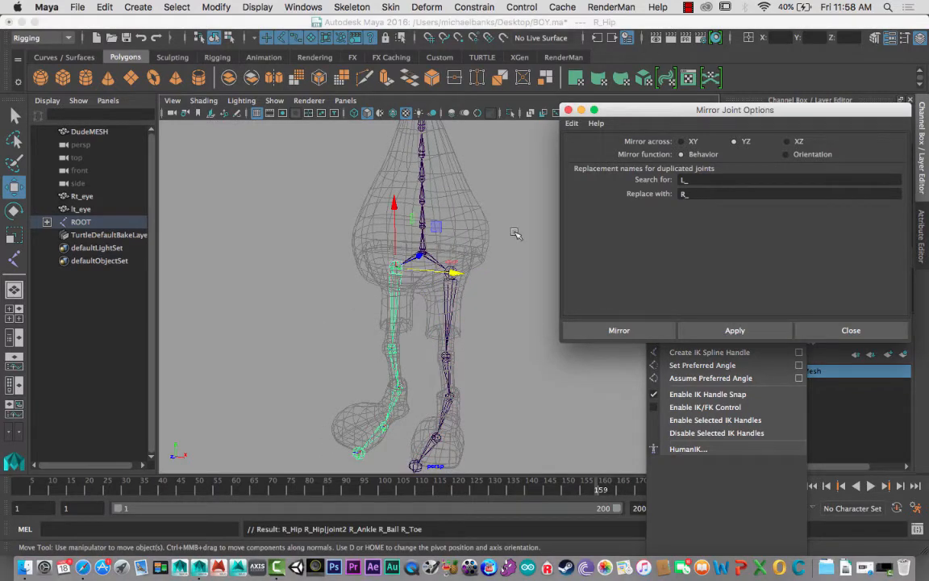
# - Rename the left knee joint as L_Knee
pyautogui.moveTo(607, 111); pyautogui.dragTo(566, 364)
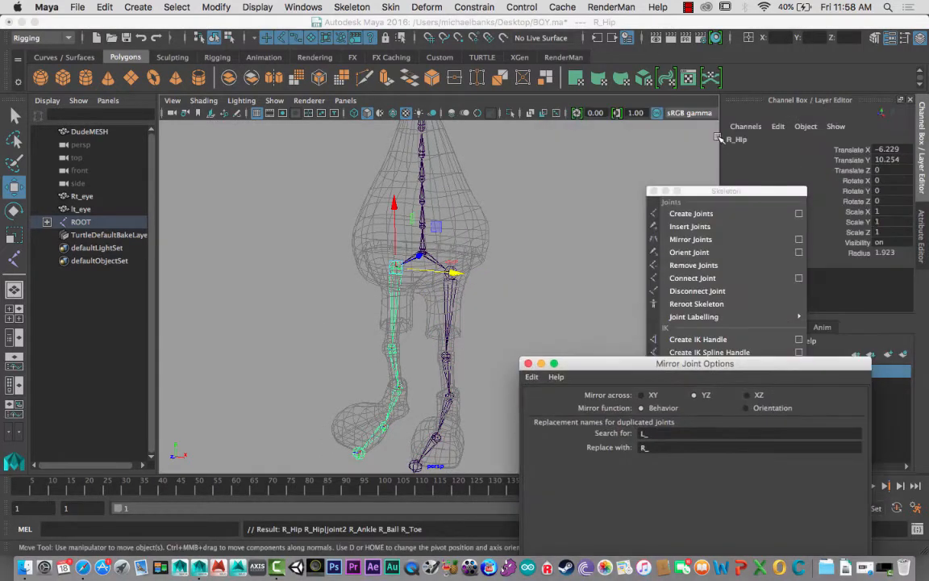
pyautogui.click(396, 332)
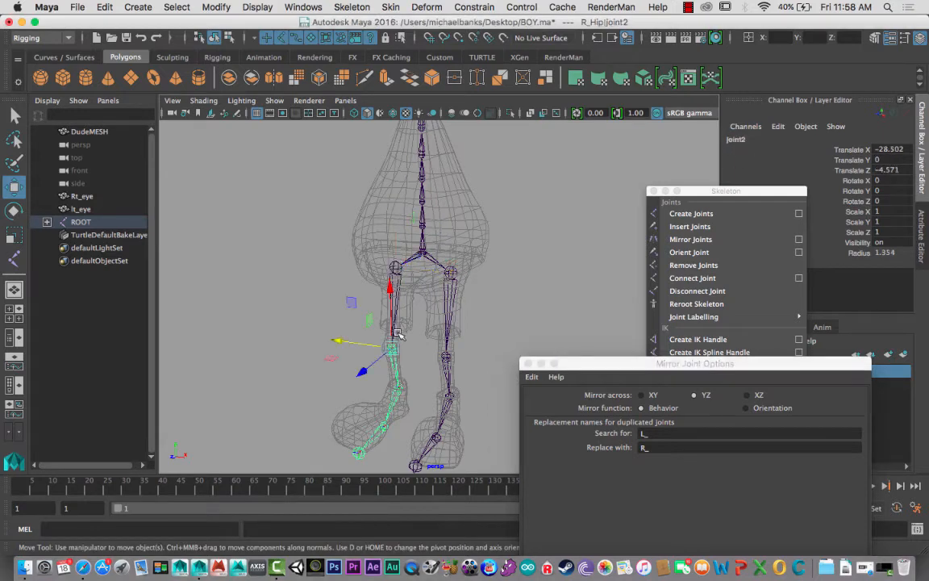
pyautogui.click(443, 357)
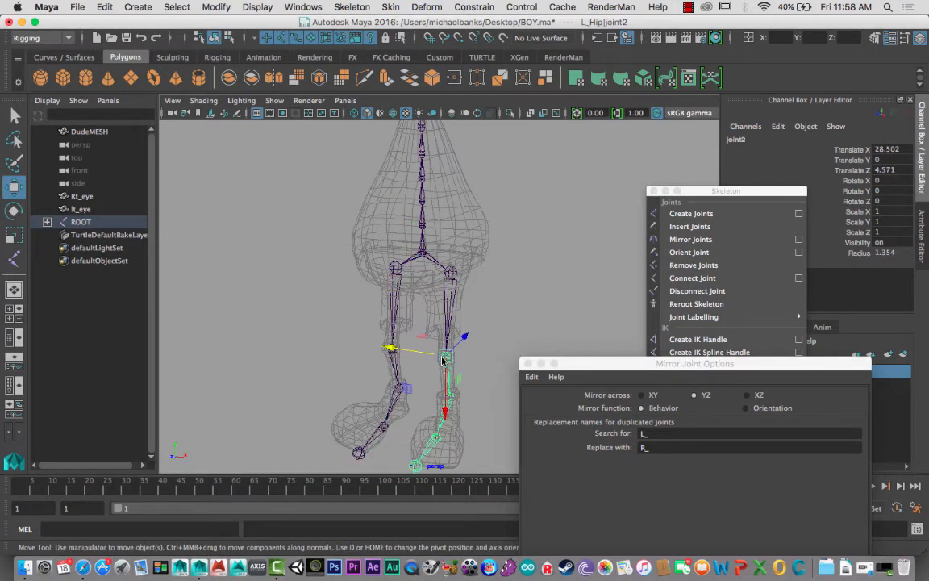
pyautogui.doubleClick(738, 140)
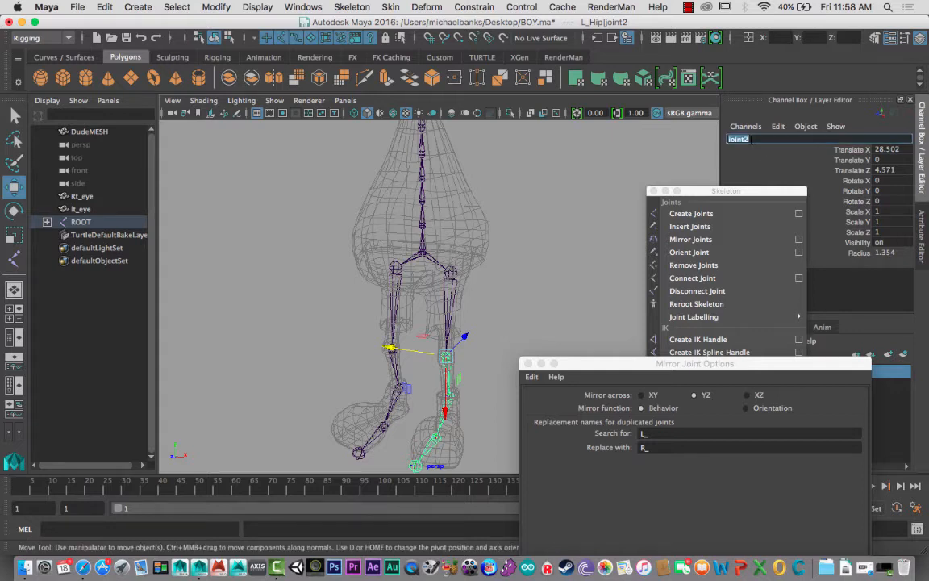
pyautogui.write('L_Knee')
pyautogui.press('Return')
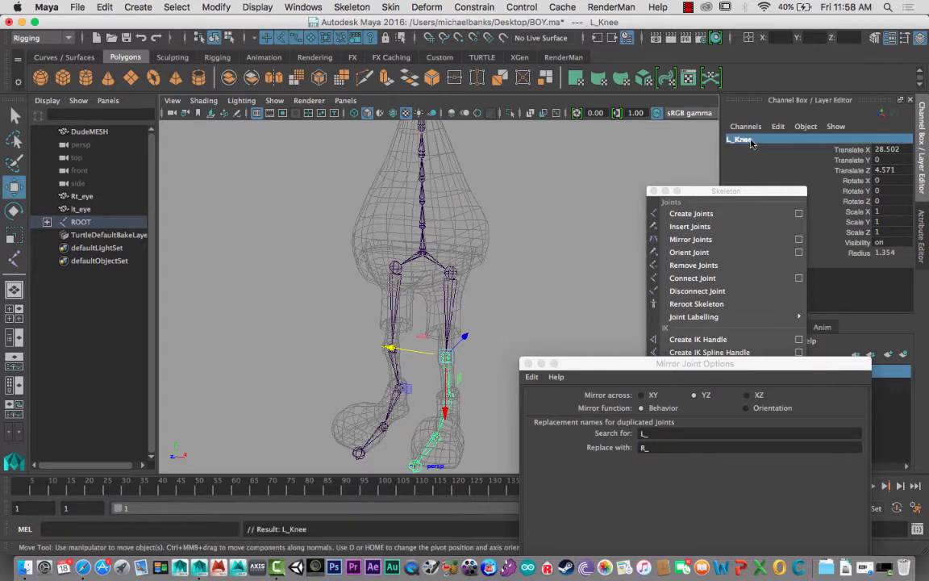
# - Rename the mirrored right knee joint as R_Knee and check the names of both ankle joints
pyautogui.click(395, 353)
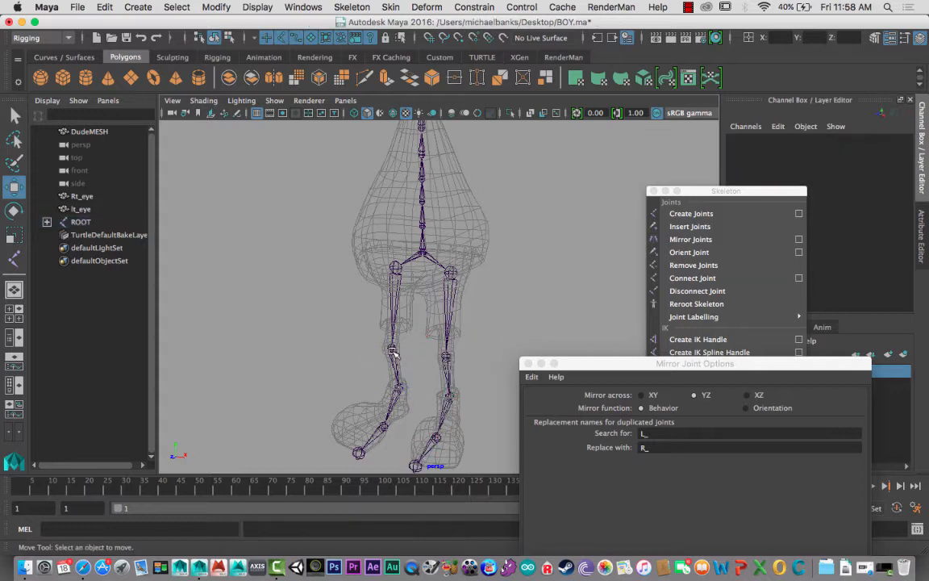
pyautogui.click(393, 350)
pyautogui.doubleClick(751, 142)
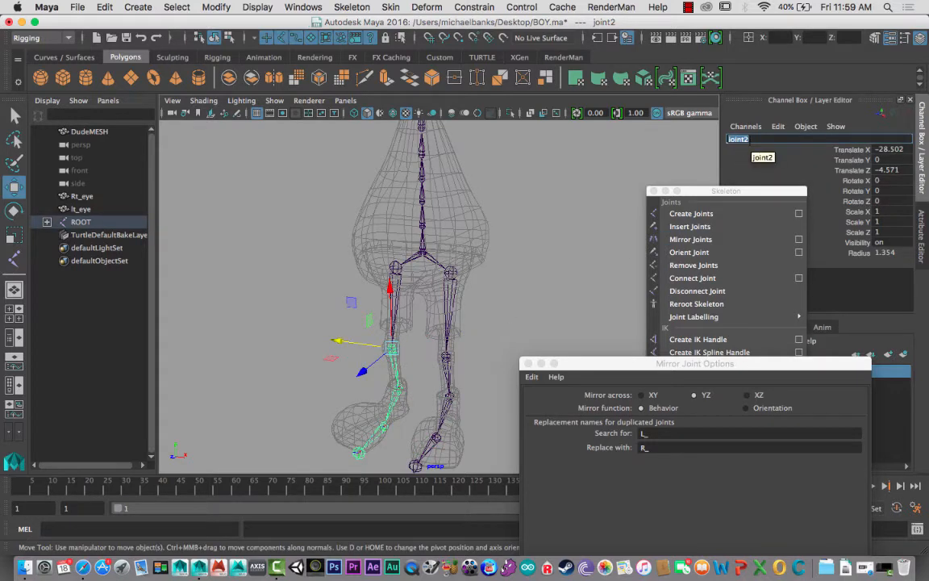
pyautogui.write('R_Knee')
pyautogui.press('Return')
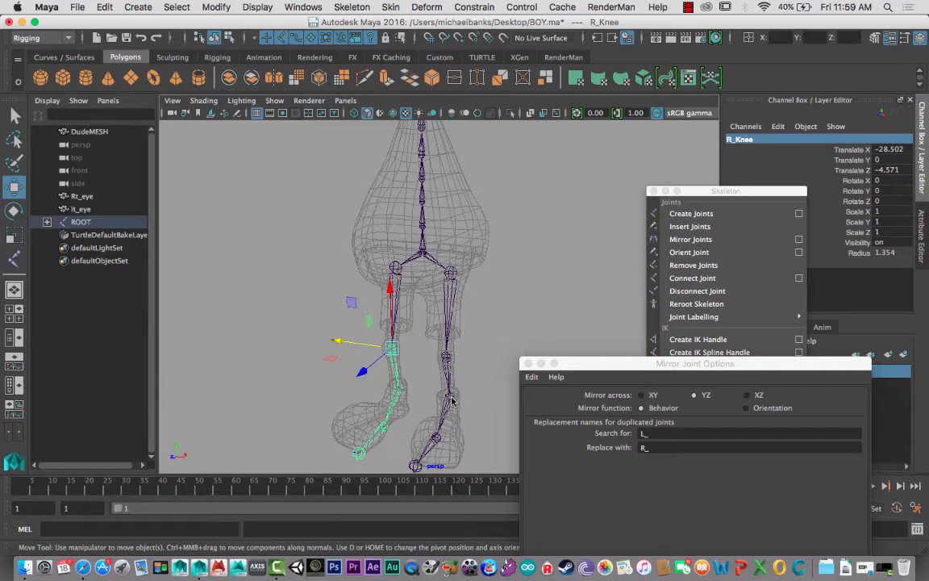
pyautogui.click(450, 395)
pyautogui.click(396, 396)
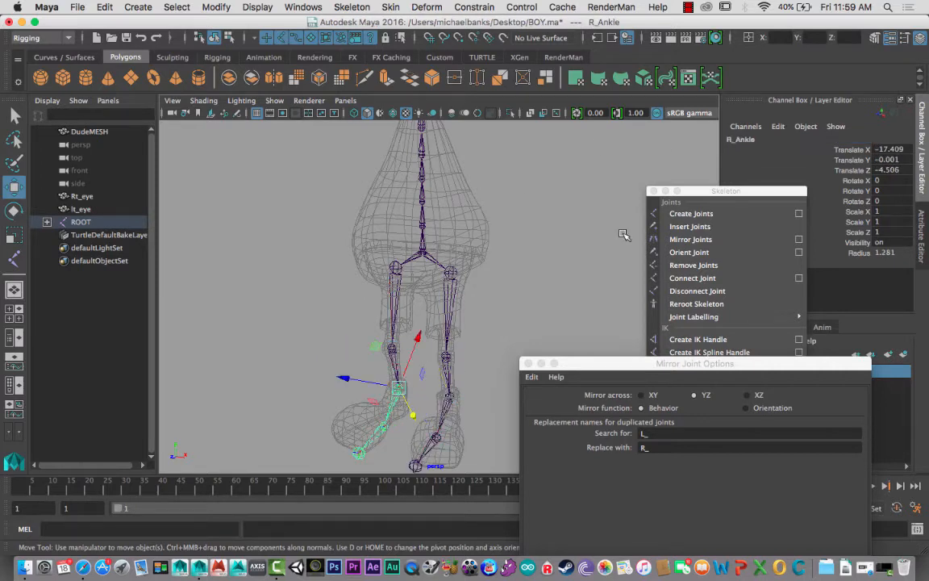
# - Mirror the left arm chain from L_Clavicle across YZ with Behavior, replacing L_ with R_ in the joint names
pyautogui.keyDown('alt'); pyautogui.moveTo(467, 203); pyautogui.dragTo(428, 321, button='middle'); pyautogui.keyUp('alt')
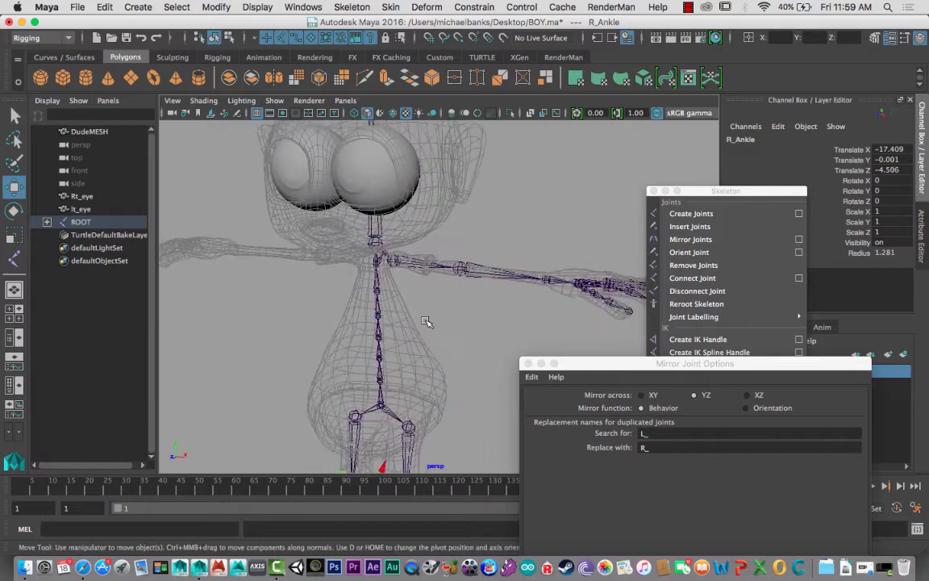
pyautogui.moveTo(375, 288)
pyautogui.keyDown('alt'); pyautogui.mouseDown()
pyautogui.moveTo(382, 259)
pyautogui.moveTo(388, 286)
pyautogui.mouseUp(); pyautogui.keyUp('alt')
pyautogui.keyDown('alt'); pyautogui.moveTo(388, 286); pyautogui.dragTo(420, 330, button='right'); pyautogui.keyUp('alt')
pyautogui.keyDown('alt'); pyautogui.moveTo(419, 330); pyautogui.dragTo(345, 225); pyautogui.keyUp('alt')
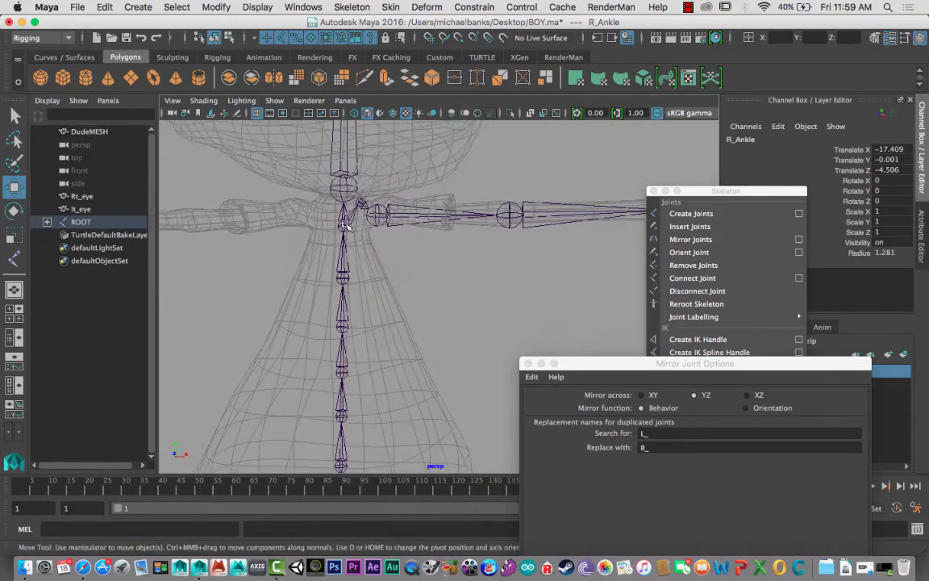
pyautogui.click(361, 207)
pyautogui.keyDown('alt'); pyautogui.moveTo(353, 287); pyautogui.dragTo(379, 266, button='middle'); pyautogui.keyUp('alt')
pyautogui.keyDown('alt'); pyautogui.moveTo(379, 266); pyautogui.dragTo(244, 213, button='right'); pyautogui.keyUp('alt')
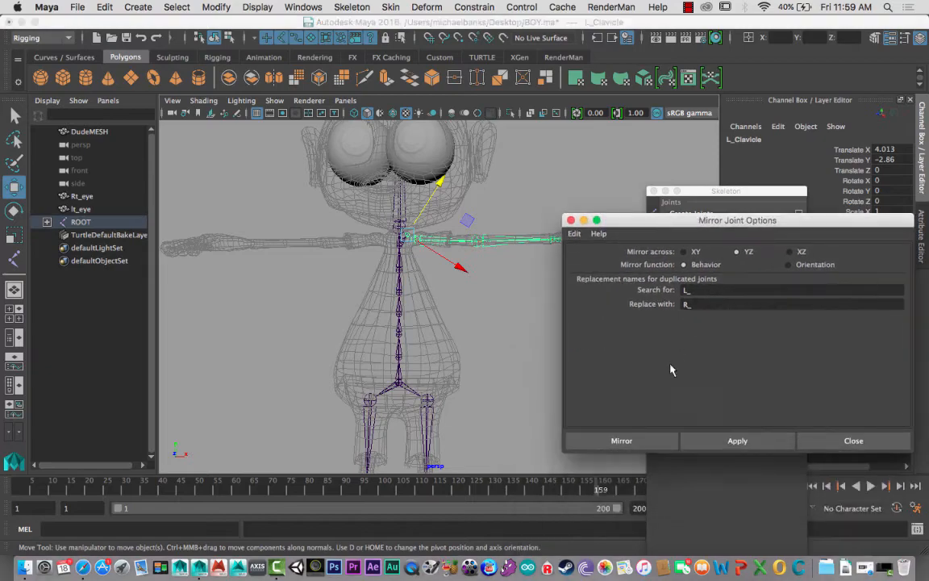
pyautogui.click(706, 439)
# - Check the name of the mirrored right shoulder joint and put away the mirror settings
pyautogui.moveTo(349, 255)
pyautogui.keyDown('alt'); pyautogui.mouseDown()
pyautogui.moveTo(331, 286)
pyautogui.moveTo(371, 219)
pyautogui.moveTo(400, 269)
pyautogui.moveTo(354, 242)
pyautogui.mouseUp(); pyautogui.keyUp('alt')
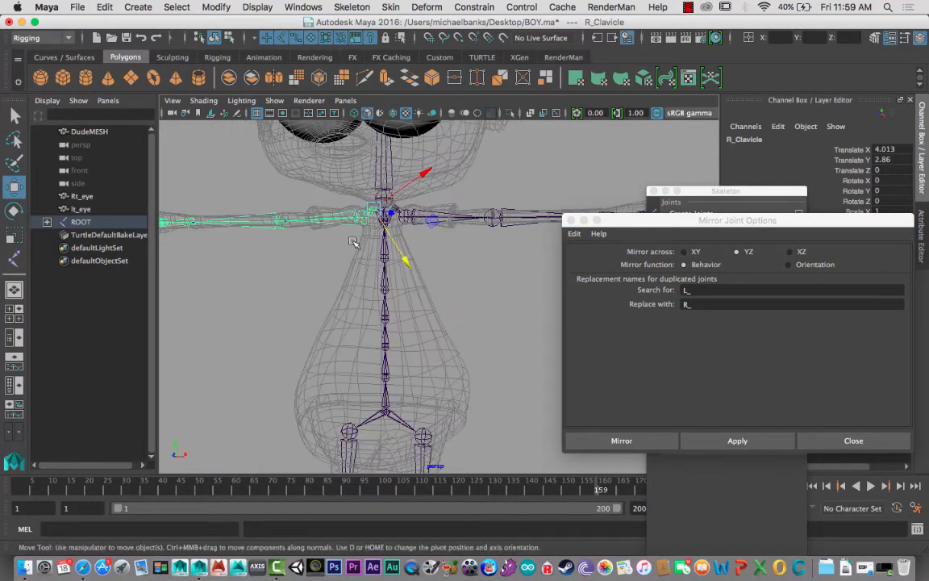
pyautogui.click(362, 221)
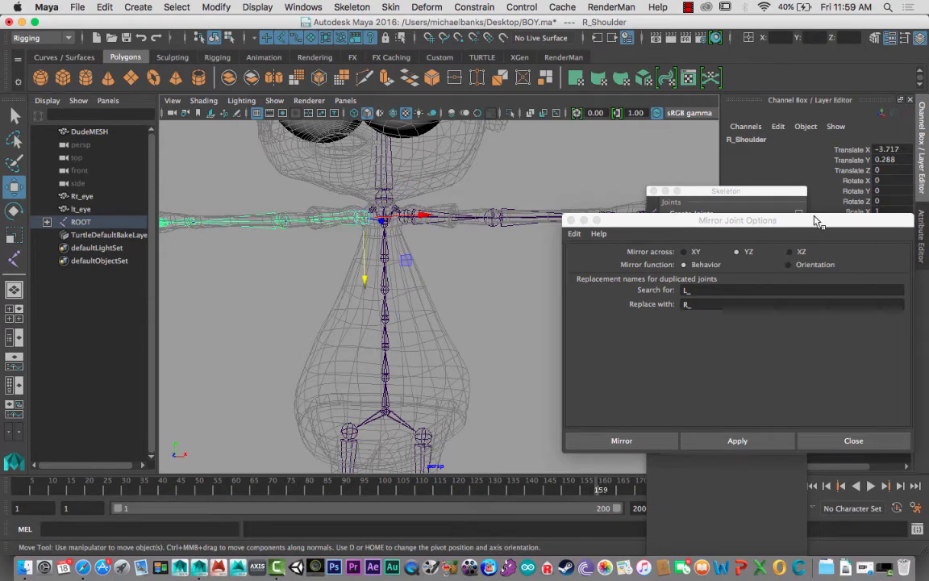
pyautogui.moveTo(817, 222); pyautogui.dragTo(729, 196)
pyautogui.click(482, 195)
pyautogui.keyDown('alt'); pyautogui.moveTo(475, 301); pyautogui.dragTo(427, 312); pyautogui.keyUp('alt')
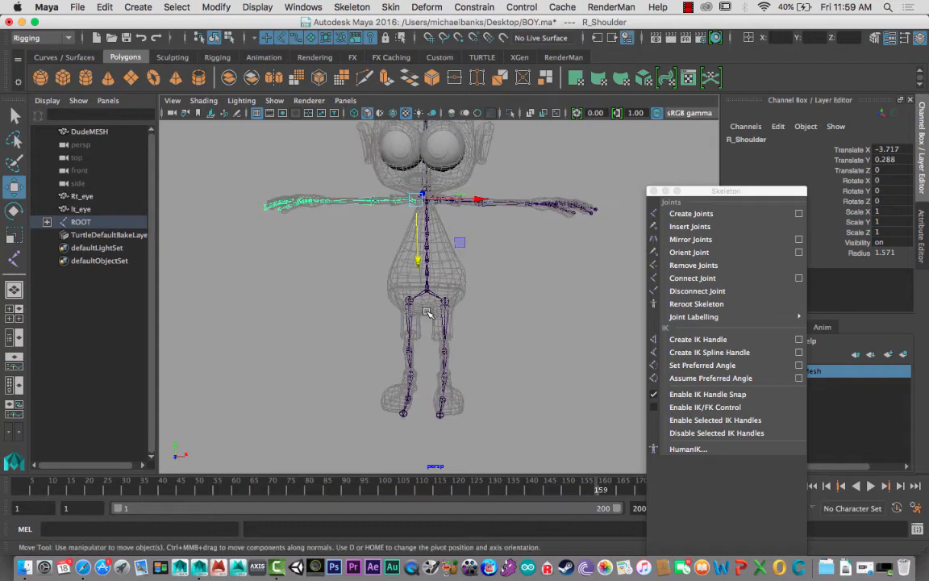
# - Try to orient the whole skeleton from ROOT with primary axis X, secondary axis Y and +Y world orientation, including child joints
pyautogui.keyDown('alt'); pyautogui.moveTo(470, 307); pyautogui.dragTo(424, 302, button='right'); pyautogui.keyUp('alt')
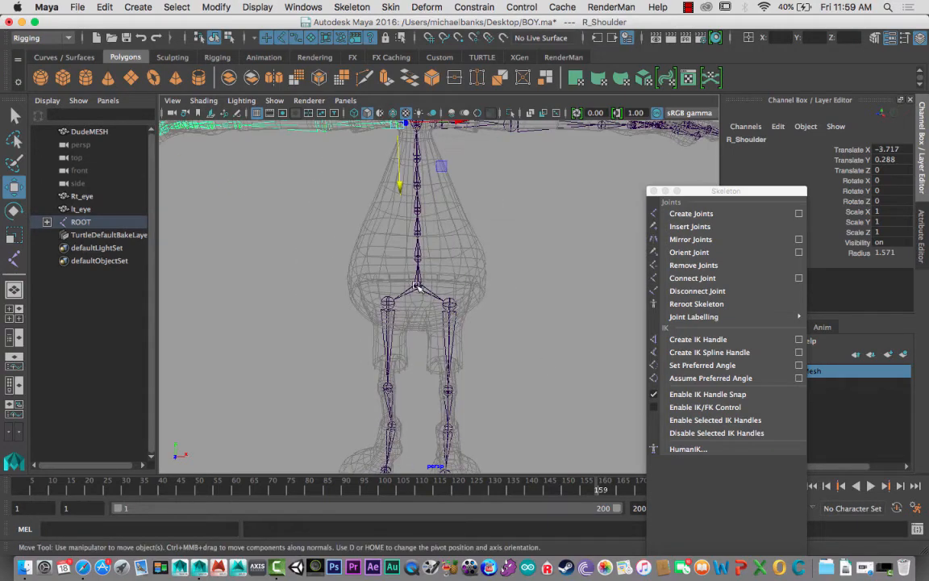
pyautogui.click(417, 287)
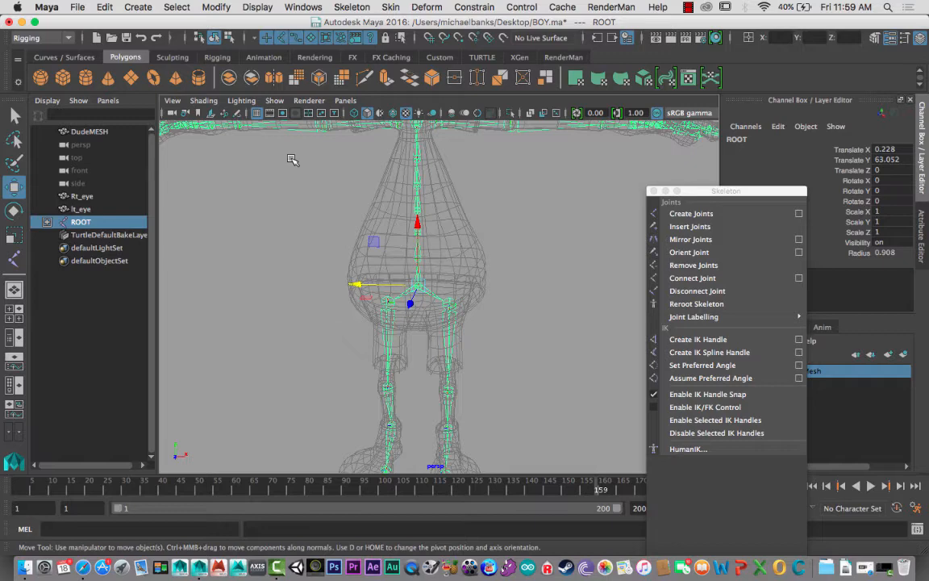
pyautogui.click(352, 8)
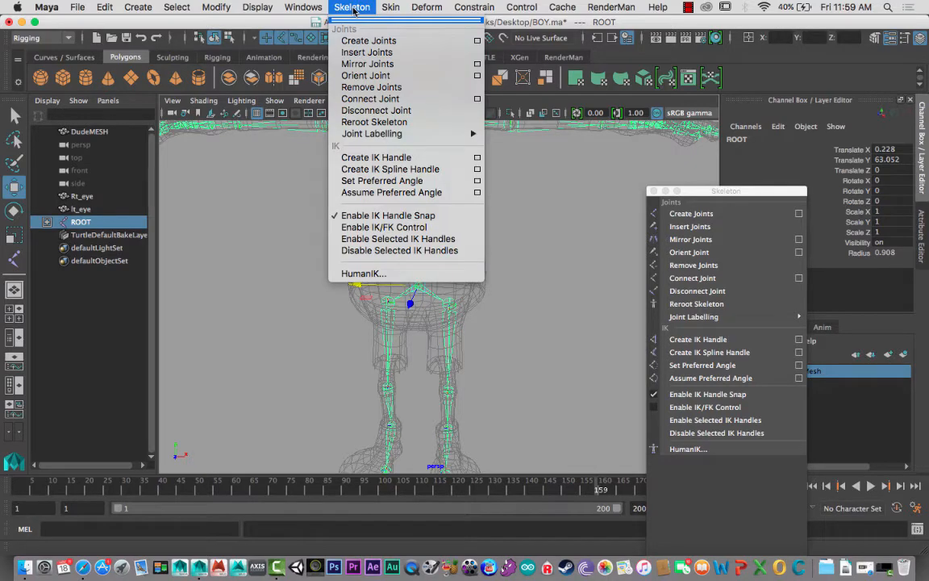
pyautogui.click(476, 76)
pyautogui.moveTo(577, 212); pyautogui.dragTo(634, 121)
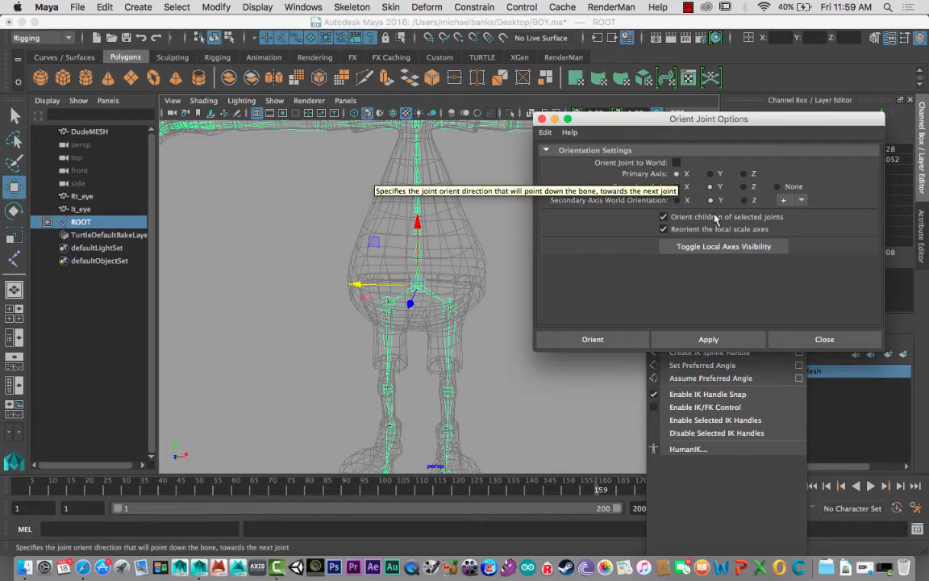
pyautogui.click(571, 340)
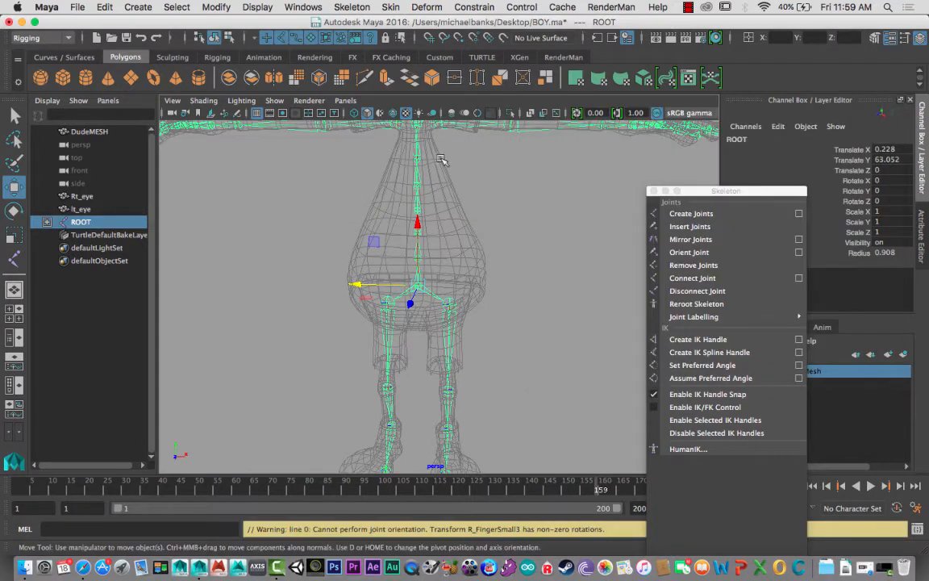
# - Switch to component selection and show the local rotation axes of all skeleton joints
pyautogui.click(229, 38)
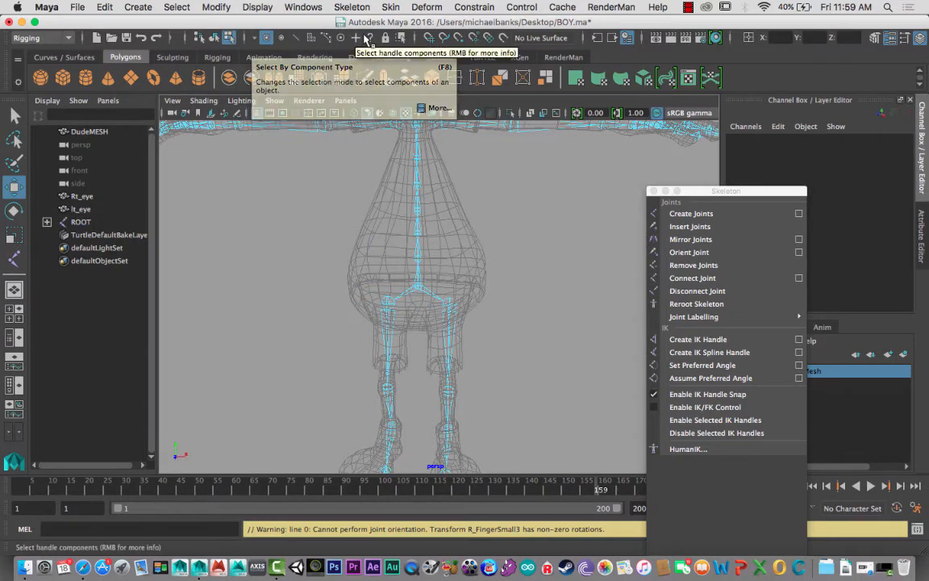
pyautogui.click(244, 38)
pyautogui.click(245, 38)
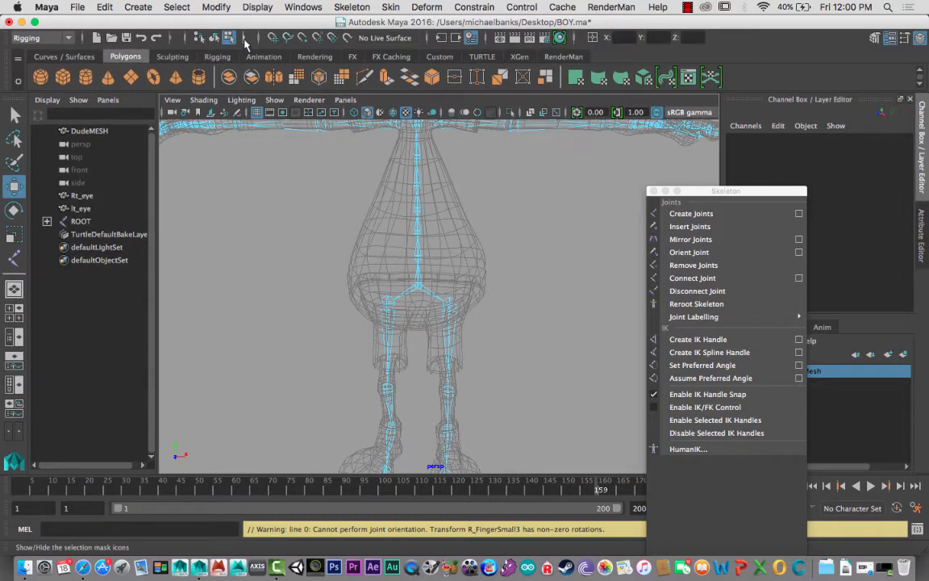
pyautogui.click(371, 40)
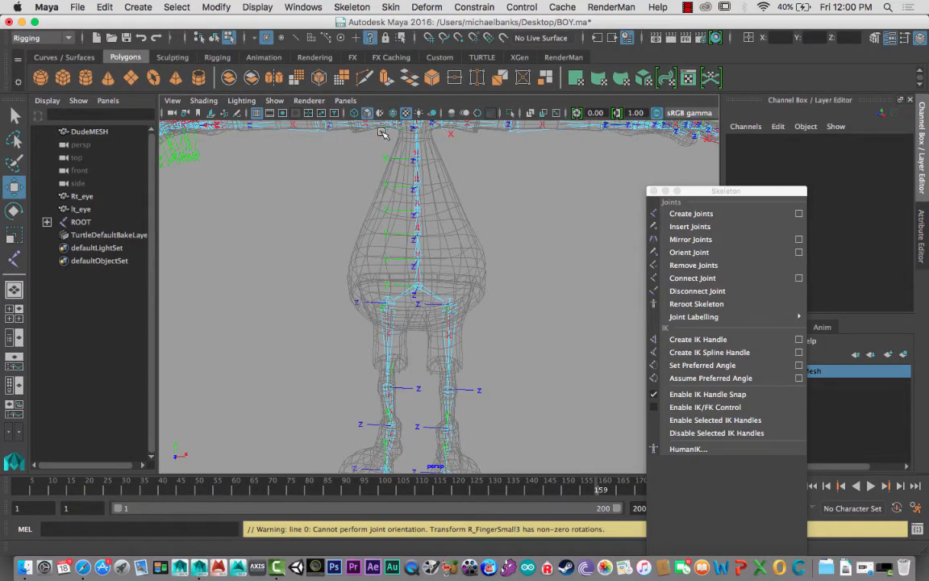
# - Examine the local rotation axes across the skeleton, comparing the hip and knee joints of both legs
pyautogui.scroll(-5, 370, 230)
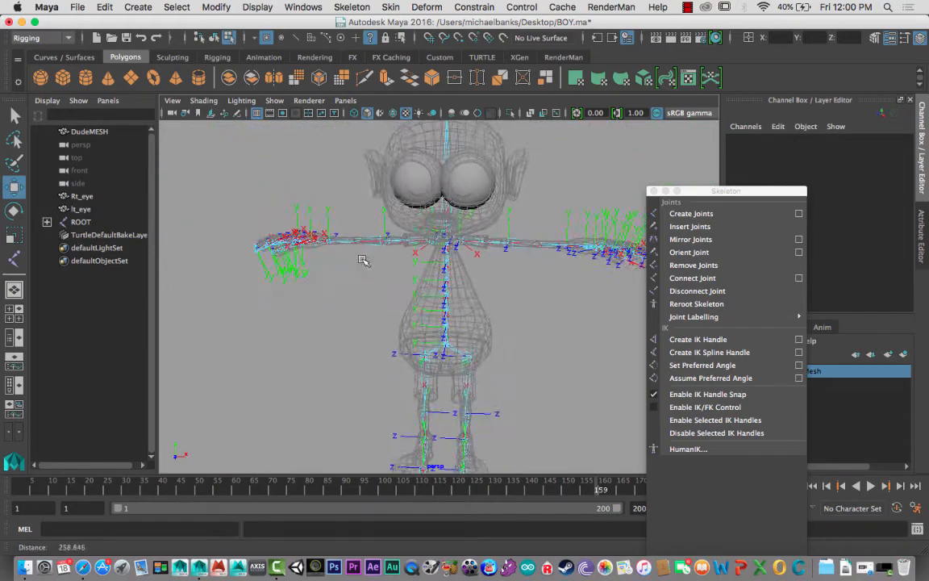
pyautogui.keyDown('alt'); pyautogui.moveTo(363, 259); pyautogui.dragTo(348, 284); pyautogui.keyUp('alt')
pyautogui.keyDown('alt'); pyautogui.moveTo(348, 284); pyautogui.dragTo(338, 200, button='middle'); pyautogui.keyUp('alt')
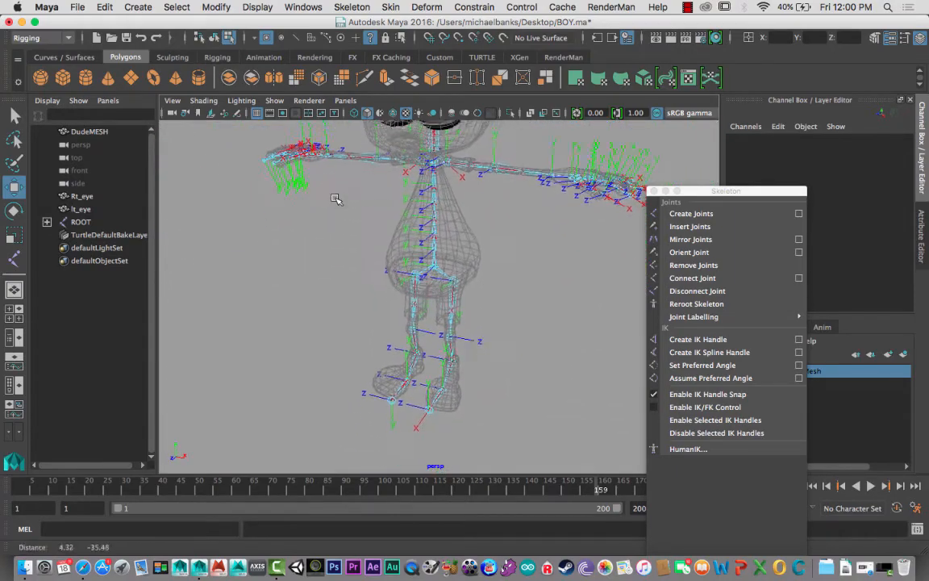
pyautogui.keyDown('alt'); pyautogui.moveTo(337, 199); pyautogui.dragTo(573, 328, button='right'); pyautogui.keyUp('alt')
pyautogui.keyDown('alt'); pyautogui.moveTo(573, 327); pyautogui.dragTo(488, 292); pyautogui.keyUp('alt')
pyautogui.keyDown('alt'); pyautogui.moveTo(448, 289); pyautogui.dragTo(359, 279, button='middle'); pyautogui.keyUp('alt')
pyautogui.keyDown('alt'); pyautogui.moveTo(358, 279); pyautogui.dragTo(475, 334, button='right'); pyautogui.keyUp('alt')
pyautogui.keyDown('alt'); pyautogui.moveTo(367, 240); pyautogui.dragTo(450, 329, button='middle'); pyautogui.keyUp('alt')
pyautogui.keyDown('alt'); pyautogui.moveTo(449, 329); pyautogui.dragTo(430, 211); pyautogui.keyUp('alt')
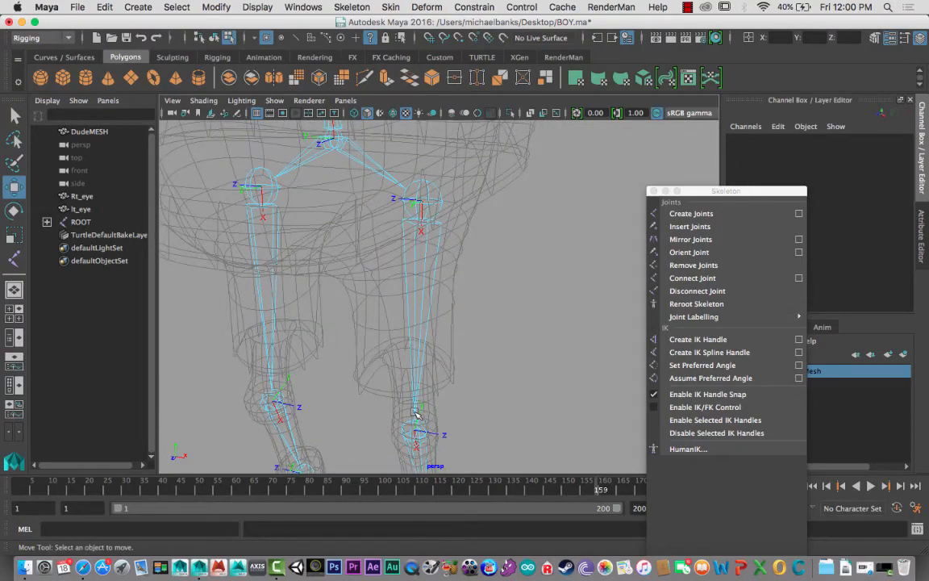
pyautogui.keyDown('alt'); pyautogui.moveTo(406, 393); pyautogui.dragTo(410, 345, button='middle'); pyautogui.keyUp('alt')
pyautogui.keyDown('alt'); pyautogui.moveTo(410, 344); pyautogui.dragTo(366, 325, button='right'); pyautogui.keyUp('alt')
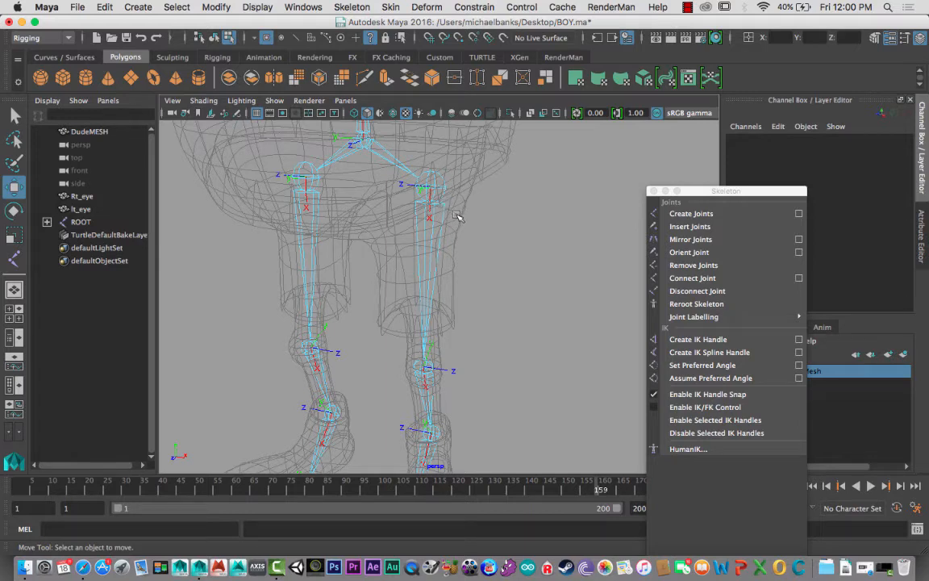
pyautogui.click(691, 11)
pyautogui.click(702, 36)
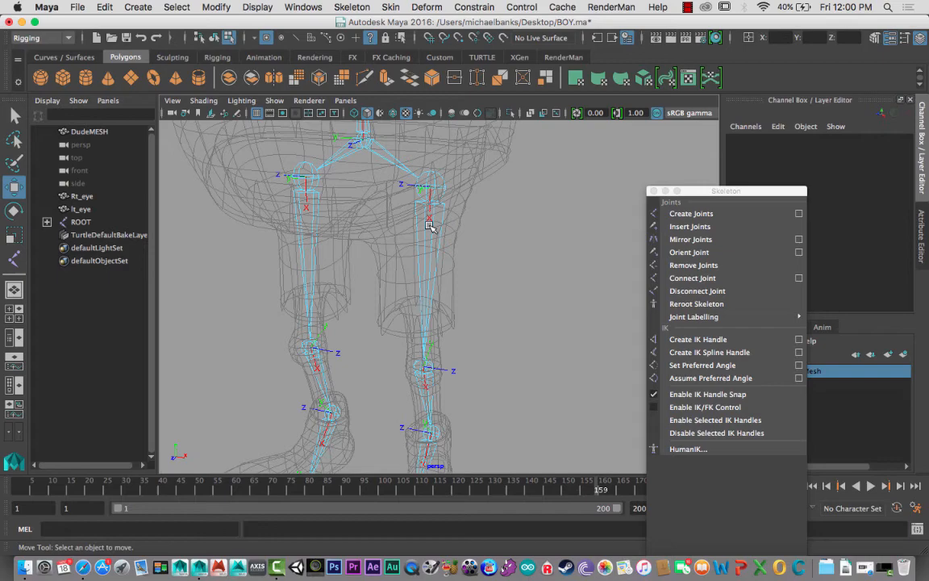
# - Examine the local rotation axes of the lower leg and foot joints and of the right arm and finger joints
pyautogui.keyDown('alt'); pyautogui.moveTo(430, 227); pyautogui.dragTo(428, 279); pyautogui.keyUp('alt')
pyautogui.keyDown('alt'); pyautogui.moveTo(427, 279); pyautogui.dragTo(426, 261, button='middle'); pyautogui.keyUp('alt')
pyautogui.keyDown('alt'); pyautogui.moveTo(426, 262); pyautogui.dragTo(597, 391, button='right'); pyautogui.keyUp('alt')
pyautogui.keyDown('alt'); pyautogui.moveTo(540, 352); pyautogui.dragTo(423, 346); pyautogui.keyUp('alt')
pyautogui.keyDown('alt'); pyautogui.moveTo(424, 346); pyautogui.dragTo(325, 336, button='middle'); pyautogui.keyUp('alt')
pyautogui.keyDown('alt'); pyautogui.moveTo(464, 289); pyautogui.dragTo(337, 251, button='right'); pyautogui.keyUp('alt')
pyautogui.keyDown('alt'); pyautogui.moveTo(480, 172); pyautogui.dragTo(462, 204); pyautogui.keyUp('alt')
pyautogui.keyDown('alt'); pyautogui.moveTo(434, 249); pyautogui.dragTo(405, 295, button='middle'); pyautogui.keyUp('alt')
pyautogui.keyDown('alt'); pyautogui.moveTo(405, 295); pyautogui.dragTo(376, 214); pyautogui.keyUp('alt')
pyautogui.keyDown('alt'); pyautogui.moveTo(377, 214); pyautogui.dragTo(354, 205, button='right'); pyautogui.keyUp('alt')
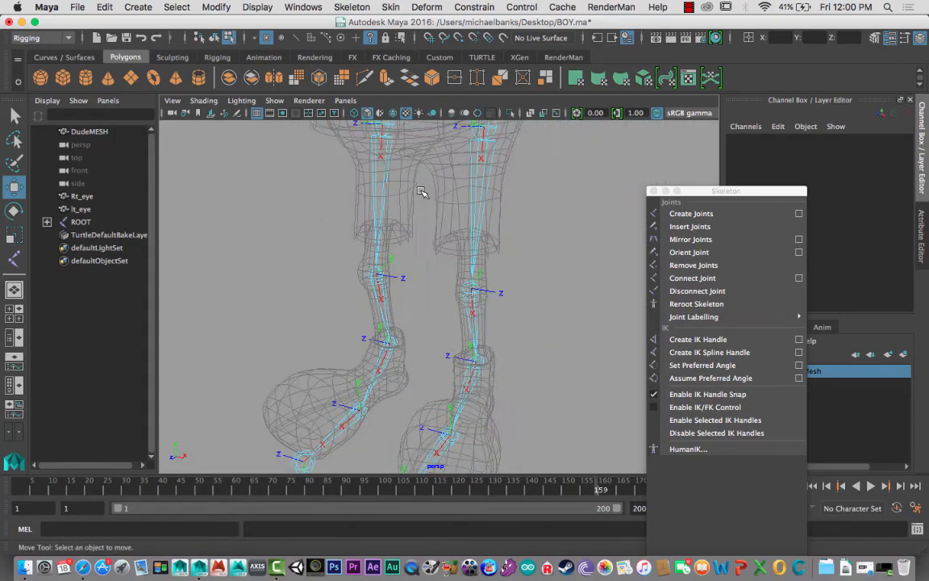
pyautogui.keyDown('alt'); pyautogui.moveTo(427, 202); pyautogui.dragTo(444, 316, button='middle'); pyautogui.keyUp('alt')
pyautogui.keyDown('alt'); pyautogui.moveTo(450, 194); pyautogui.dragTo(446, 331, button='middle'); pyautogui.keyUp('alt')
pyautogui.keyDown('alt'); pyautogui.moveTo(450, 214); pyautogui.dragTo(454, 316, button='middle'); pyautogui.keyUp('alt')
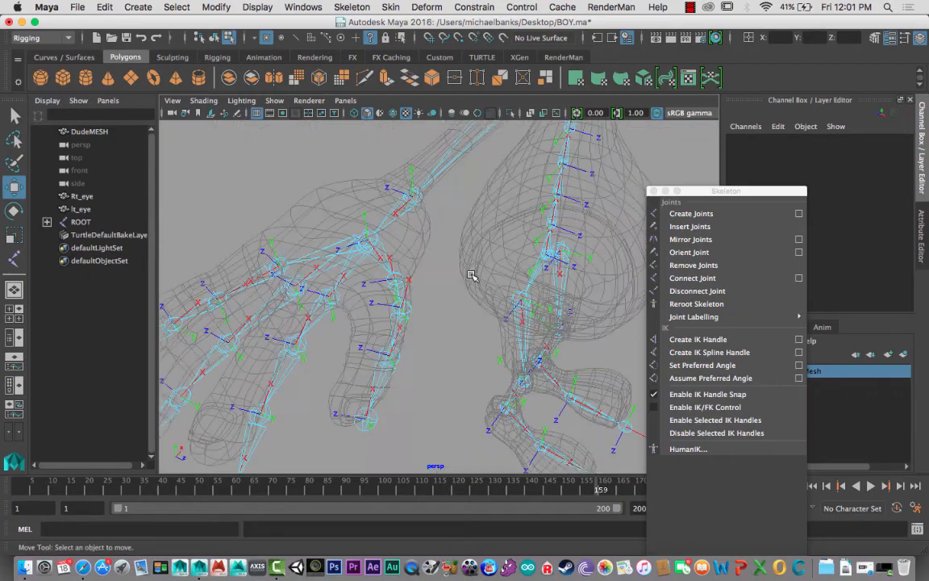
pyautogui.keyDown('alt'); pyautogui.moveTo(471, 275); pyautogui.dragTo(435, 307); pyautogui.keyUp('alt')
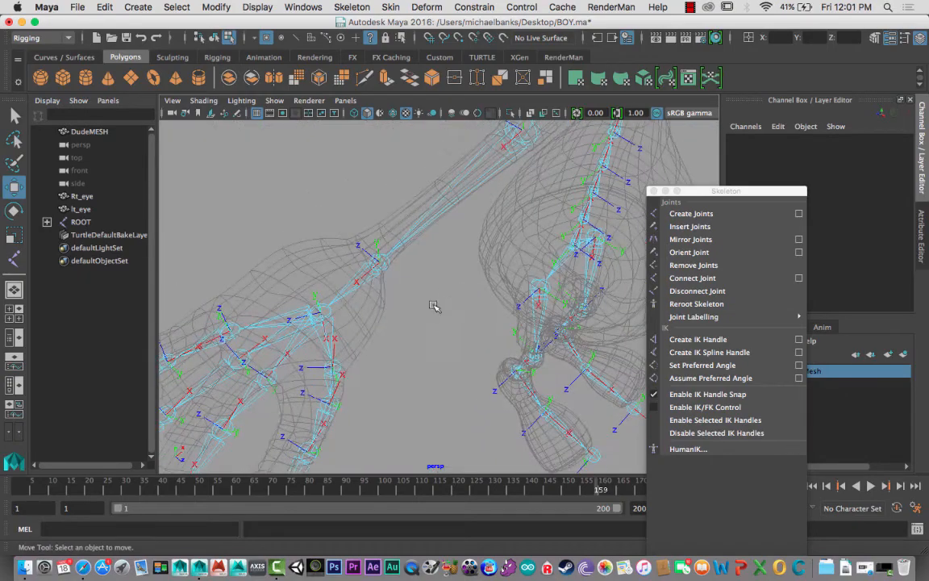
# - Rotate the local rotation axis of the right thumb's first joint, R_Thumb1, so X points along the bone to the next thumb joint
pyautogui.keyDown('alt'); pyautogui.moveTo(435, 307); pyautogui.dragTo(456, 243, button='middle'); pyautogui.keyUp('alt')
pyautogui.keyDown('alt'); pyautogui.moveTo(457, 243); pyautogui.dragTo(456, 291, button='right'); pyautogui.keyUp('alt')
pyautogui.keyDown('alt'); pyautogui.moveTo(443, 292); pyautogui.dragTo(375, 290); pyautogui.keyUp('alt')
pyautogui.keyDown('alt'); pyautogui.moveTo(375, 291); pyautogui.dragTo(462, 286, button='middle'); pyautogui.keyUp('alt')
pyautogui.keyDown('alt'); pyautogui.moveTo(470, 287); pyautogui.dragTo(428, 282, button='right'); pyautogui.keyUp('alt')
pyautogui.keyDown('alt'); pyautogui.moveTo(428, 282); pyautogui.dragTo(389, 275); pyautogui.keyUp('alt')
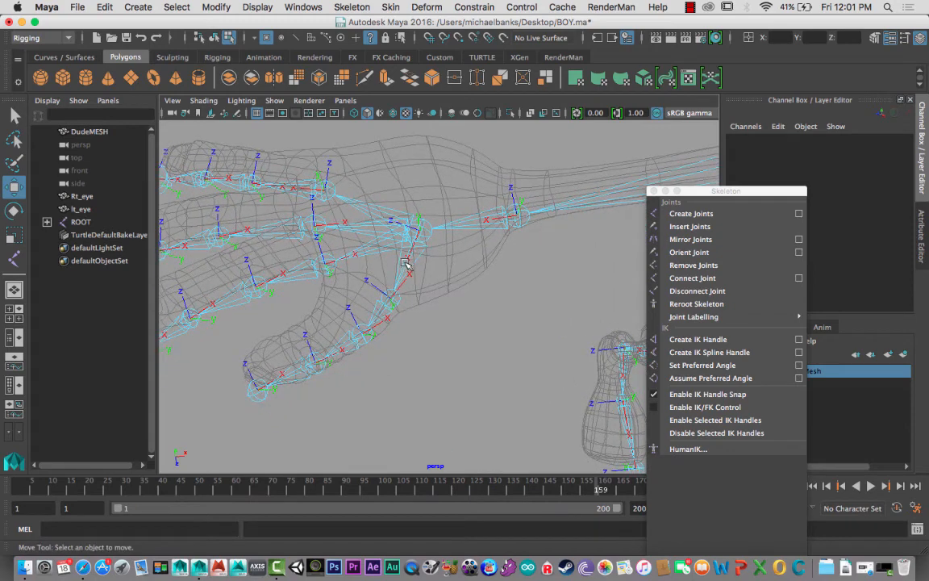
pyautogui.click(395, 294)
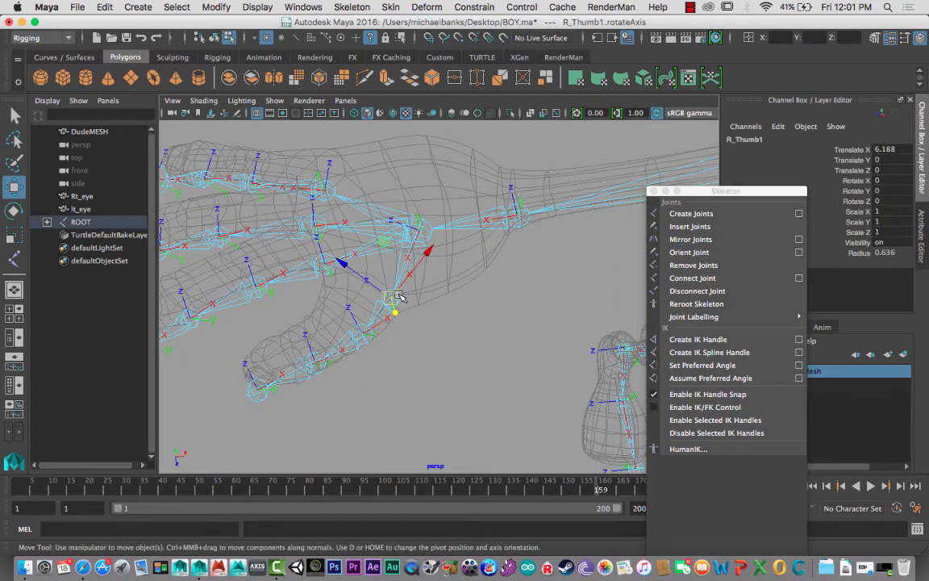
pyautogui.press('e')
pyautogui.moveTo(419, 339); pyautogui.dragTo(321, 331)
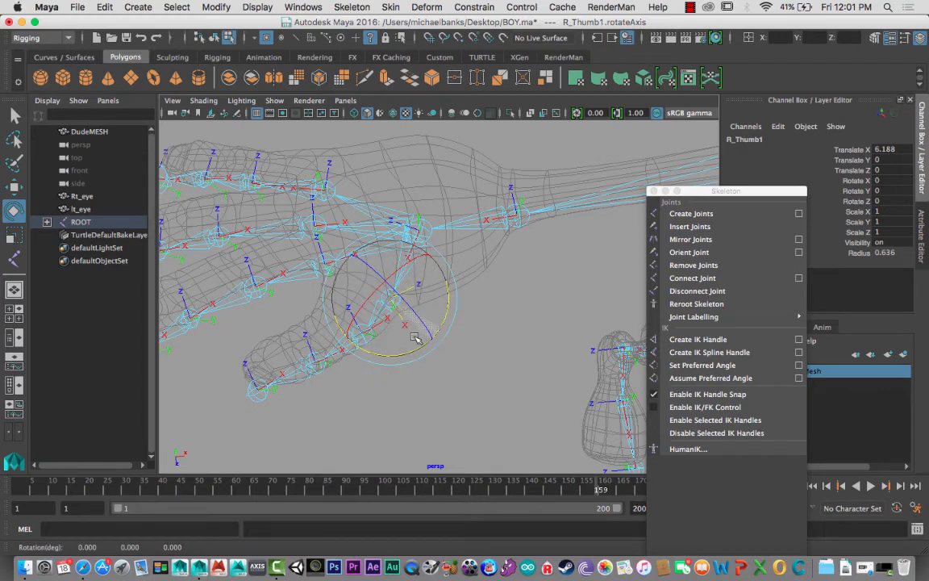
pyautogui.moveTo(415, 338); pyautogui.dragTo(336, 329)
pyautogui.moveTo(314, 293)
pyautogui.mouseDown()
pyautogui.moveTo(364, 339)
pyautogui.moveTo(385, 342)
pyautogui.moveTo(426, 319)
pyautogui.mouseUp()
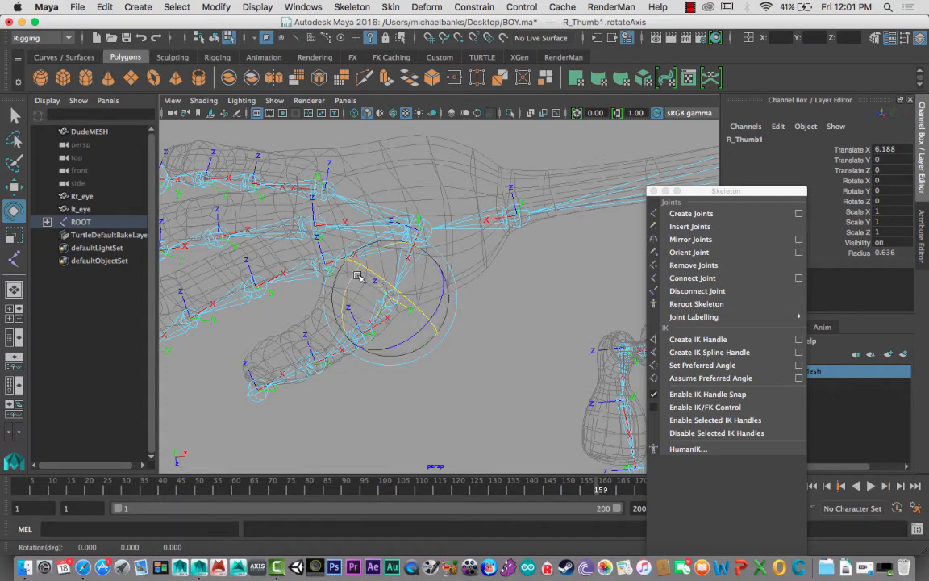
pyautogui.moveTo(355, 270); pyautogui.dragTo(404, 294)
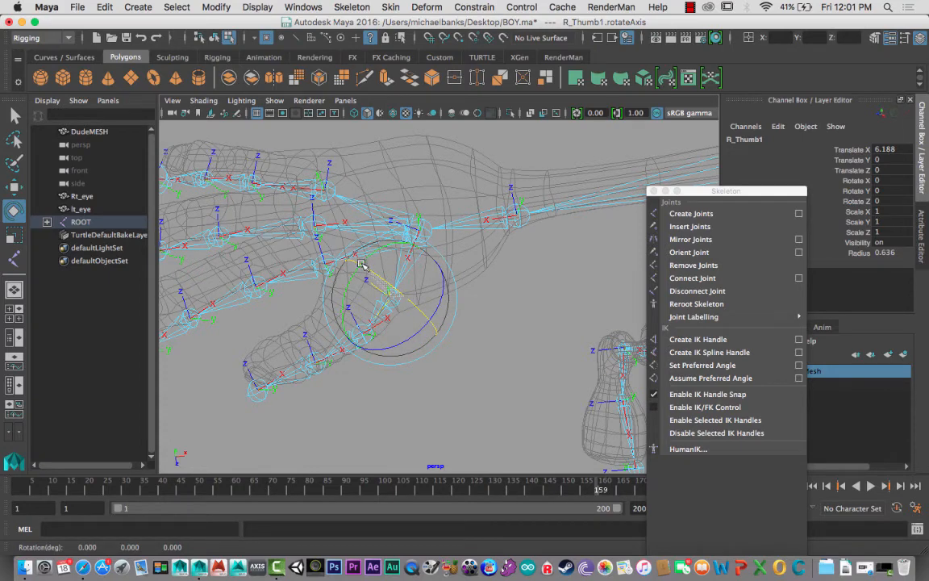
pyautogui.keyDown('alt'); pyautogui.moveTo(366, 268); pyautogui.dragTo(419, 311, button='middle'); pyautogui.keyUp('alt')
# - Rotate the local rotation axis of R_Thumb2 so X points down the thumb and Z matches the first thumb joint
pyautogui.scroll(-3, 419, 311)
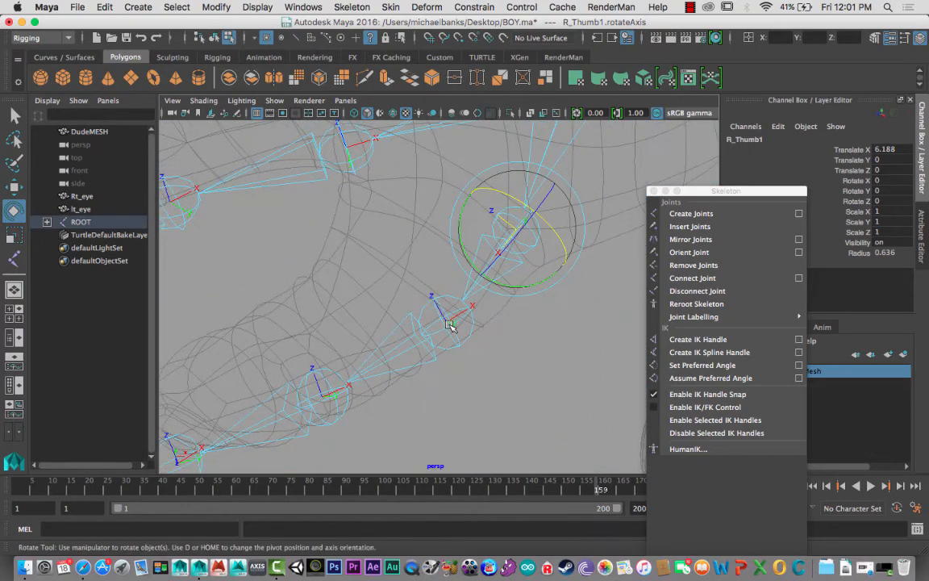
pyautogui.click(450, 329)
pyautogui.moveTo(497, 319); pyautogui.dragTo(389, 352)
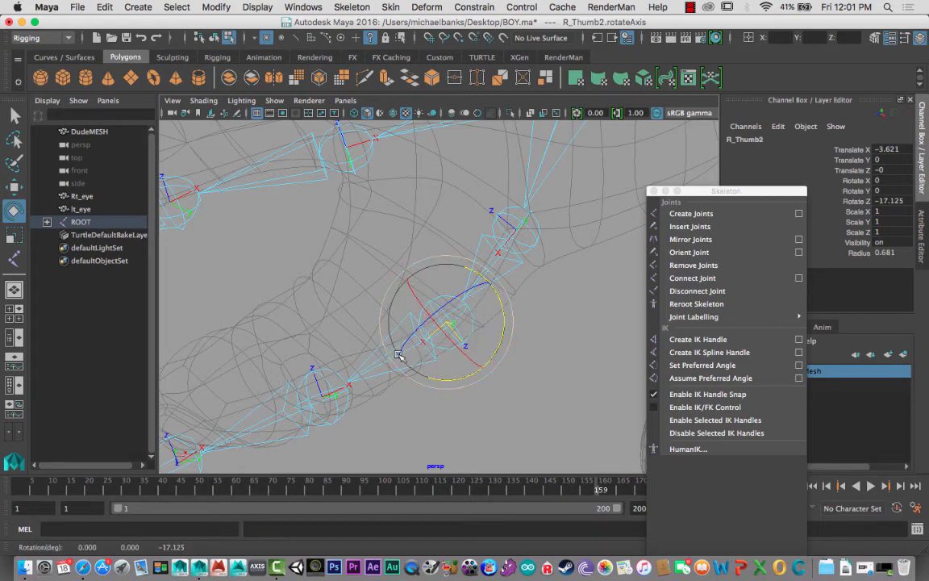
pyautogui.click(444, 337)
pyautogui.moveTo(394, 298); pyautogui.dragTo(471, 361)
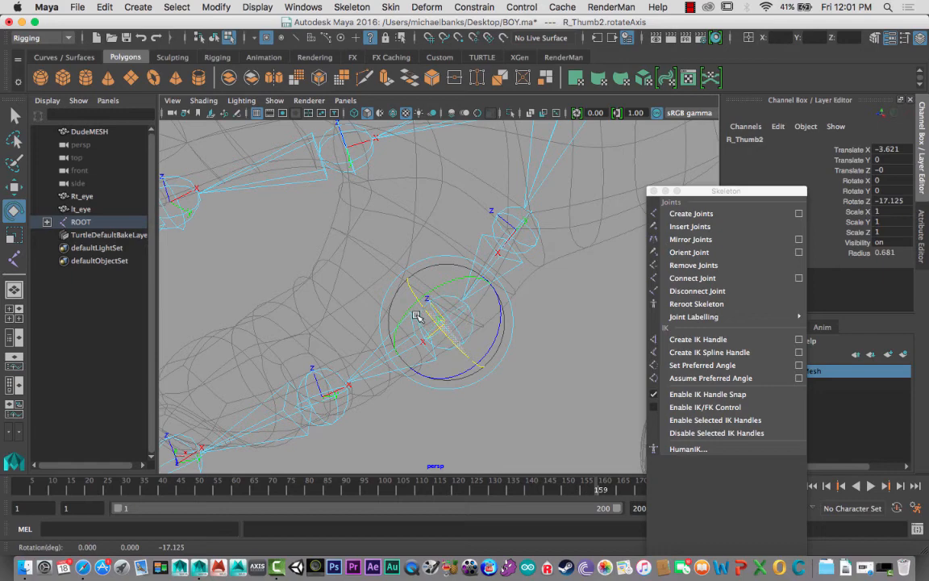
pyautogui.keyDown('alt'); pyautogui.moveTo(415, 316); pyautogui.dragTo(391, 284); pyautogui.keyUp('alt')
# - Rotate the local rotation axis of R_Thumb3 so X points toward the thumb tip, in line with the other corrected thumb joints
pyautogui.moveTo(378, 238); pyautogui.dragTo(376, 233)
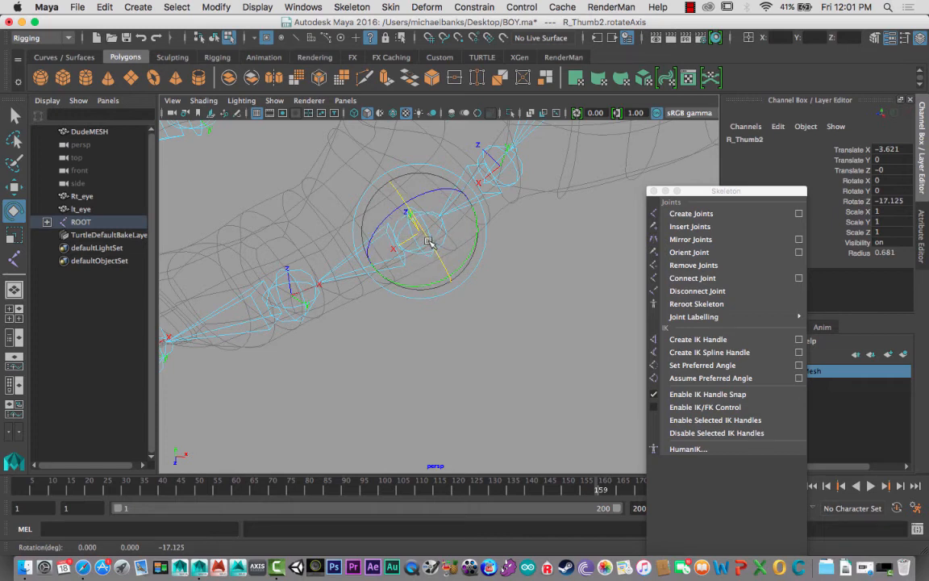
pyautogui.click(292, 293)
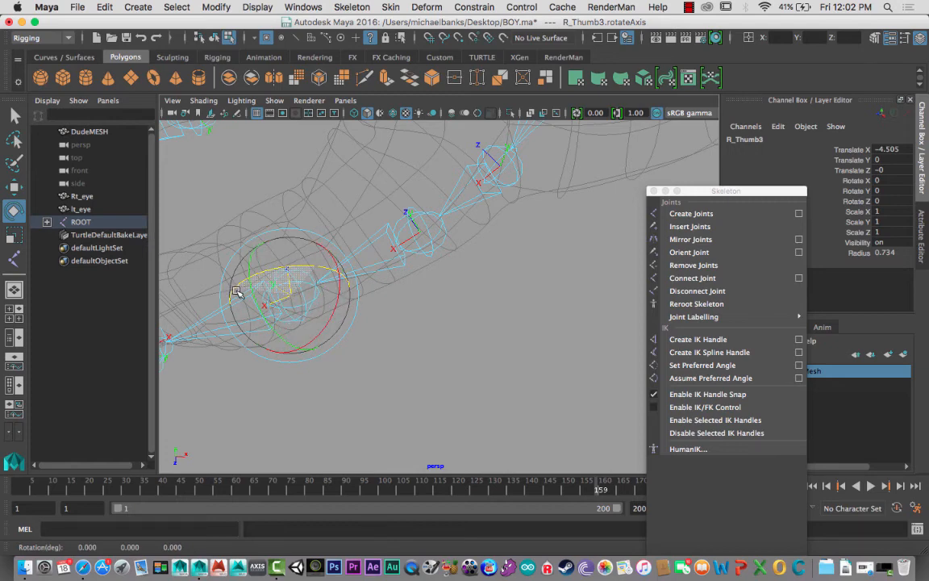
pyautogui.moveTo(235, 292)
pyautogui.keyDown('alt'); pyautogui.mouseDown()
pyautogui.moveTo(292, 352)
pyautogui.moveTo(374, 352)
pyautogui.moveTo(346, 316)
pyautogui.moveTo(381, 321)
pyautogui.moveTo(442, 305)
pyautogui.mouseUp(); pyautogui.keyUp('alt')
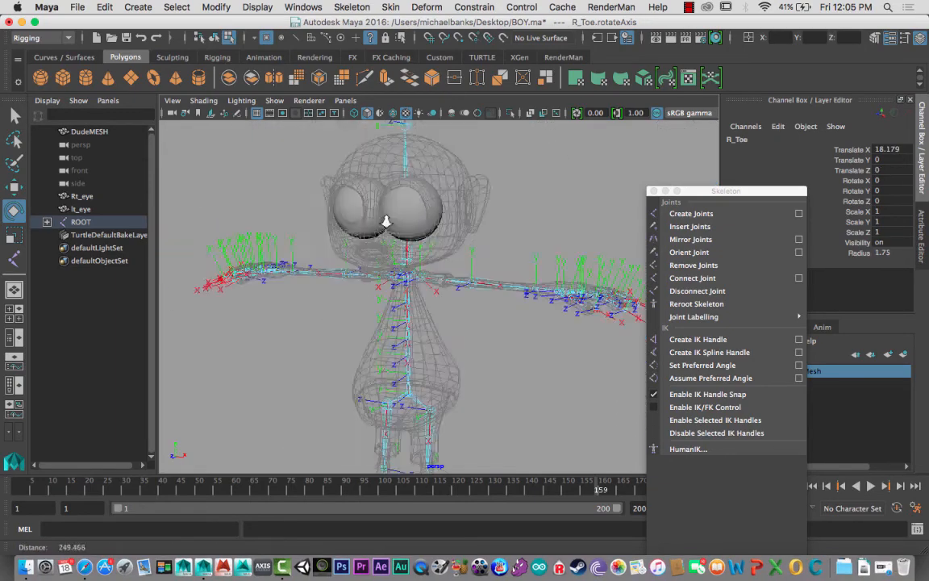
pyautogui.keyDown('alt'); pyautogui.moveTo(347, 242); pyautogui.dragTo(367, 243); pyautogui.keyUp('alt')
pyautogui.keyDown('alt'); pyautogui.moveTo(367, 244); pyautogui.dragTo(426, 207, button='middle'); pyautogui.keyUp('alt')
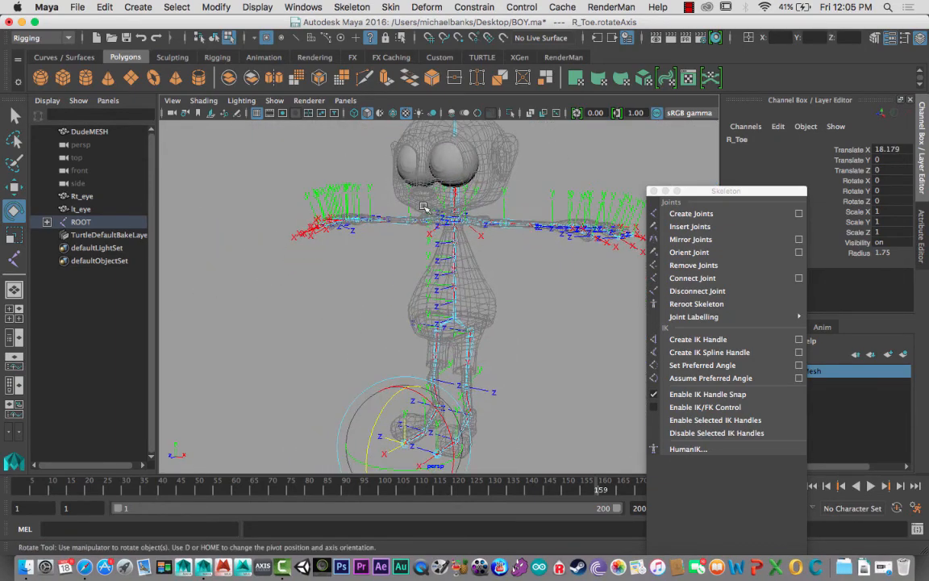
# - Hide the local rotation axes, return to object selection and select the whole skeleton from ROOT
pyautogui.keyDown('alt'); pyautogui.moveTo(425, 208); pyautogui.dragTo(414, 196, button='right'); pyautogui.keyUp('alt')
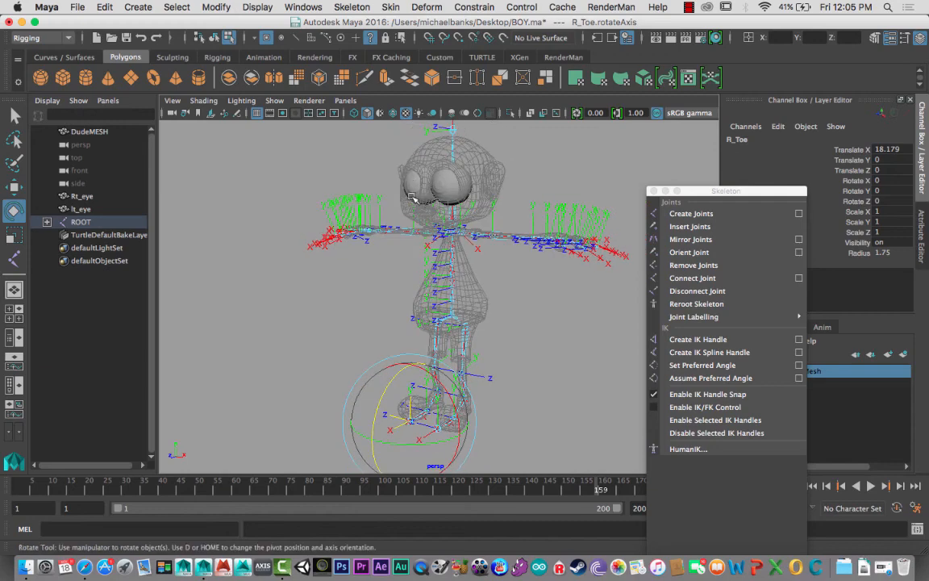
pyautogui.click(370, 38)
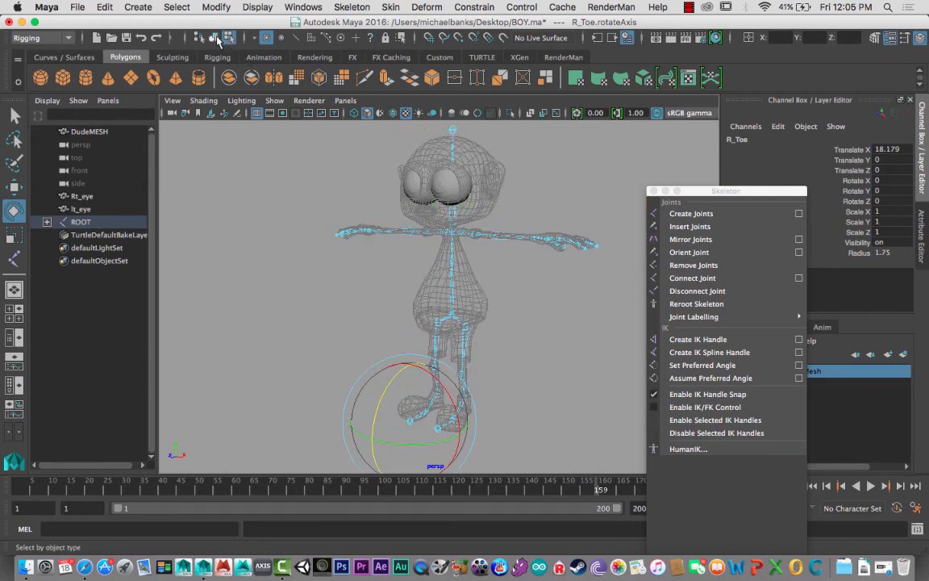
pyautogui.click(214, 38)
pyautogui.keyDown('alt'); pyautogui.moveTo(395, 257); pyautogui.dragTo(323, 307); pyautogui.keyUp('alt')
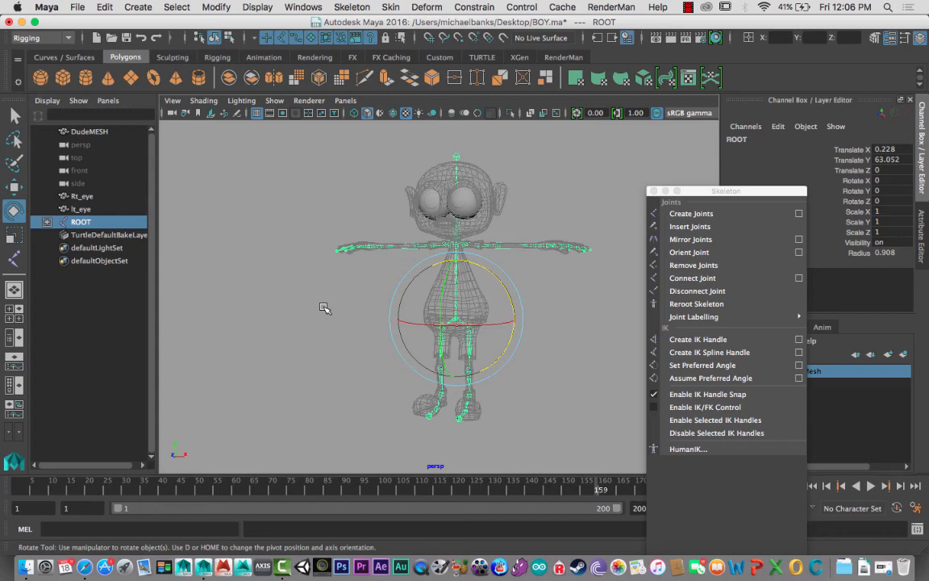
# - Examine the complete skeleton inside the boy mesh from several angles, including the left arm and hand
pyautogui.keyDown('alt'); pyautogui.moveTo(336, 306); pyautogui.dragTo(408, 297); pyautogui.keyUp('alt')
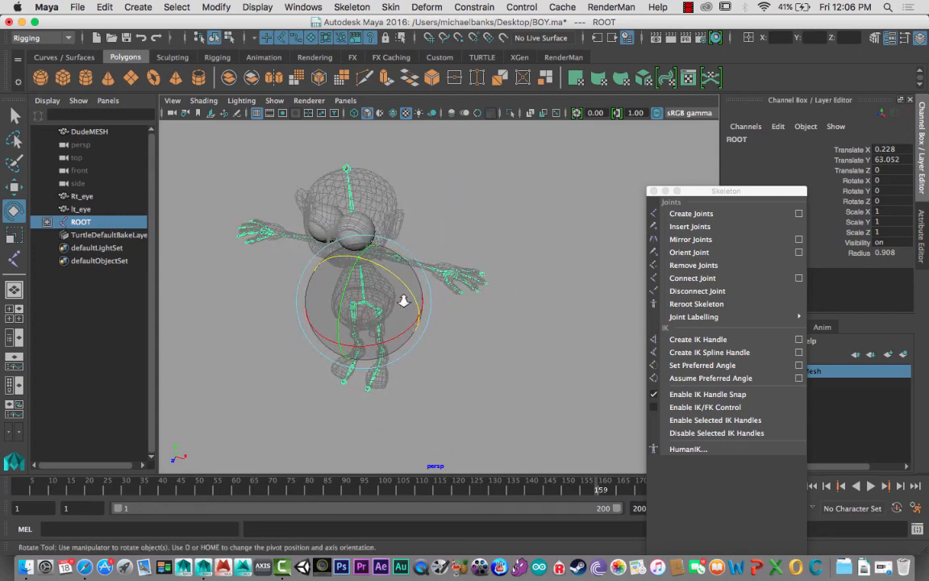
pyautogui.keyDown('alt'); pyautogui.moveTo(408, 297); pyautogui.dragTo(531, 359, button='right'); pyautogui.keyUp('alt')
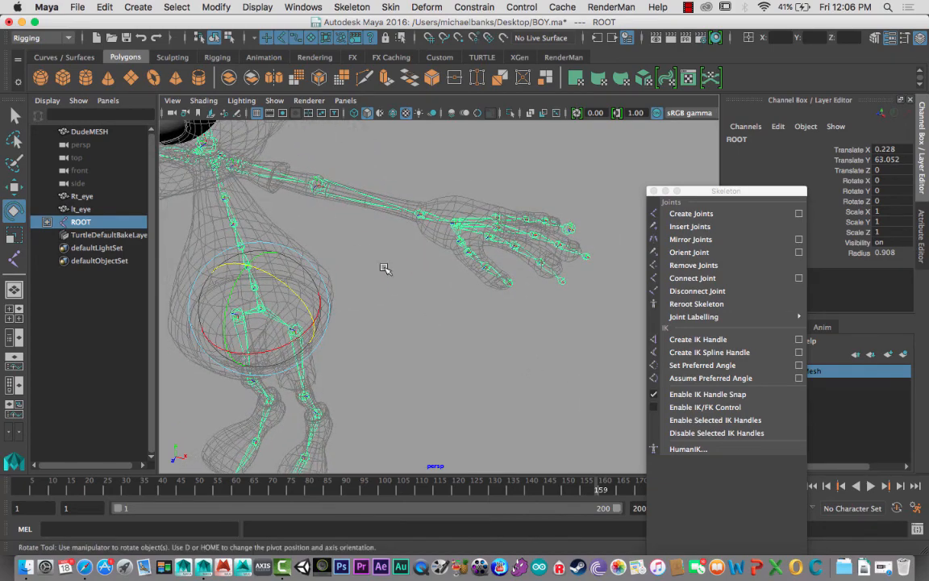
pyautogui.moveTo(384, 268)
pyautogui.keyDown('alt'); pyautogui.mouseDown()
pyautogui.moveTo(390, 219)
pyautogui.moveTo(367, 282)
pyautogui.moveTo(382, 266)
pyautogui.moveTo(396, 276)
pyautogui.moveTo(396, 257)
pyautogui.moveTo(399, 272)
pyautogui.mouseUp(); pyautogui.keyUp('alt')
pyautogui.keyDown('alt'); pyautogui.moveTo(399, 272); pyautogui.dragTo(418, 291, button='middle'); pyautogui.keyUp('alt')
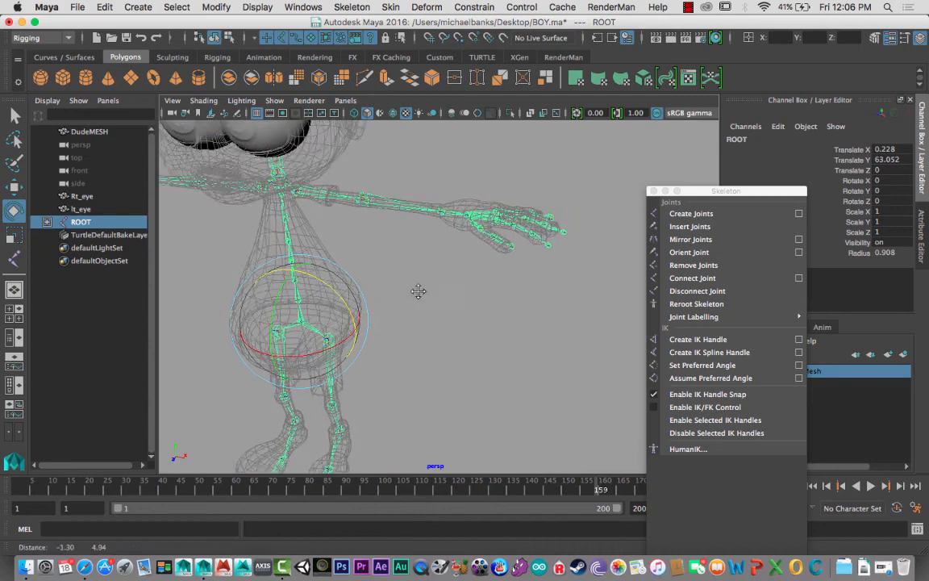
pyautogui.keyDown('alt'); pyautogui.moveTo(418, 292); pyautogui.dragTo(386, 260); pyautogui.keyUp('alt')
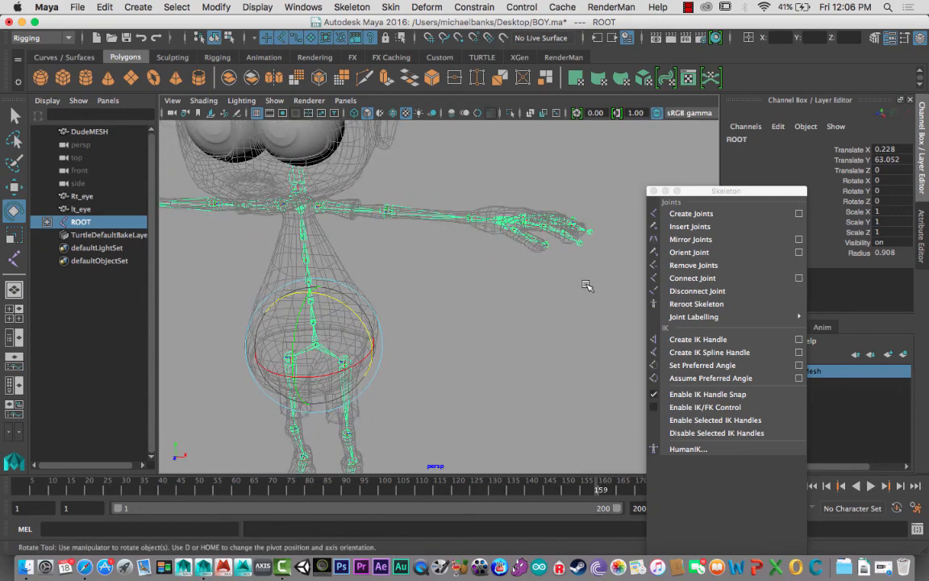
pyautogui.press('f')
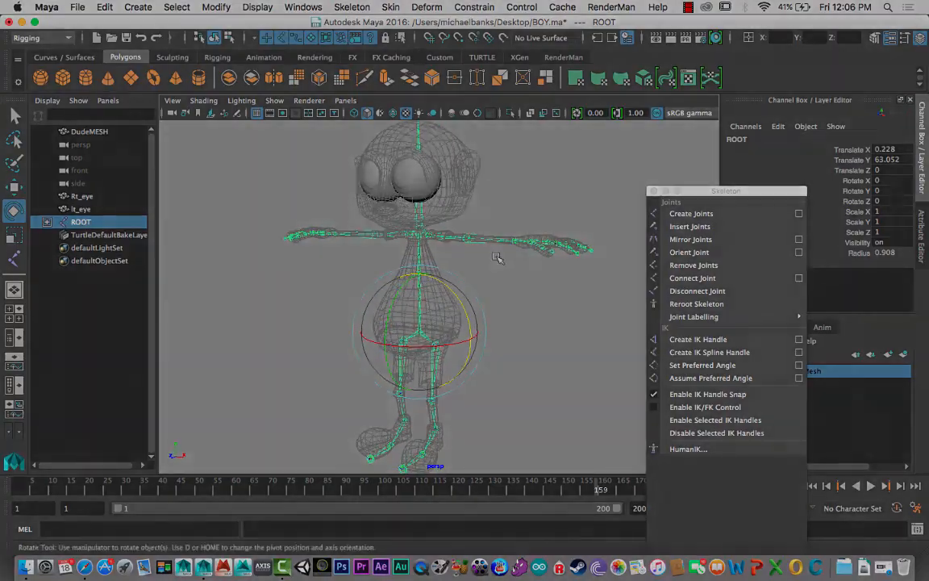